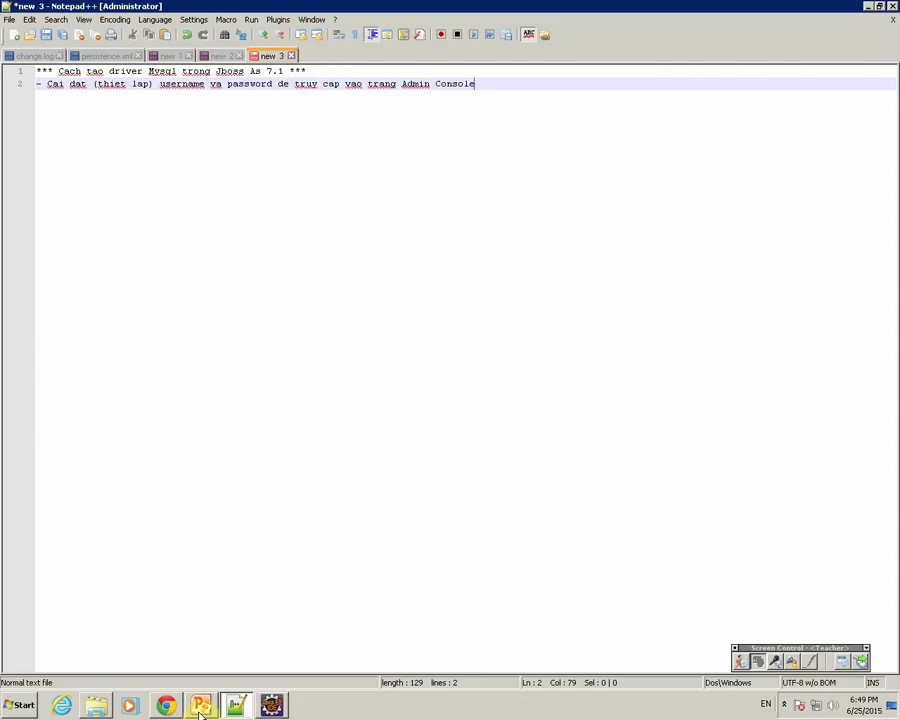
Step: Switch to the JBoss AS 7 welcome page in Chrome
{"action": "key", "text": "alt+Tab"}
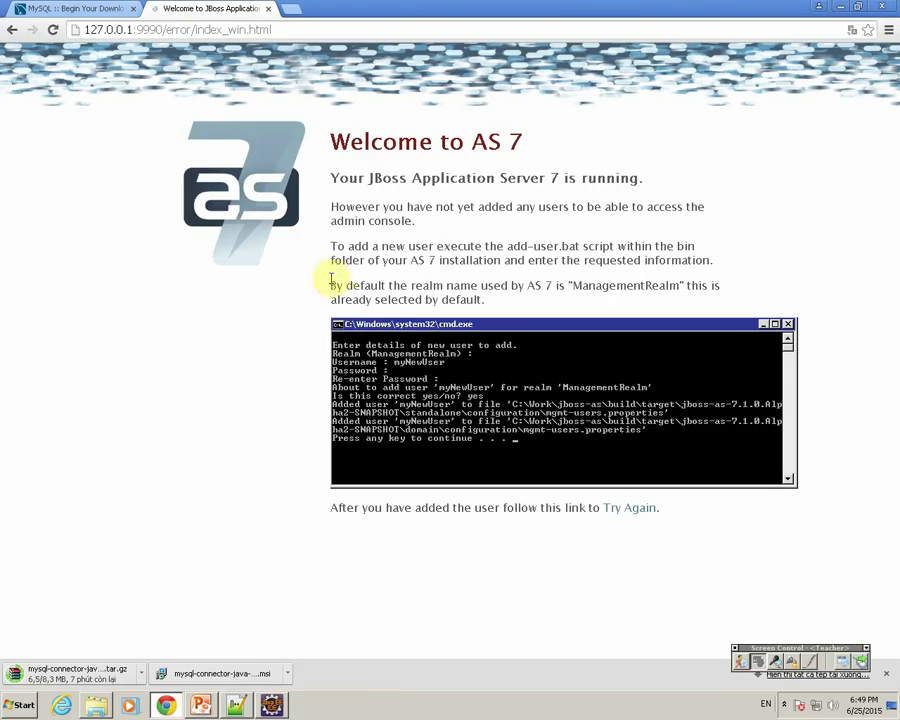
Step: Highlight the default-realm and add-user.bat paragraphs on the JBoss AS 7 welcome page
{"action": "left_click_drag", "start_coordinate": [331, 280], "coordinate": [453, 313]}
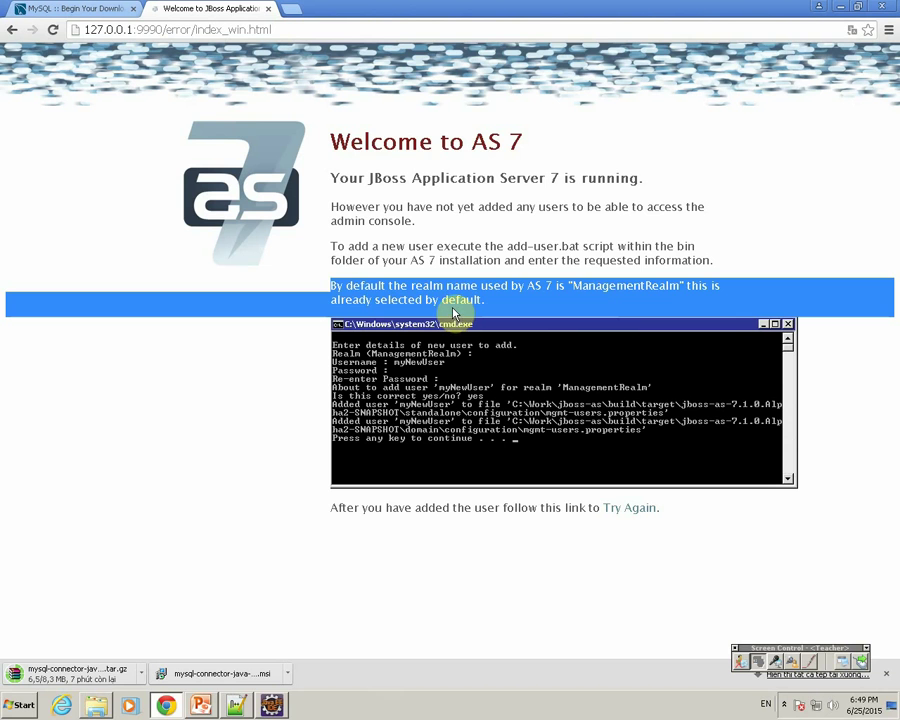
{"action": "left_click", "coordinate": [451, 306]}
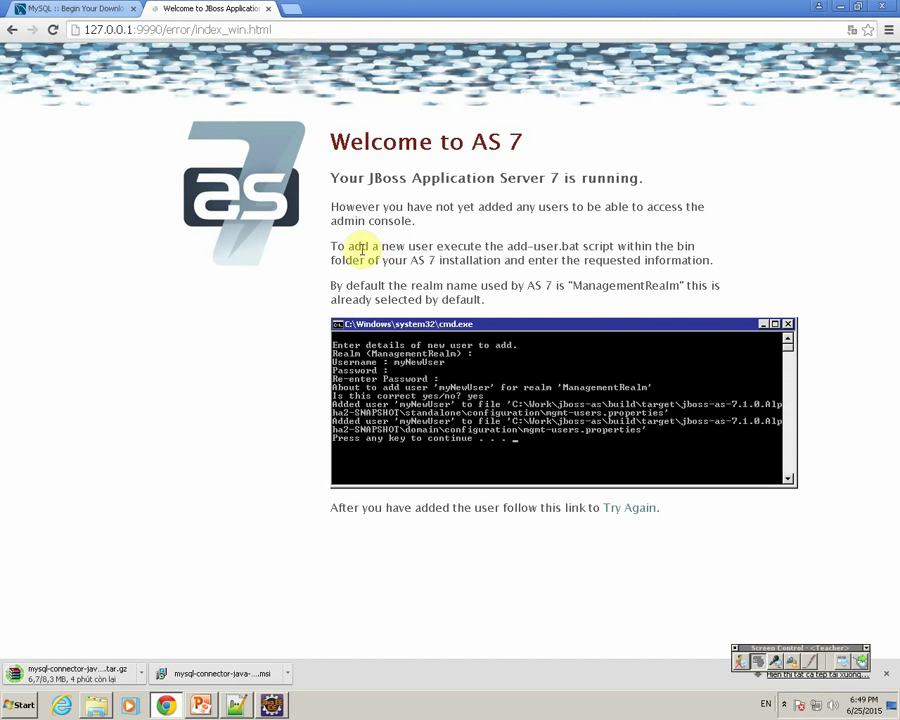
{"action": "left_click_drag", "start_coordinate": [331, 245], "coordinate": [508, 242]}
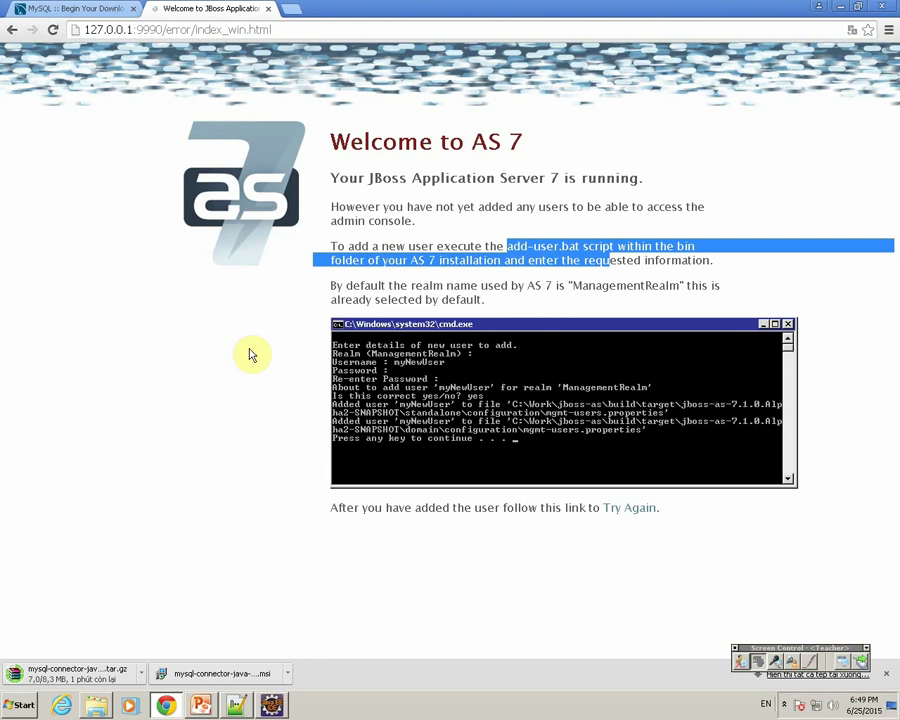
{"action": "left_click", "coordinate": [96, 705]}
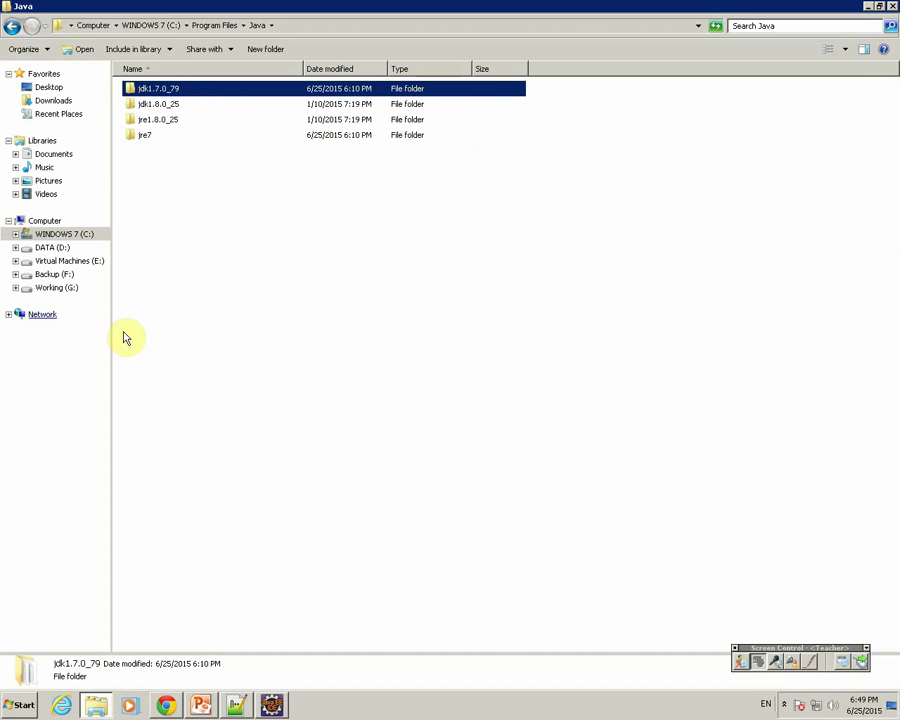
Step: Open a command window in C:\jboss-as-7.1.1.Final\bin and center it on screen
{"action": "left_click", "coordinate": [57, 234]}
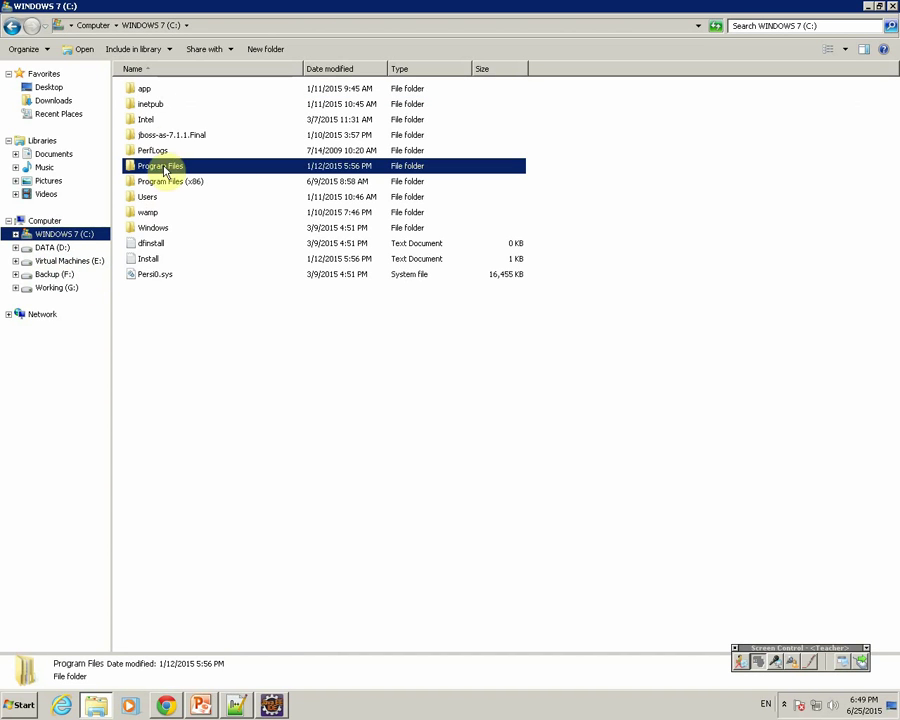
{"action": "left_click", "coordinate": [162, 137]}
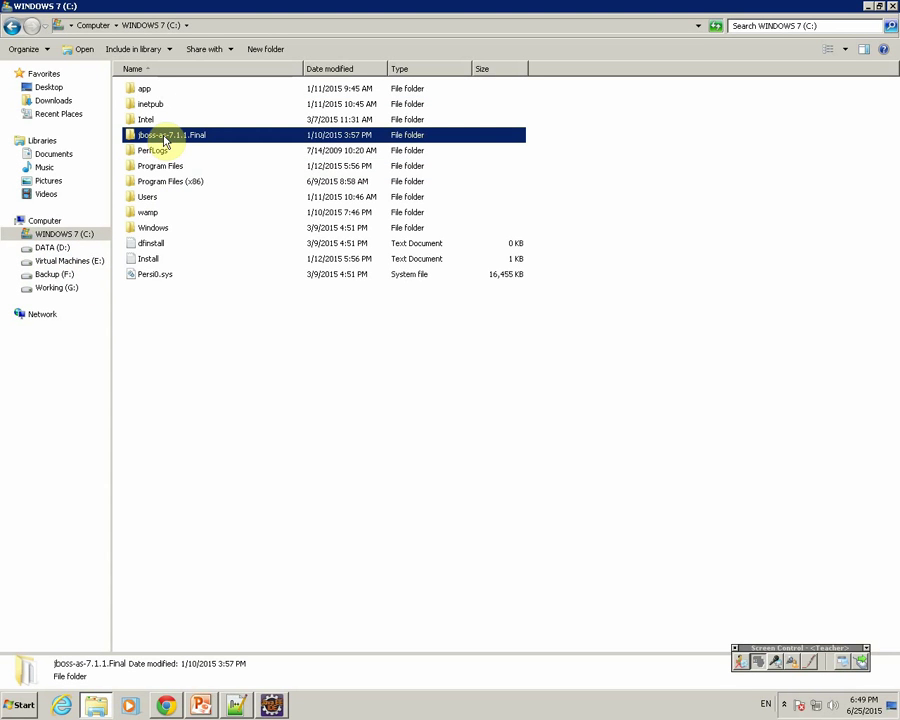
{"action": "double_click", "coordinate": [163, 137]}
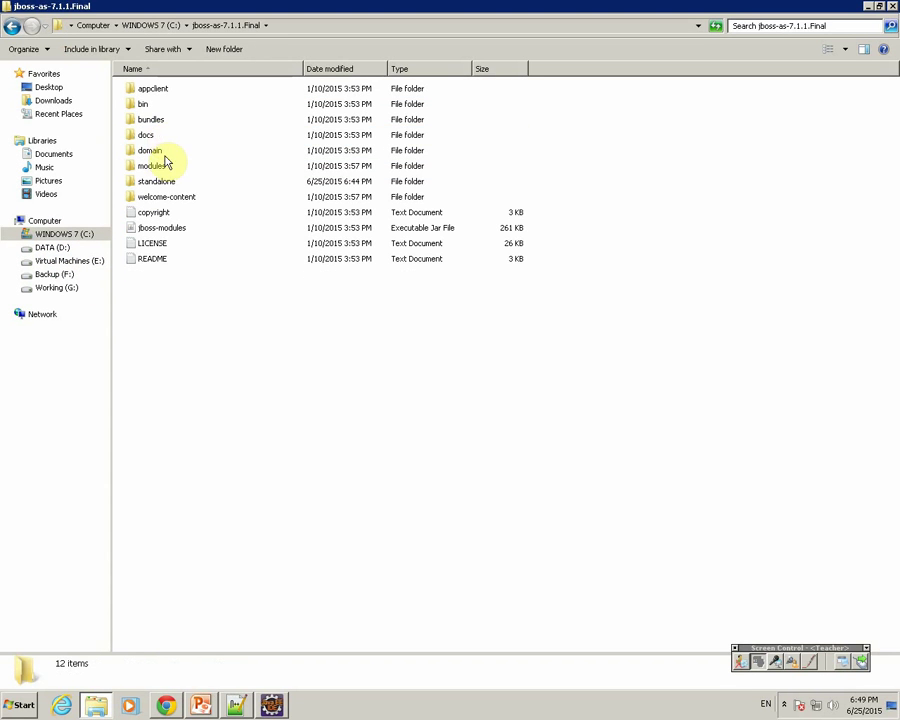
{"action": "double_click", "coordinate": [150, 104]}
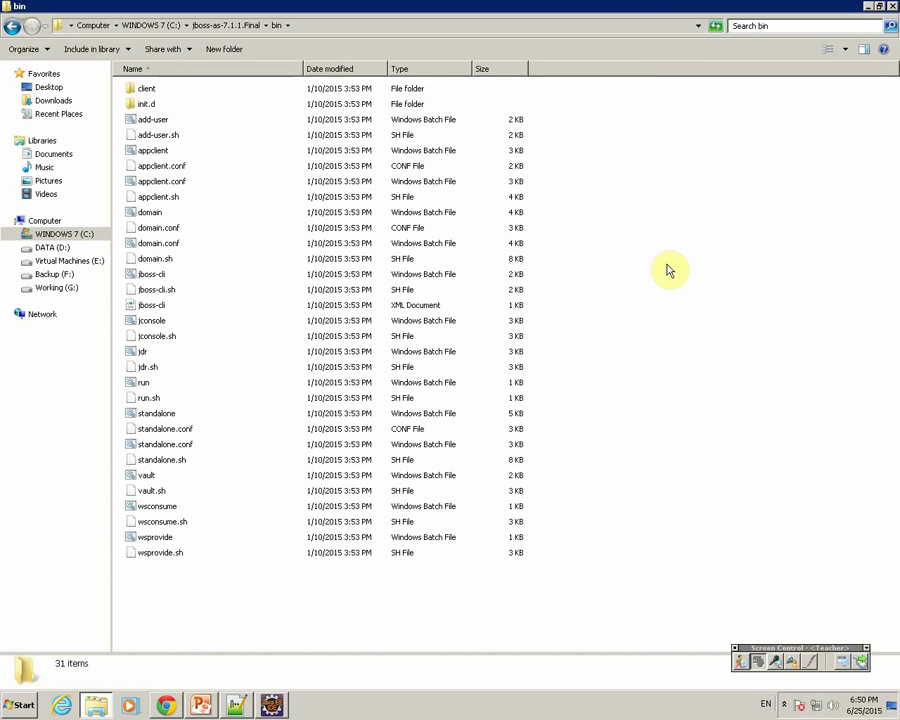
{"action": "right_click", "coordinate": [667, 263]}
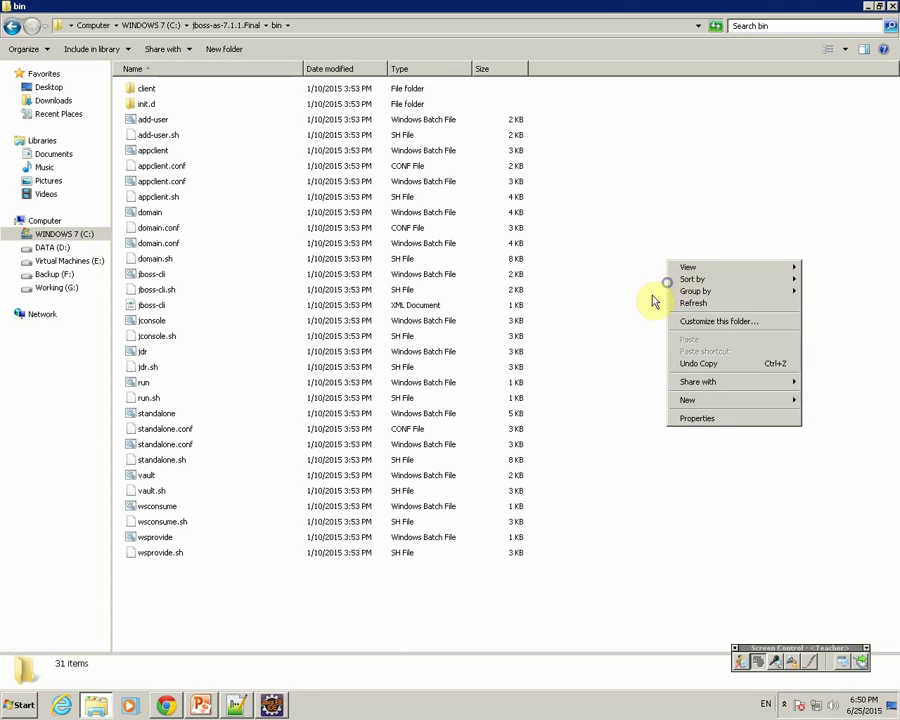
{"action": "right_click", "coordinate": [630, 289], "text": "shift"}
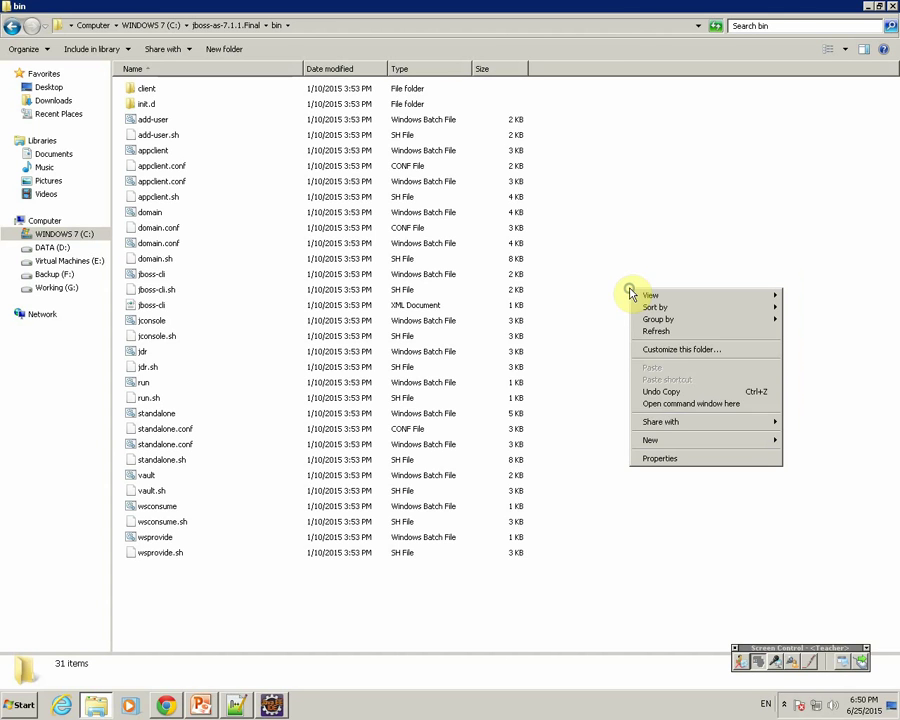
{"action": "left_click", "coordinate": [657, 403]}
{"action": "left_click_drag", "start_coordinate": [186, 46], "coordinate": [333, 285]}
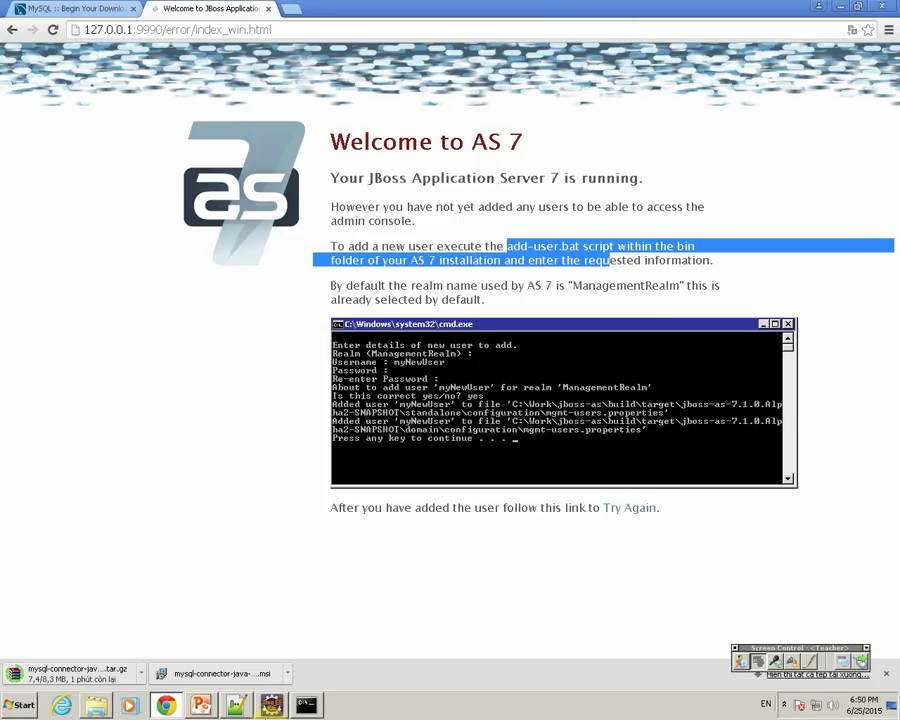
Step: Run add-user.bat, accepting the default Management User type and ManagementRealm
{"action": "left_click", "coordinate": [306, 705]}
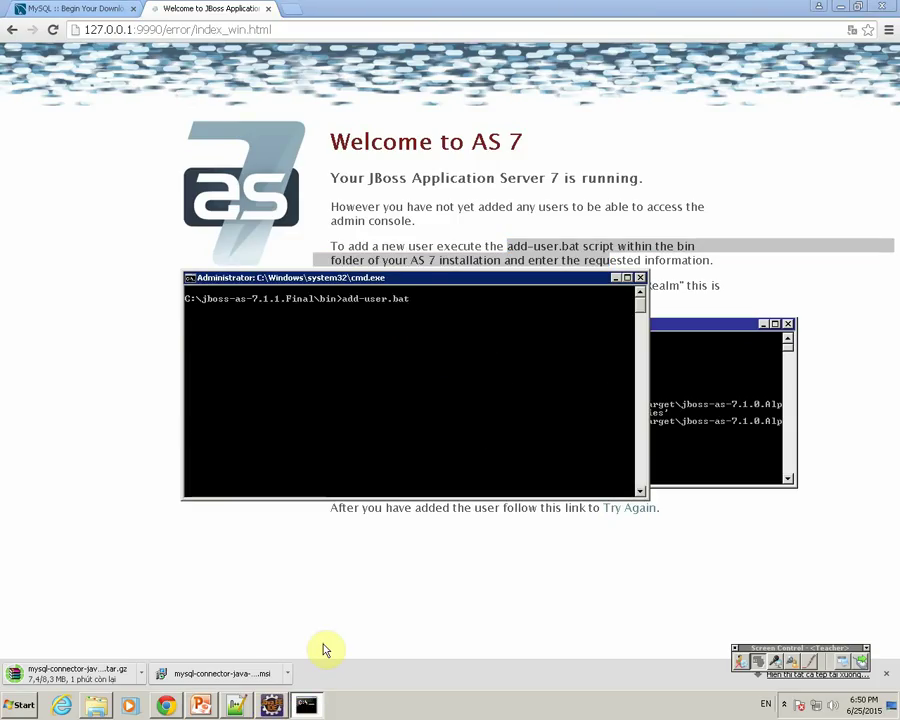
{"action": "key", "text": "Return"}
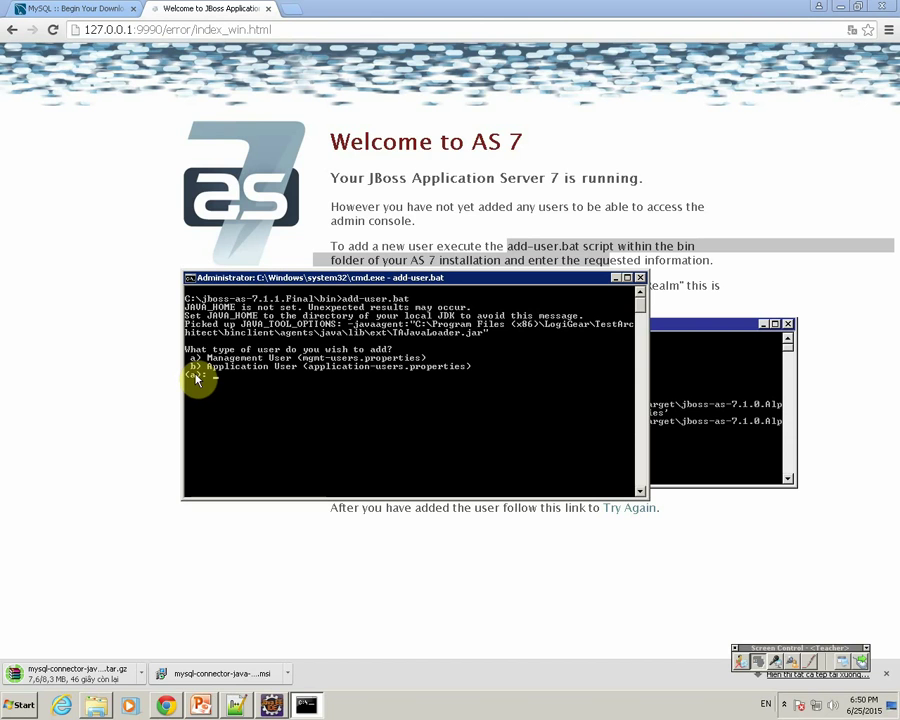
{"action": "key", "text": "Return"}
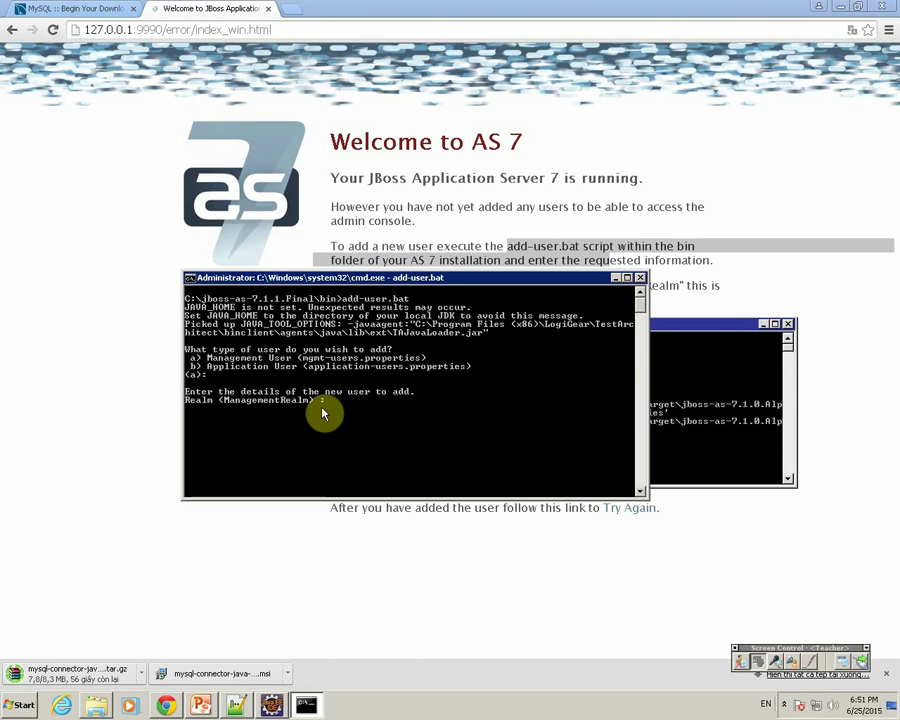
{"action": "key", "text": "Return"}
Step: Create user 'admin' with its password entered twice, confirming both prompts with yes
{"action": "type", "text": "admin"}
{"action": "key", "text": "Return"}
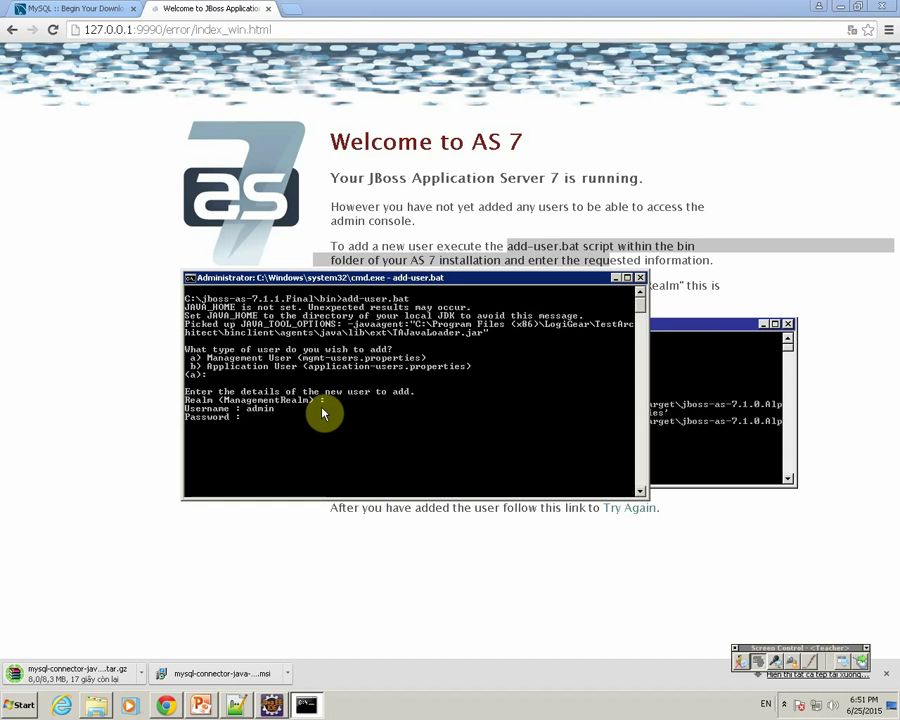
{"action": "key", "text": "Return"}
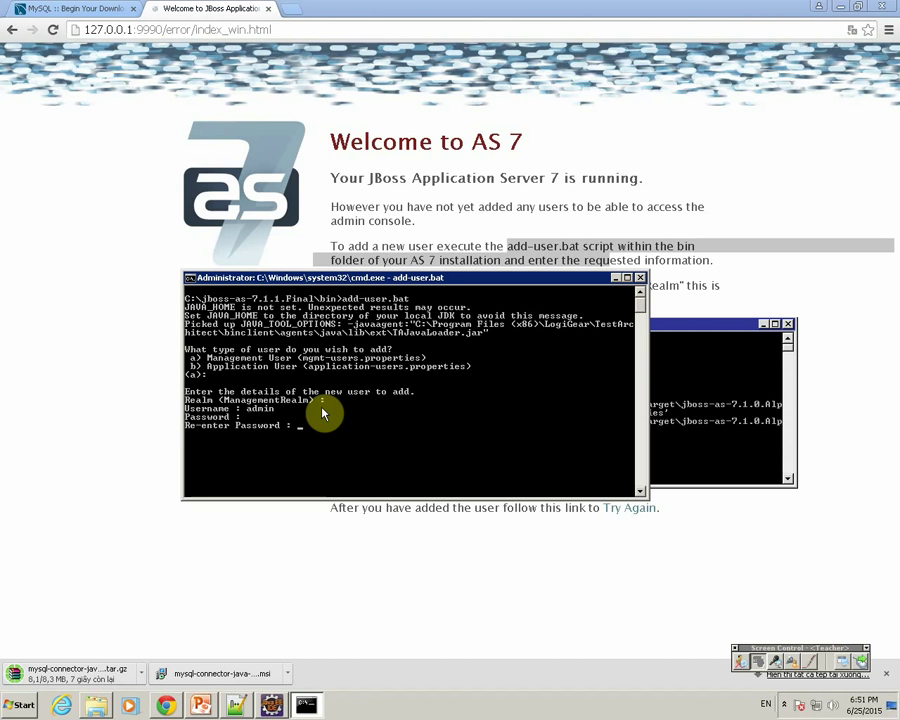
{"action": "key", "text": "Return"}
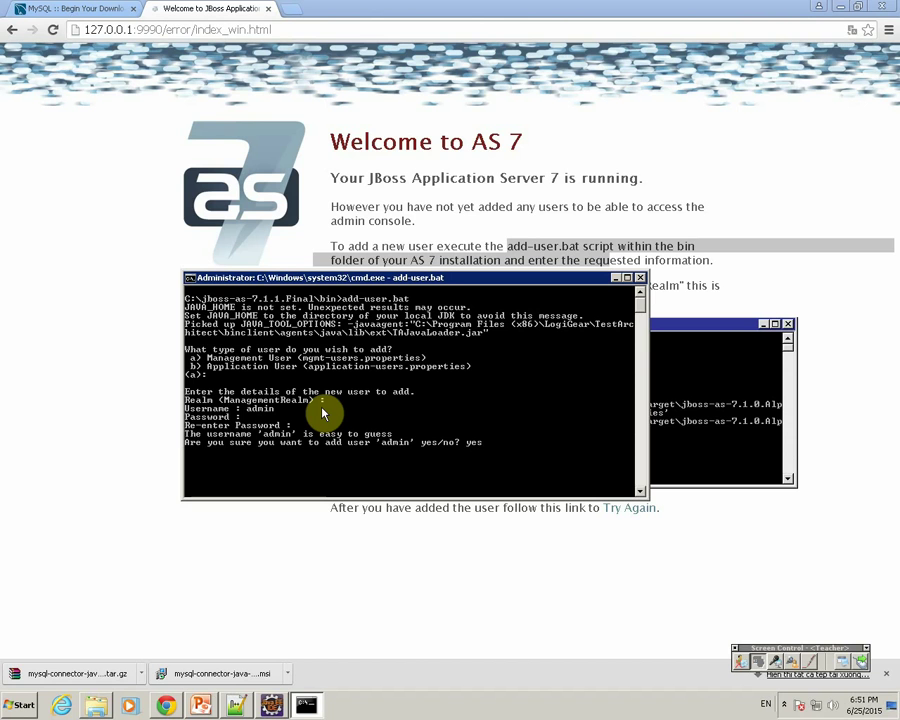
{"action": "key", "text": "Return"}
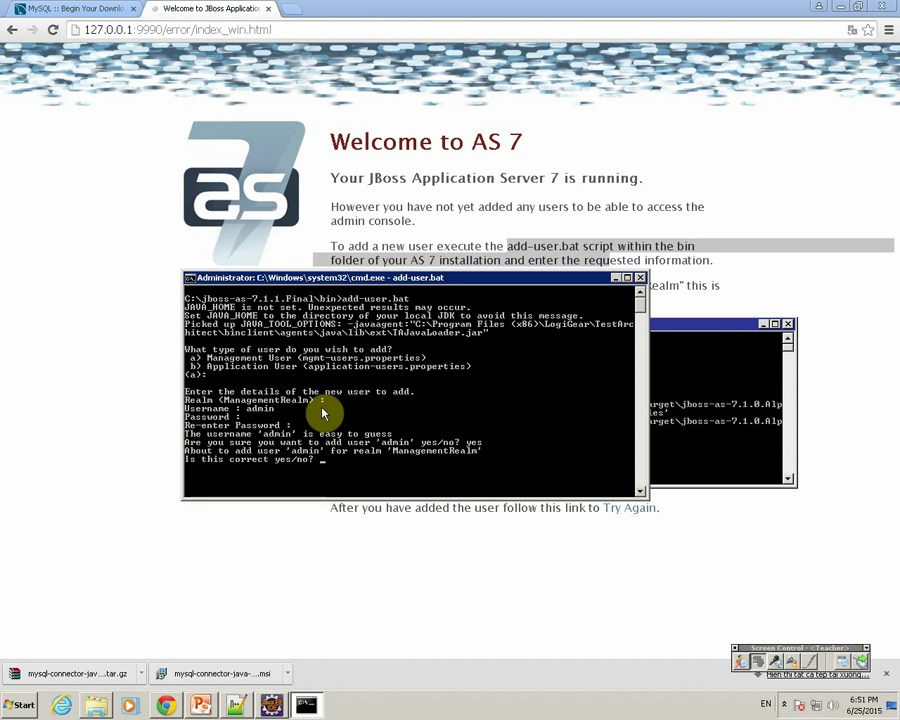
{"action": "type", "text": "yes"}
{"action": "key", "text": "Return"}
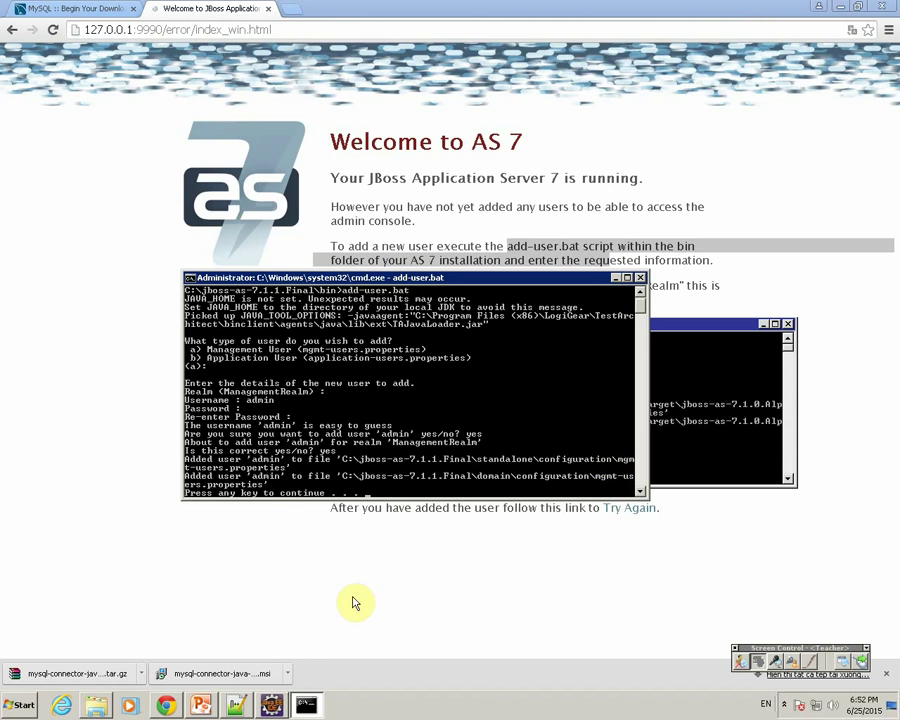
{"action": "left_click", "coordinate": [96, 705]}
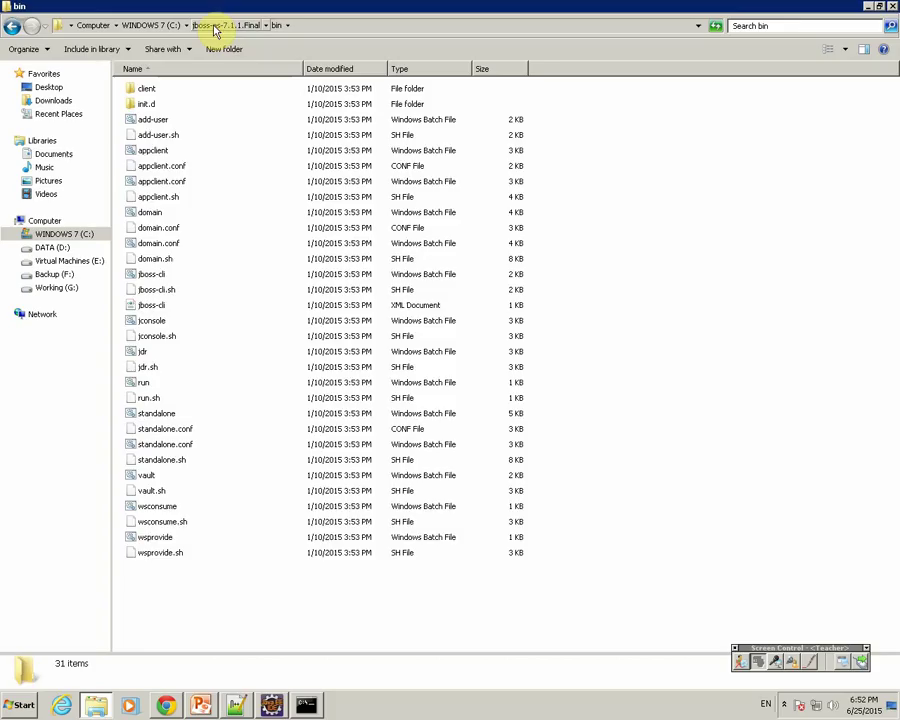
Step: Open standalone\configuration\mgmt-users.properties in Notepad++ and select the admin entry
{"action": "left_click", "coordinate": [215, 27]}
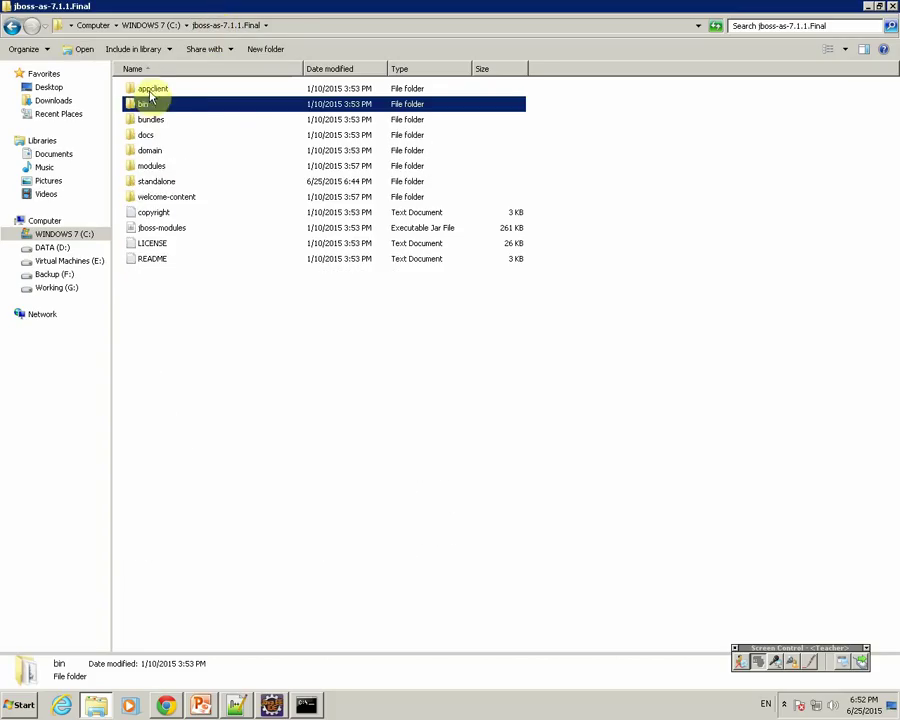
{"action": "left_click", "coordinate": [150, 183]}
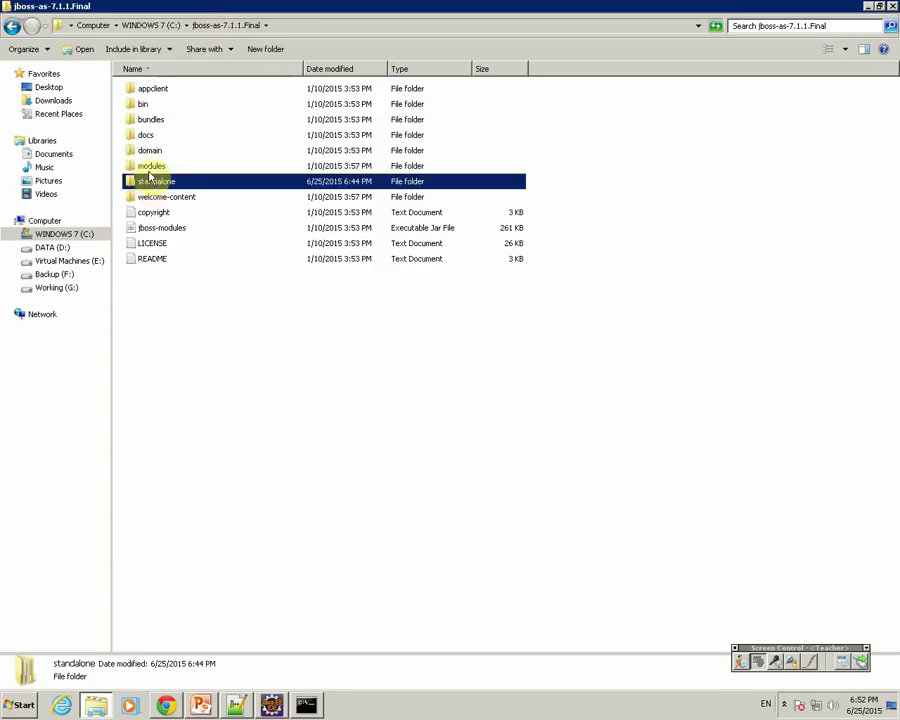
{"action": "double_click", "coordinate": [148, 184]}
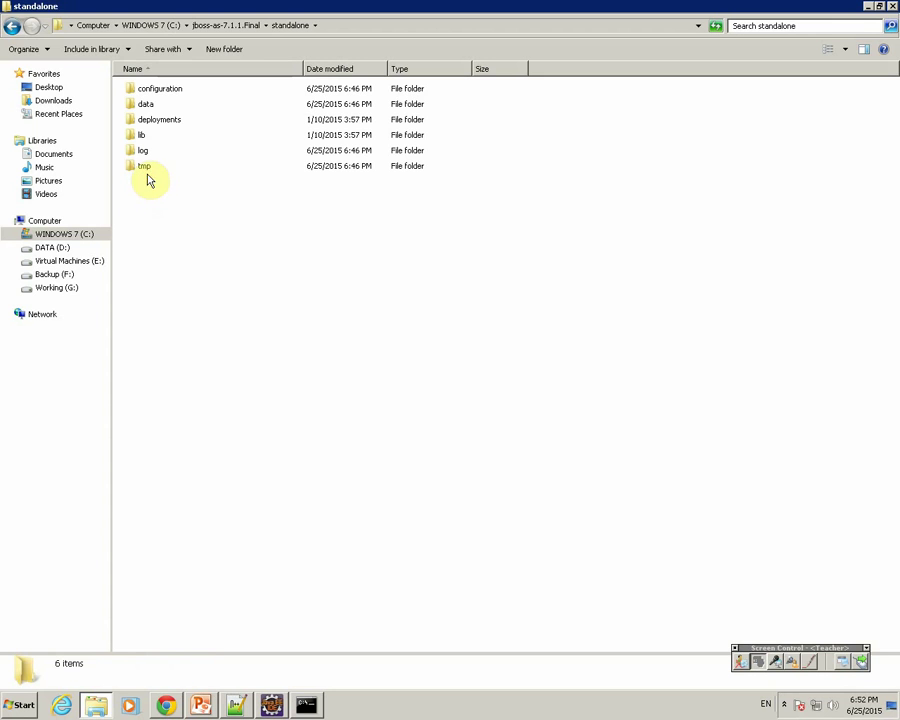
{"action": "double_click", "coordinate": [157, 90]}
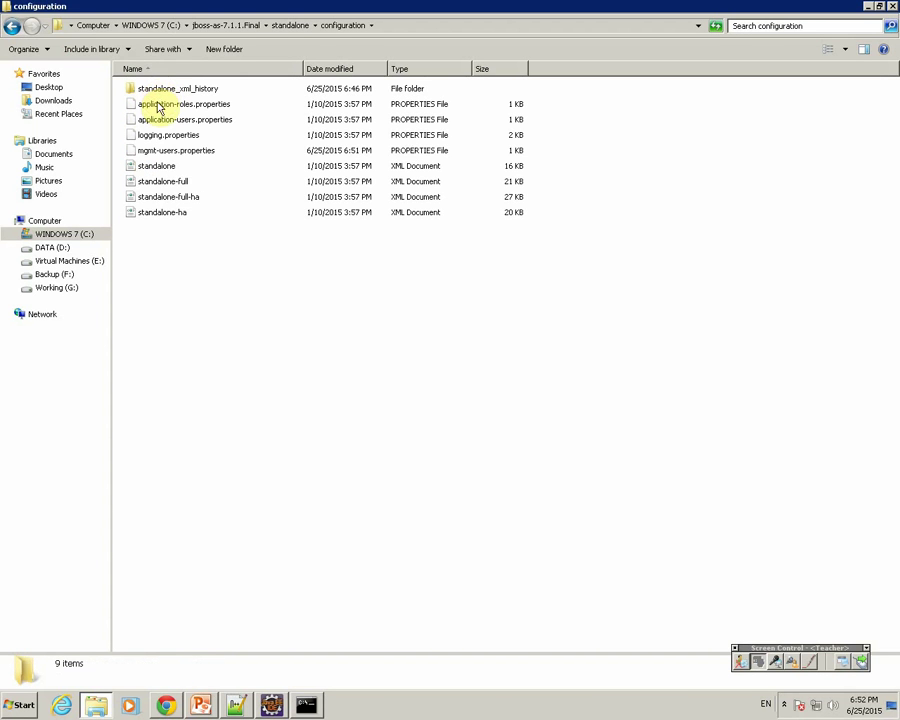
{"action": "left_click", "coordinate": [168, 152]}
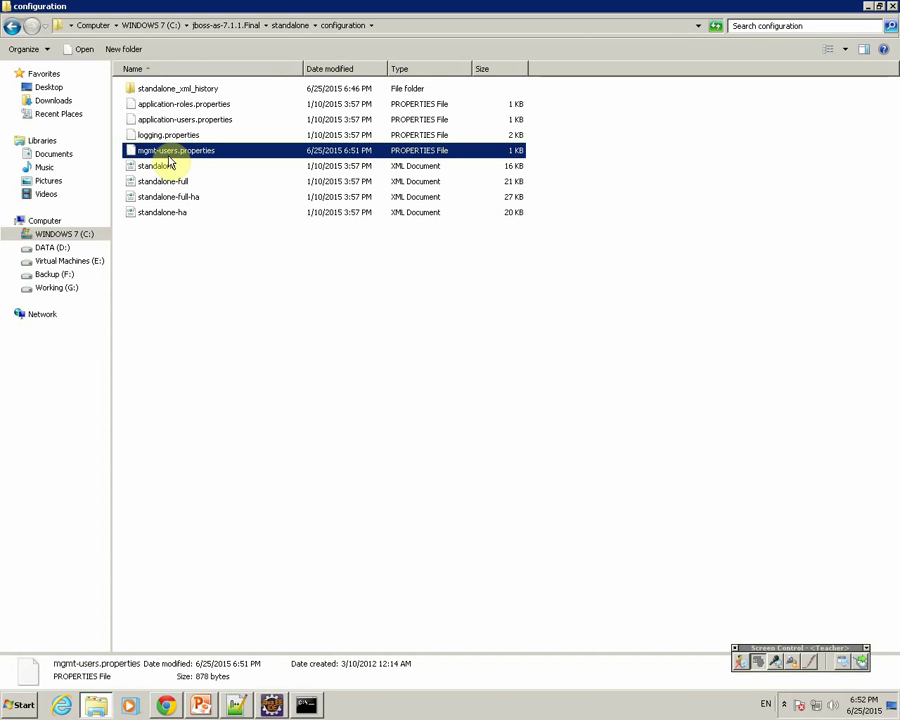
{"action": "right_click", "coordinate": [170, 162]}
{"action": "left_click", "coordinate": [178, 175]}
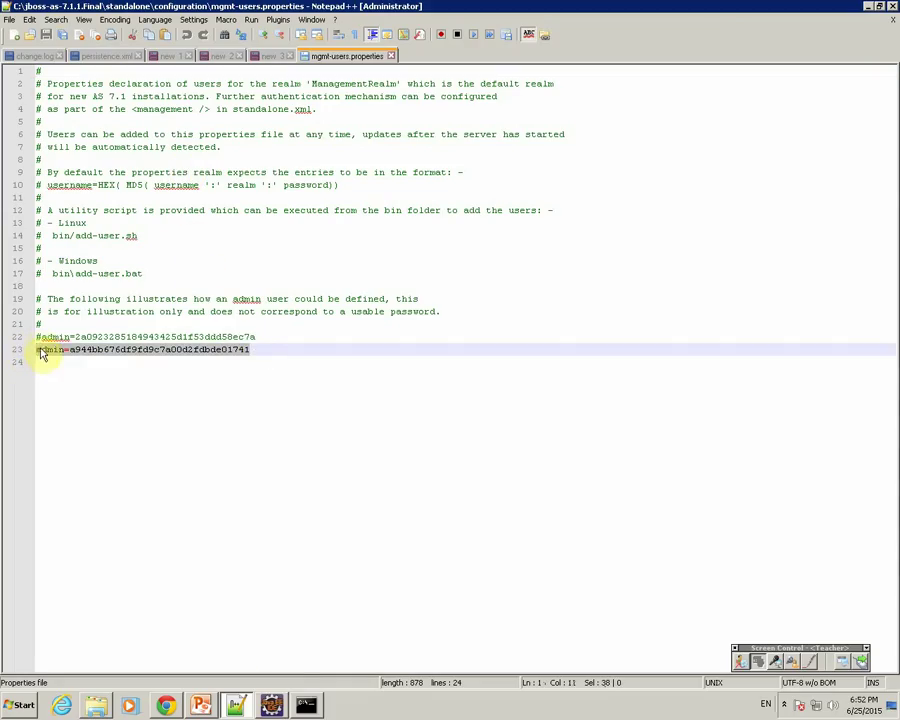
{"action": "double_click", "coordinate": [42, 350]}
Step: Append a '#' comment noting the plain-text password to the admin line in mgmt-users.properties
{"action": "left_click", "coordinate": [42, 350]}
{"action": "key", "text": "BackSpace"}
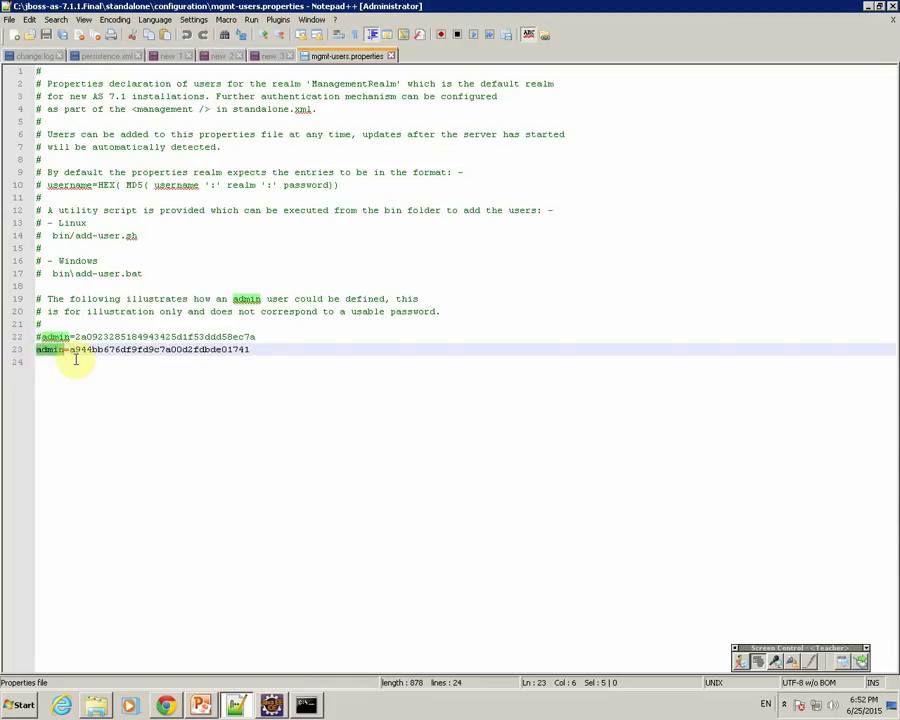
{"action": "left_click_drag", "start_coordinate": [70, 350], "coordinate": [250, 352]}
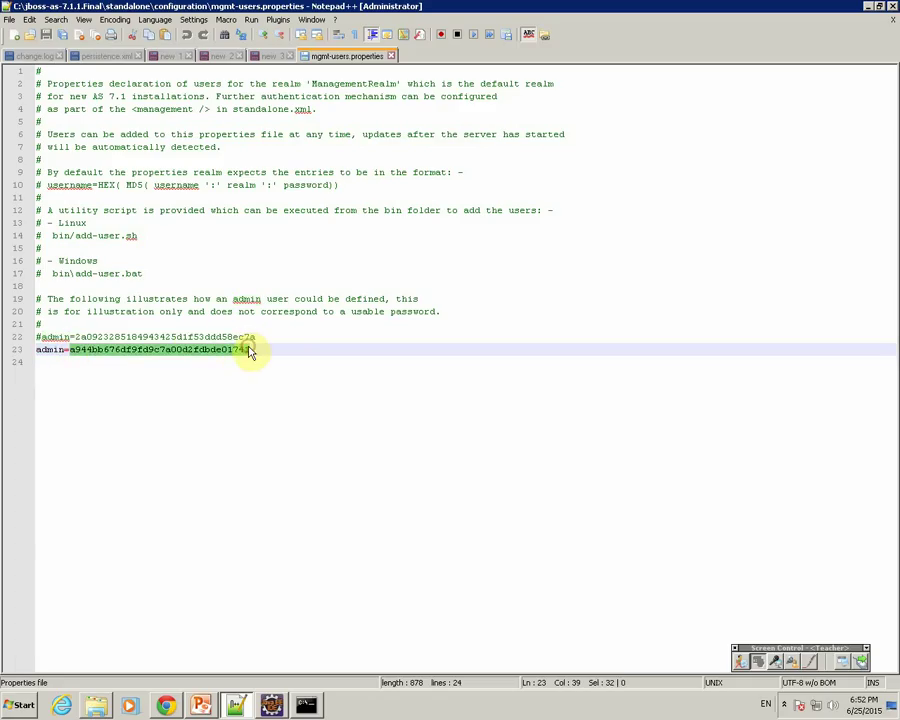
{"action": "left_click", "coordinate": [263, 350]}
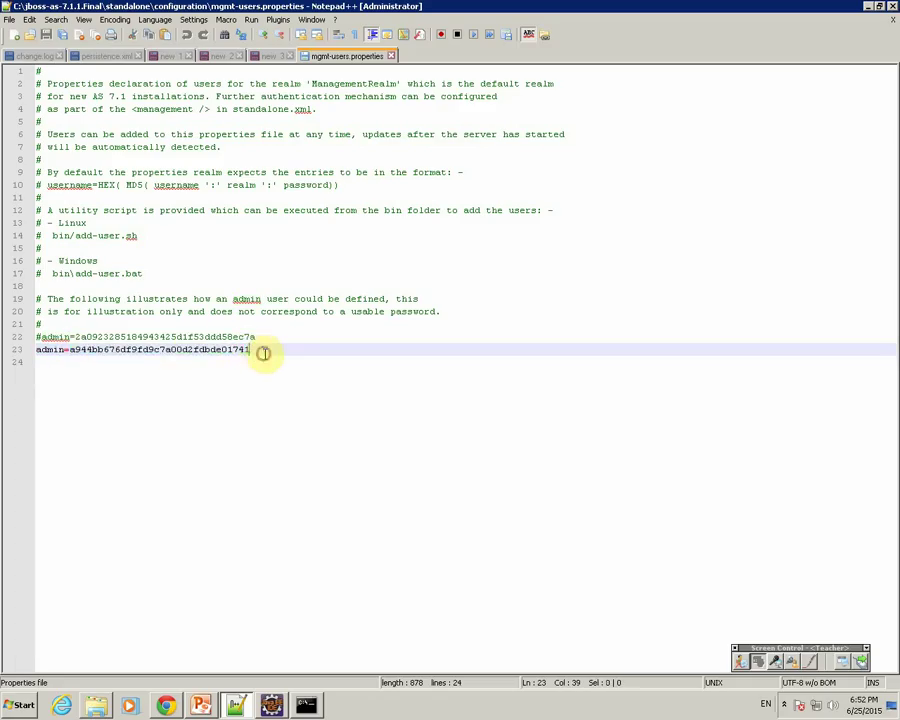
{"action": "left_click", "coordinate": [285, 338]}
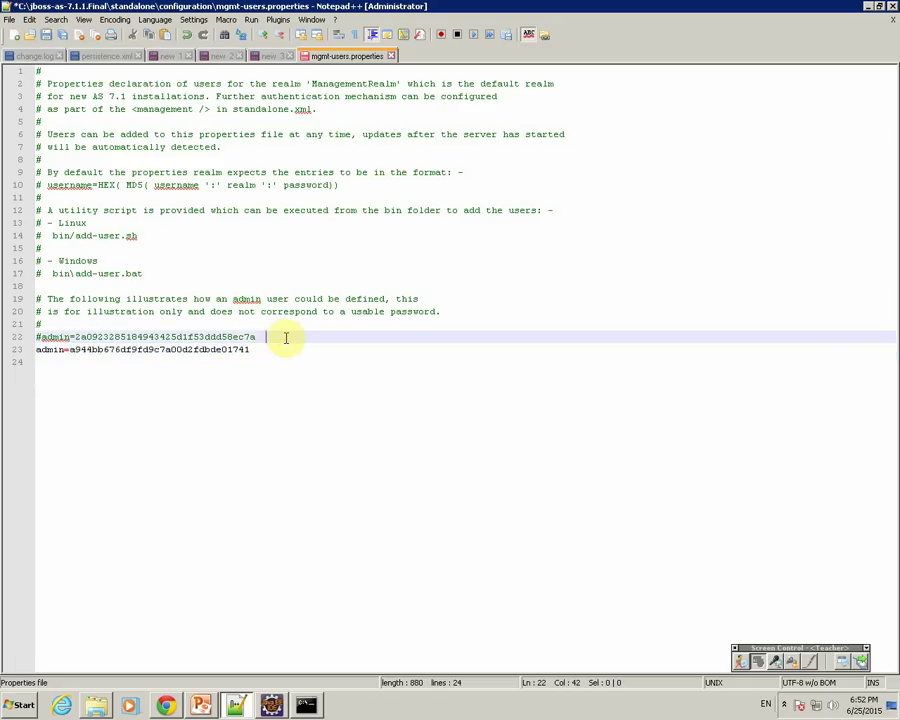
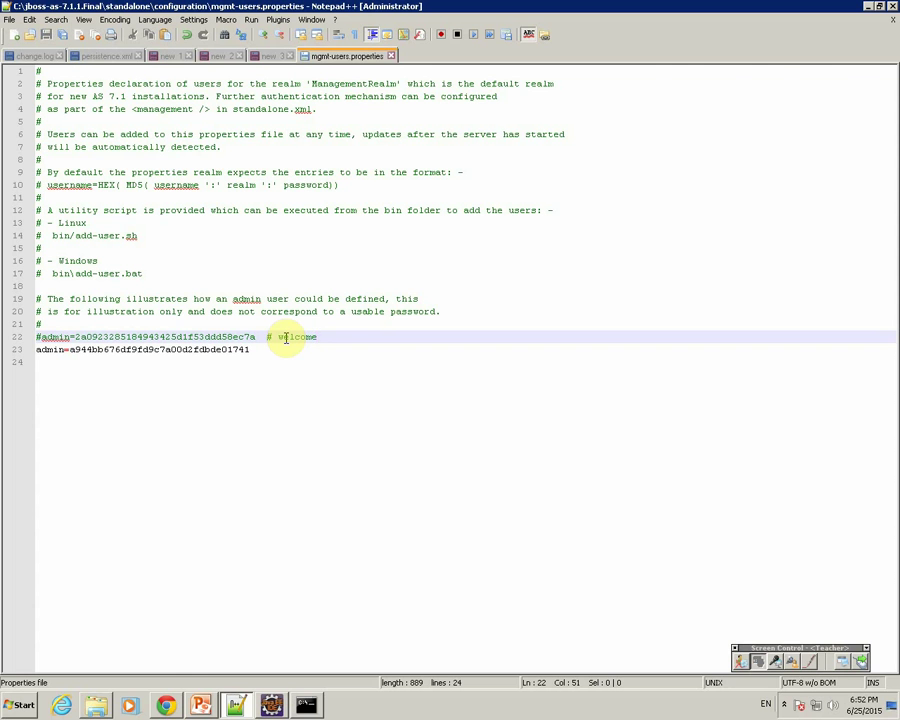
{"action": "left_click", "coordinate": [167, 706]}
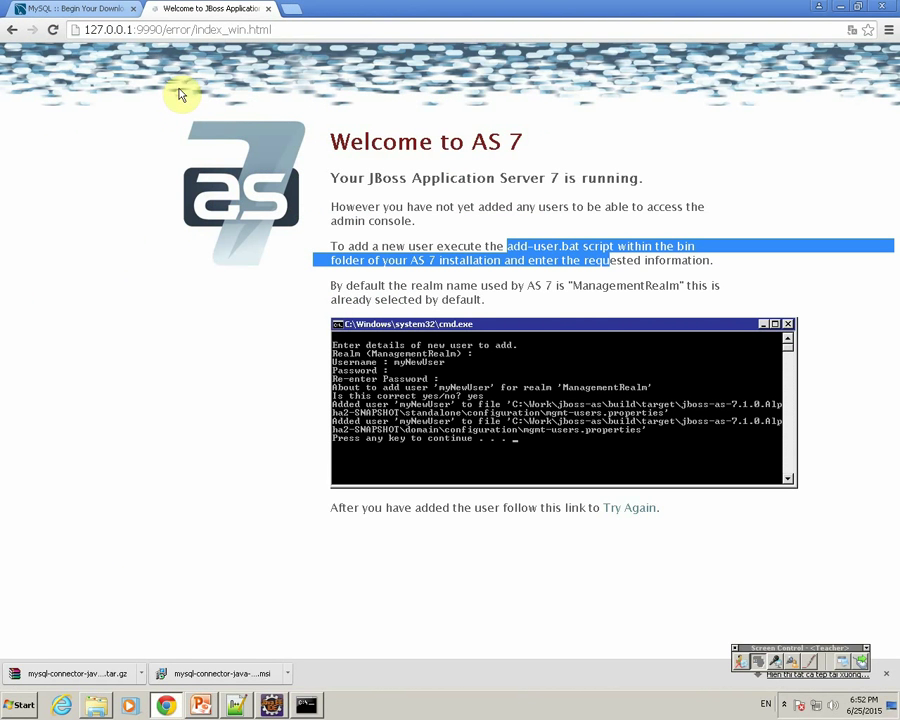
Step: Reload the console page and sign in as admin with the account password
{"action": "left_click", "coordinate": [53, 30]}
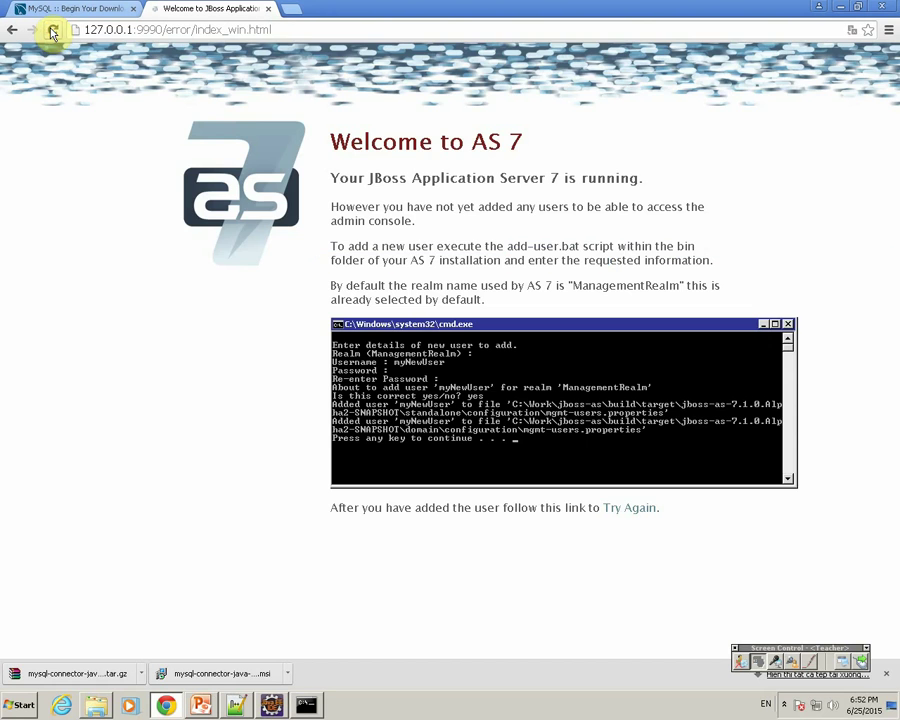
{"action": "left_click", "coordinate": [53, 30]}
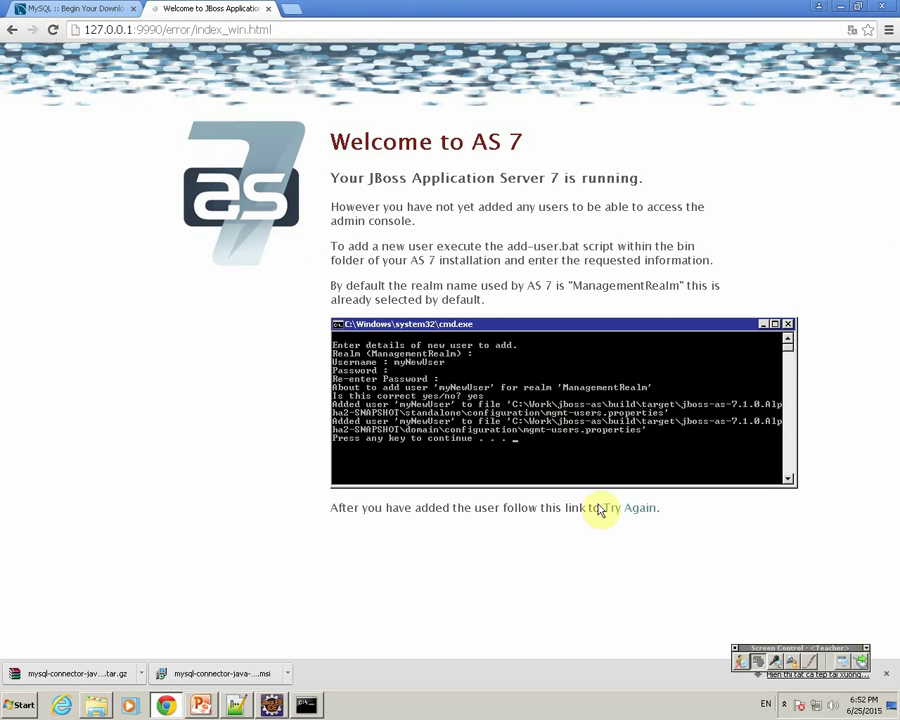
{"action": "left_click", "coordinate": [619, 518]}
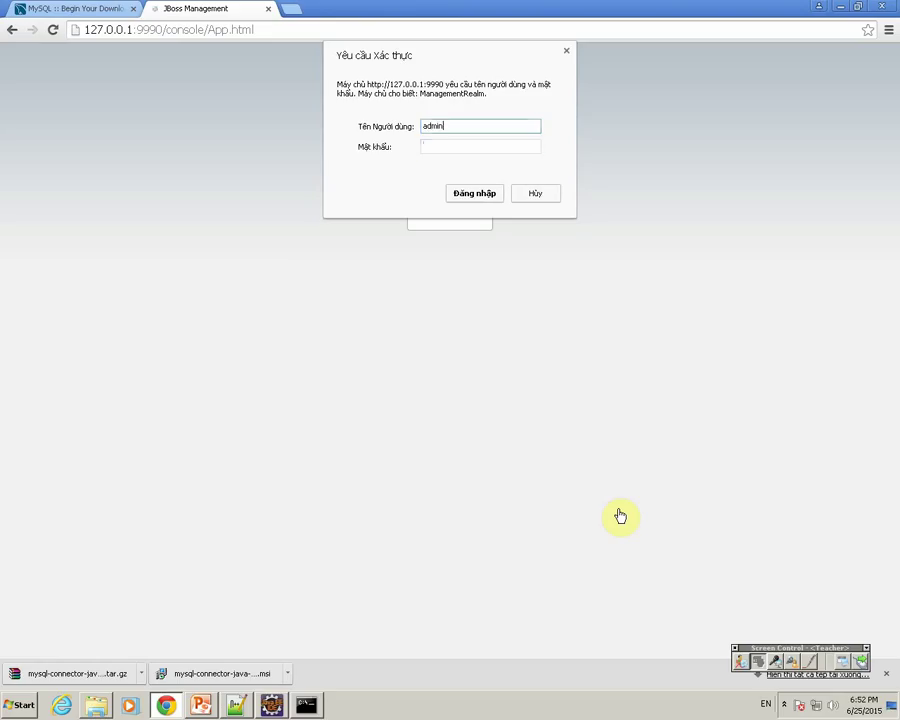
{"action": "key", "text": "Tab"}
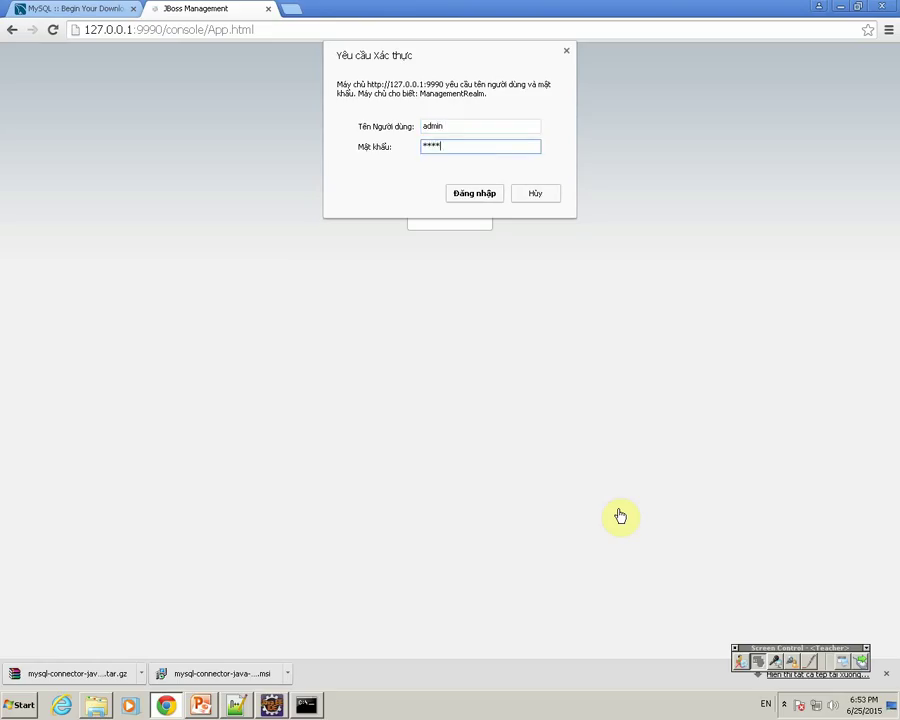
{"action": "key", "text": "Return"}
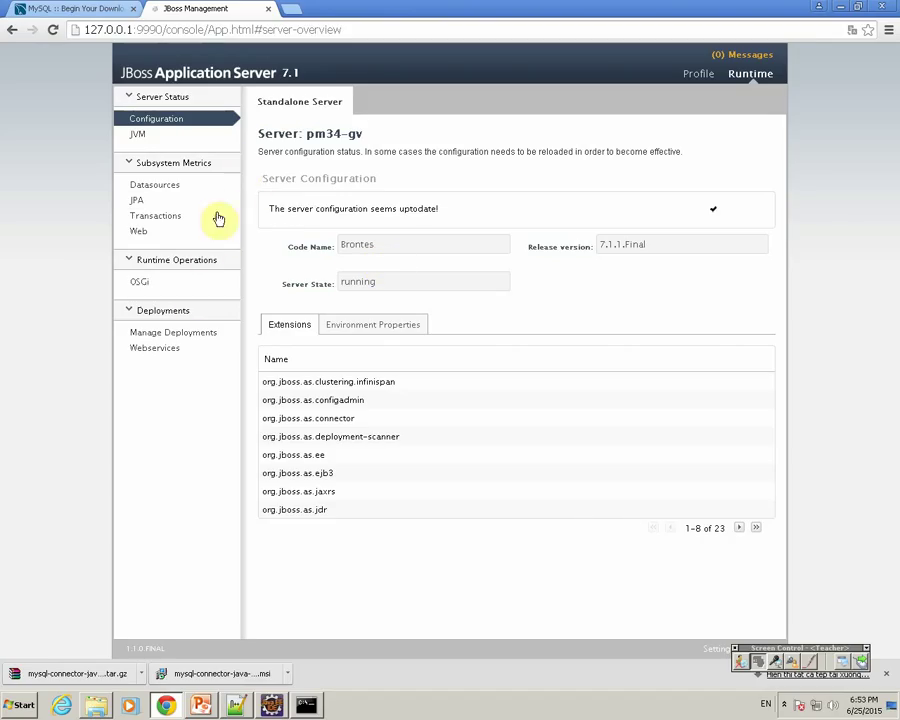
Step: Go from Datasources metrics to the Profile's JDBC Datasources page and start adding one
{"action": "left_click", "coordinate": [168, 188]}
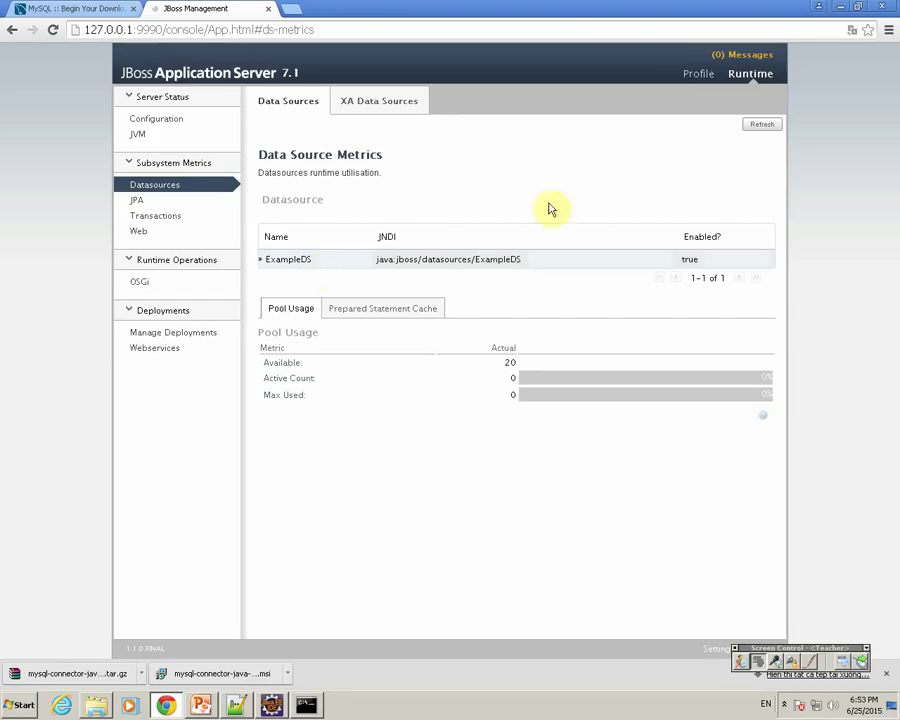
{"action": "left_click", "coordinate": [697, 77]}
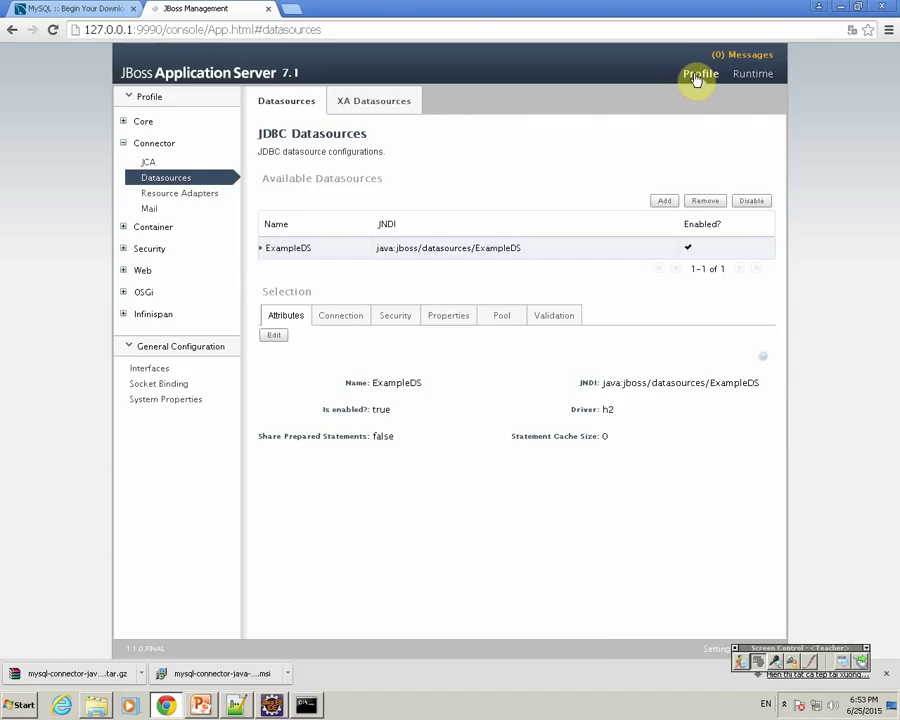
{"action": "left_click", "coordinate": [665, 202]}
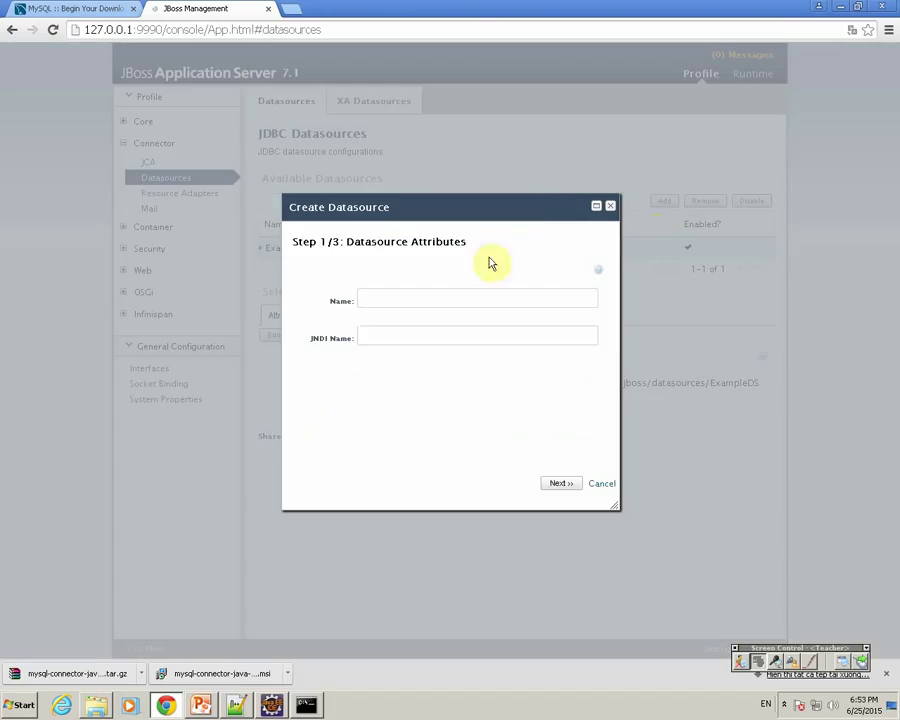
Step: Enter a Name and JNDI Name for the new datasource
{"action": "left_click", "coordinate": [373, 301]}
{"action": "left_click", "coordinate": [369, 340]}
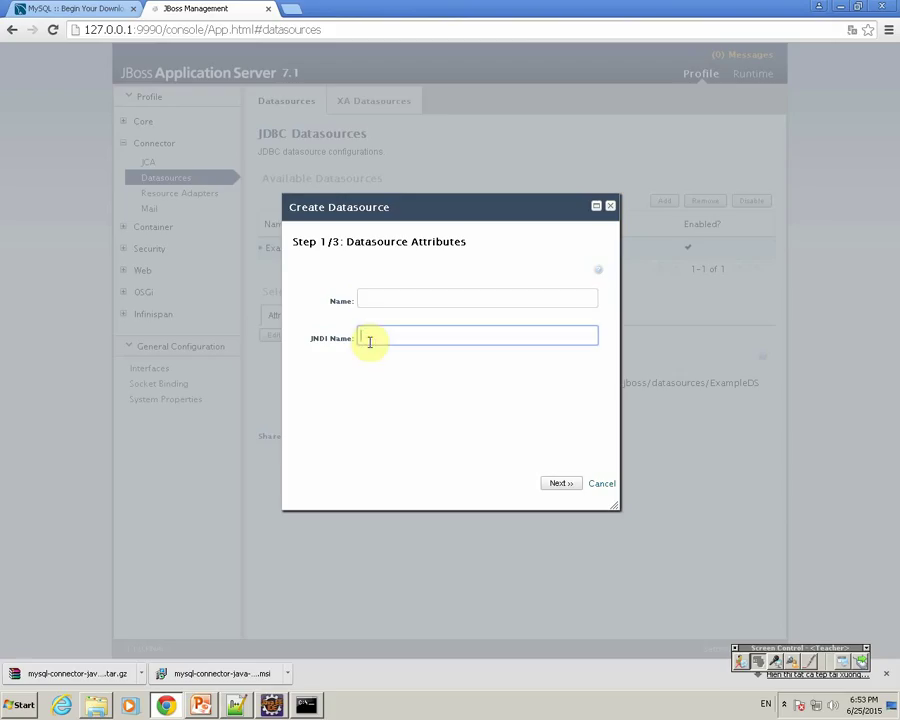
{"action": "left_click", "coordinate": [373, 299]}
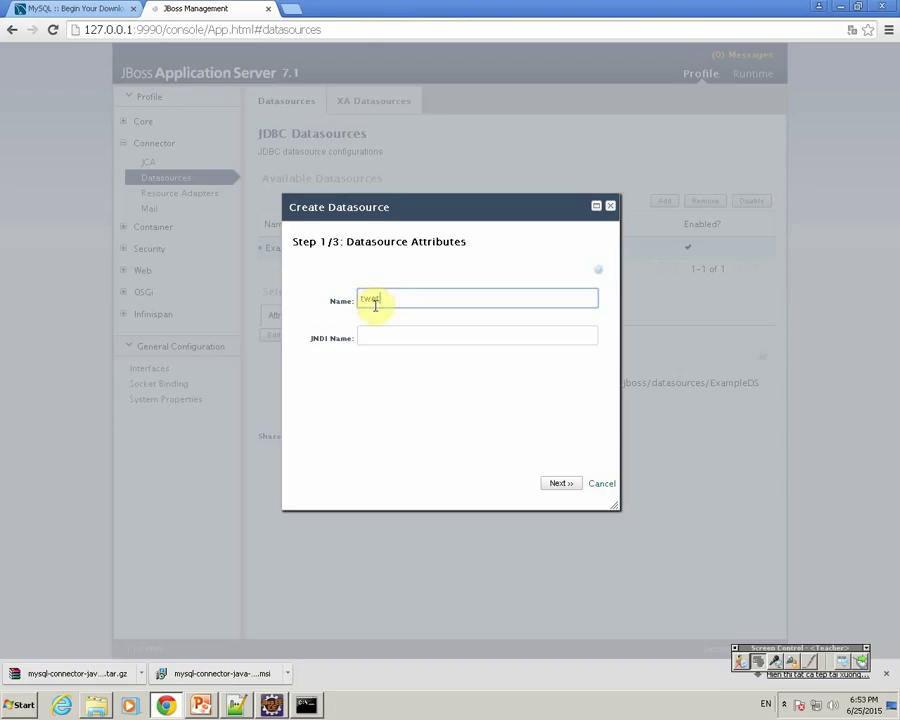
{"action": "left_click", "coordinate": [368, 336]}
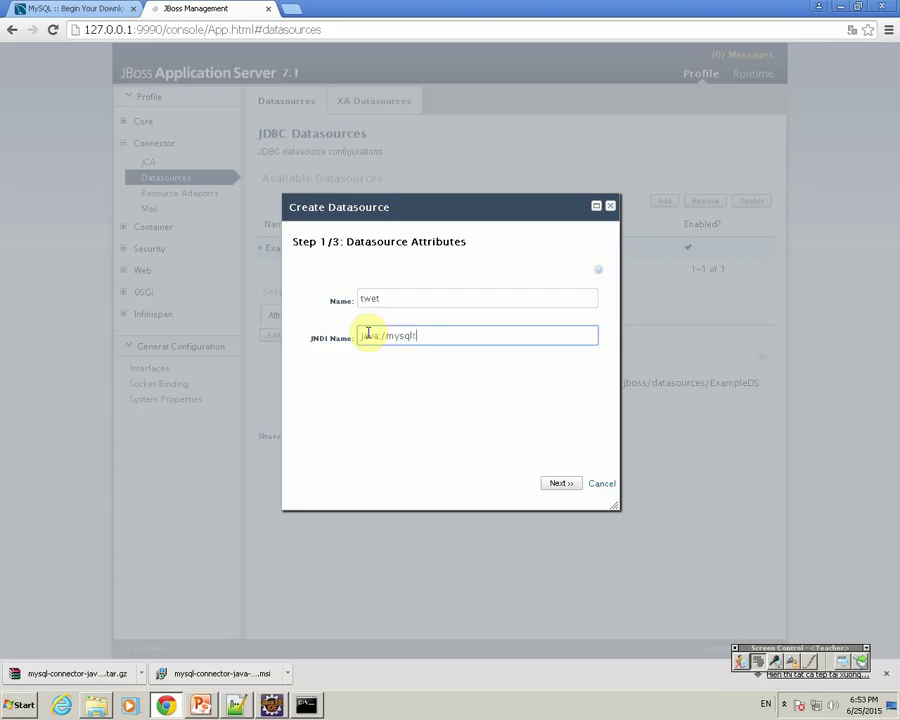
Step: Cancel the wizard after seeing only the h2 driver, then open Downloads in Explorer
{"action": "left_click", "coordinate": [558, 482]}
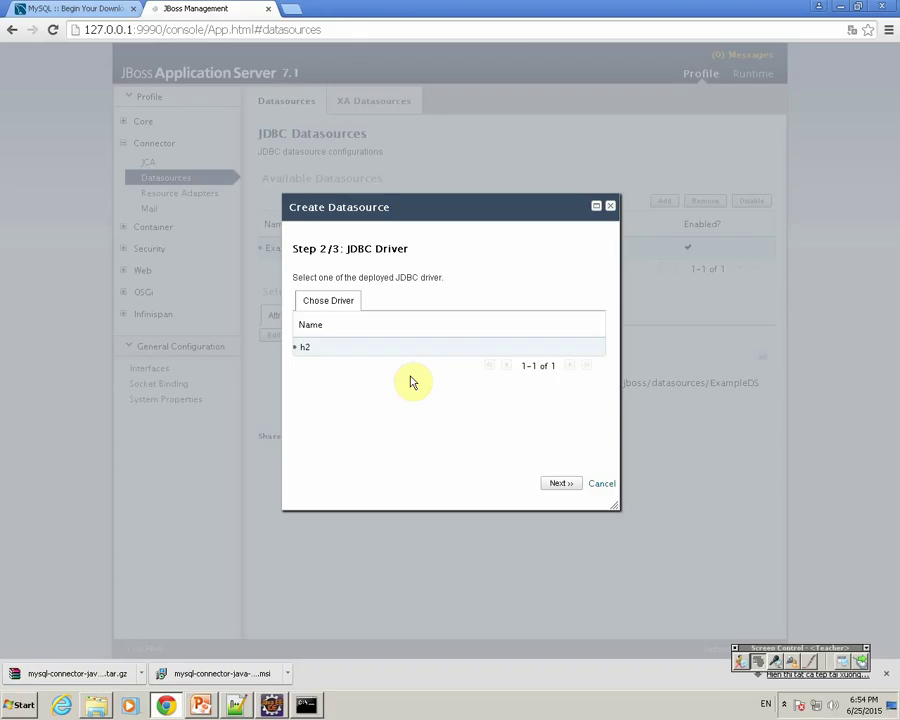
{"action": "left_click", "coordinate": [600, 484]}
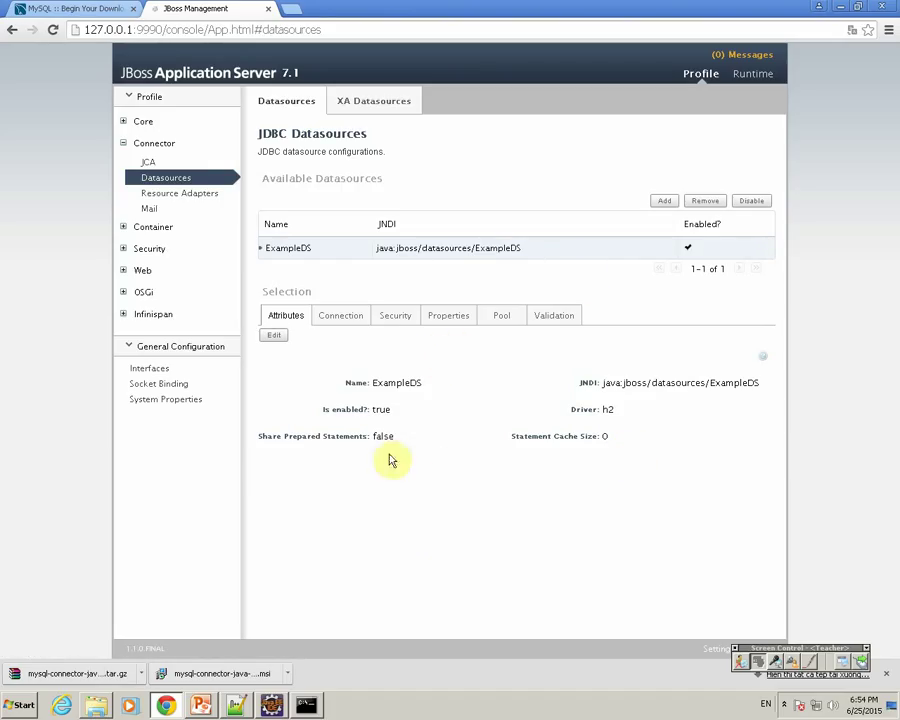
{"action": "left_click", "coordinate": [117, 710]}
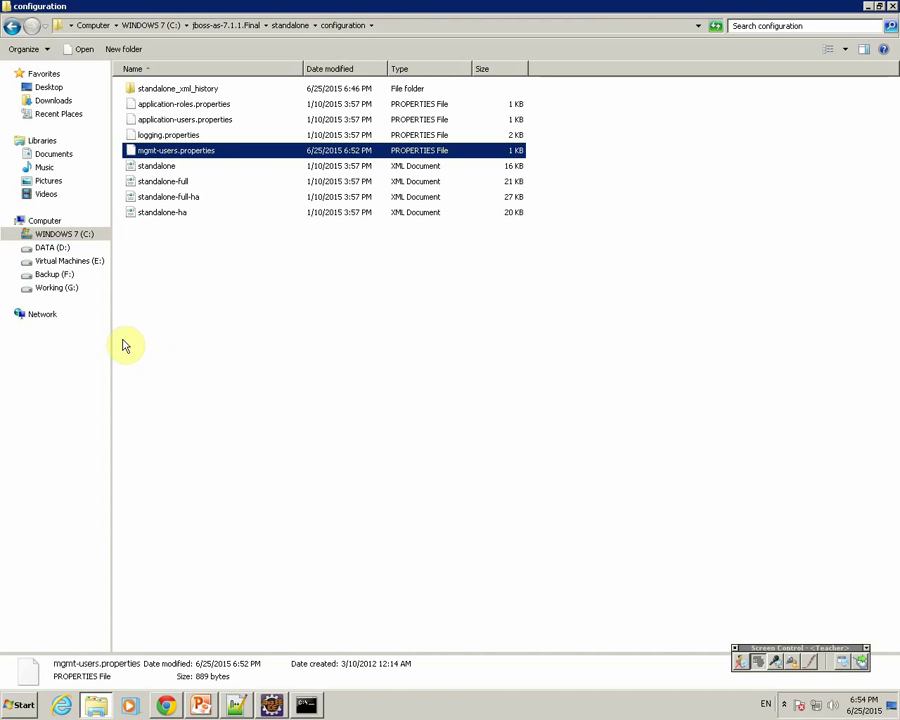
{"action": "left_click", "coordinate": [56, 100]}
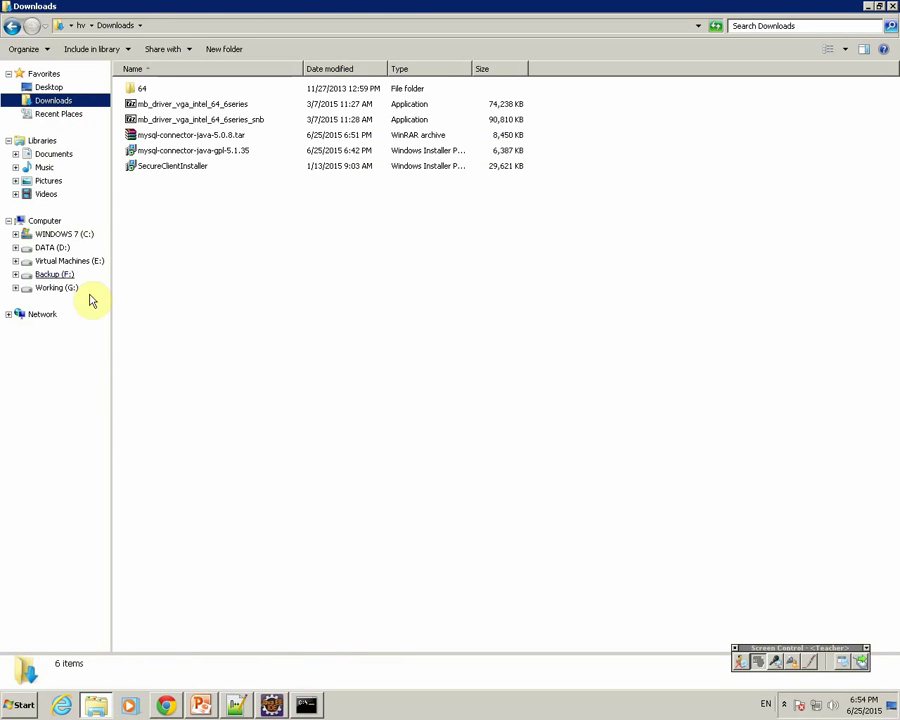
Step: Extract mysql-connector-java-5.0.8.tar and locate the mysql-connector-java-5.0.8-bin jar inside
{"action": "left_click", "coordinate": [200, 137]}
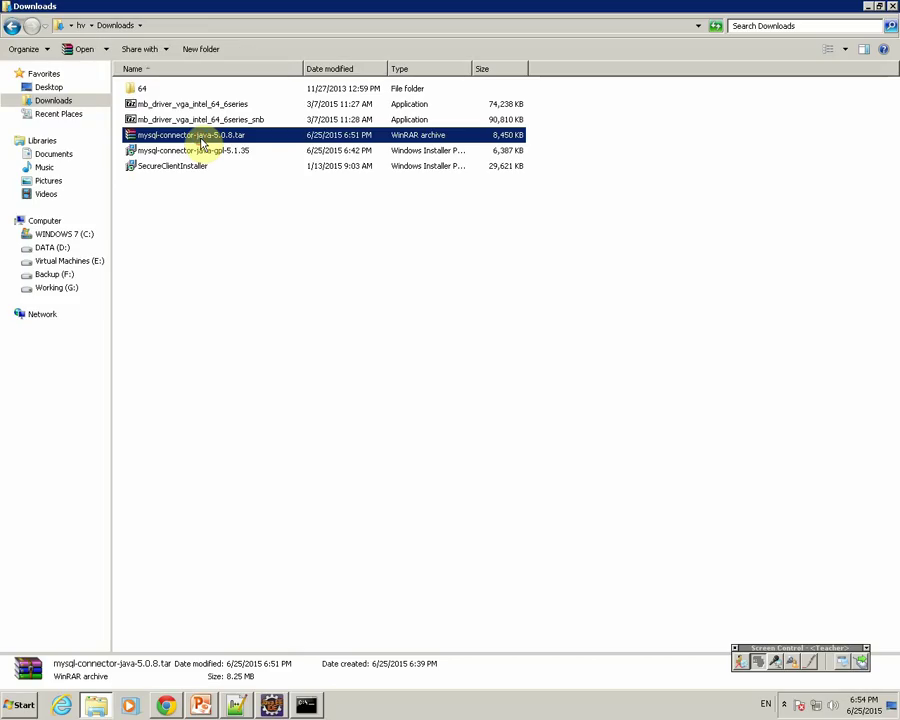
{"action": "right_click", "coordinate": [201, 142]}
{"action": "left_click", "coordinate": [225, 179]}
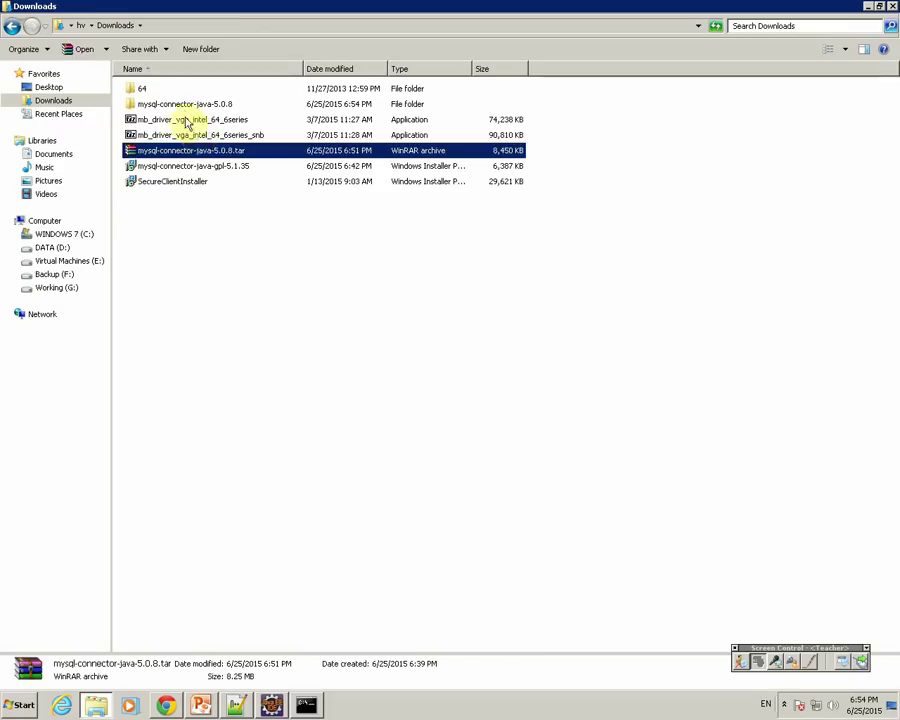
{"action": "double_click", "coordinate": [185, 104]}
{"action": "left_click", "coordinate": [214, 197]}
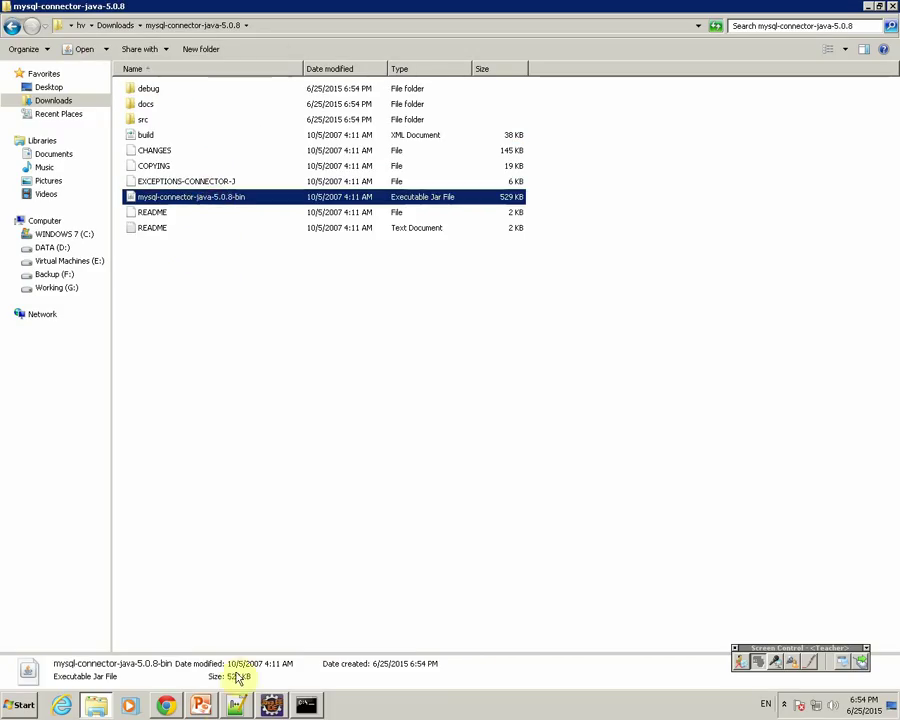
{"action": "left_click", "coordinate": [236, 705]}
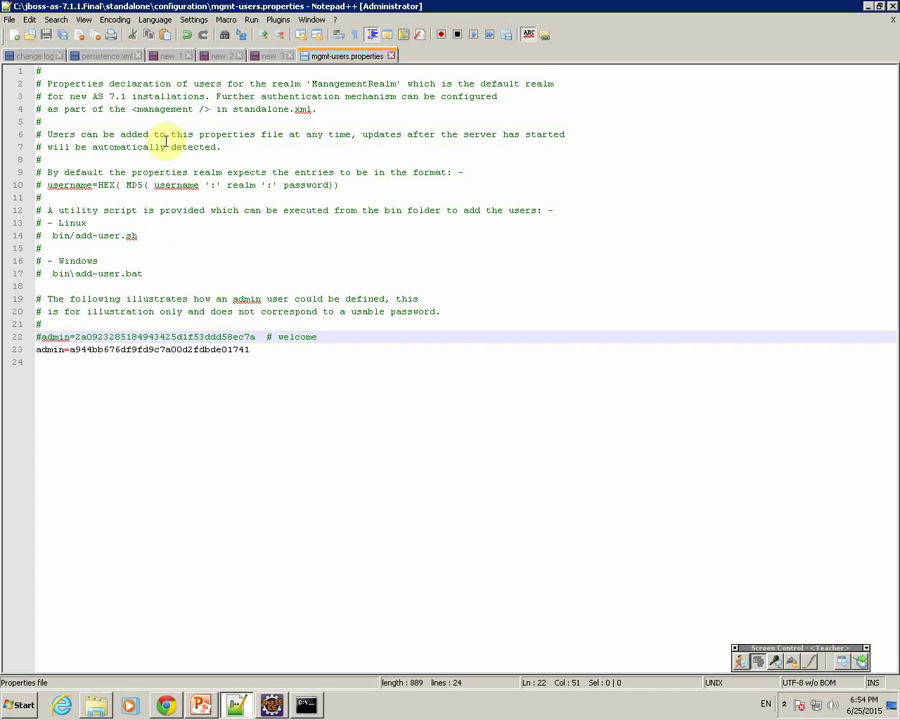
Step: Start a new '-' line 3 in the 'new 3' notes, then return to the connector folder
{"action": "left_click", "coordinate": [262, 55]}
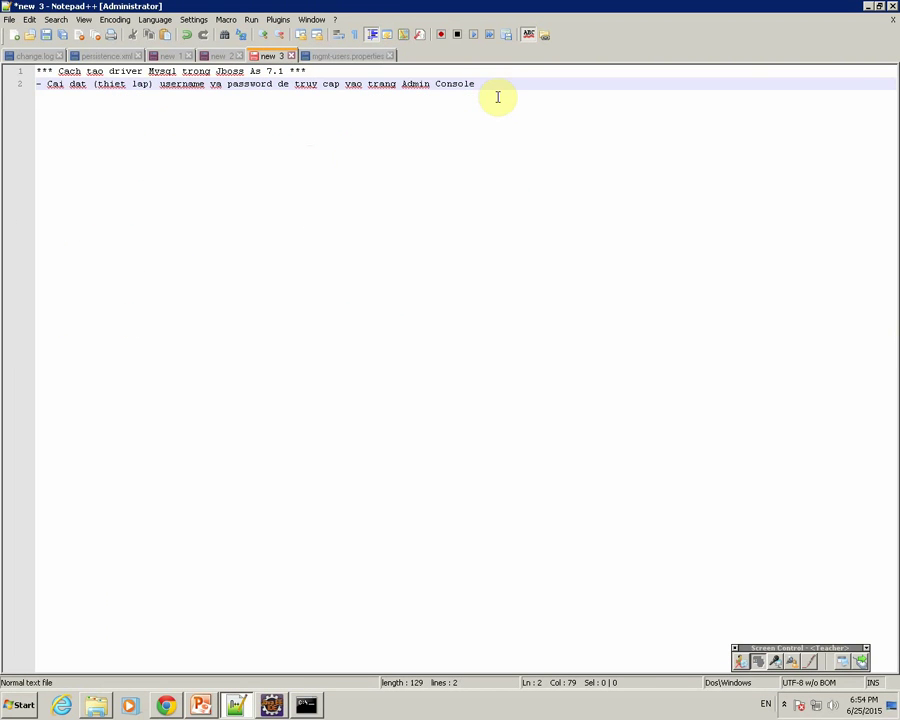
{"action": "key", "text": "Return"}
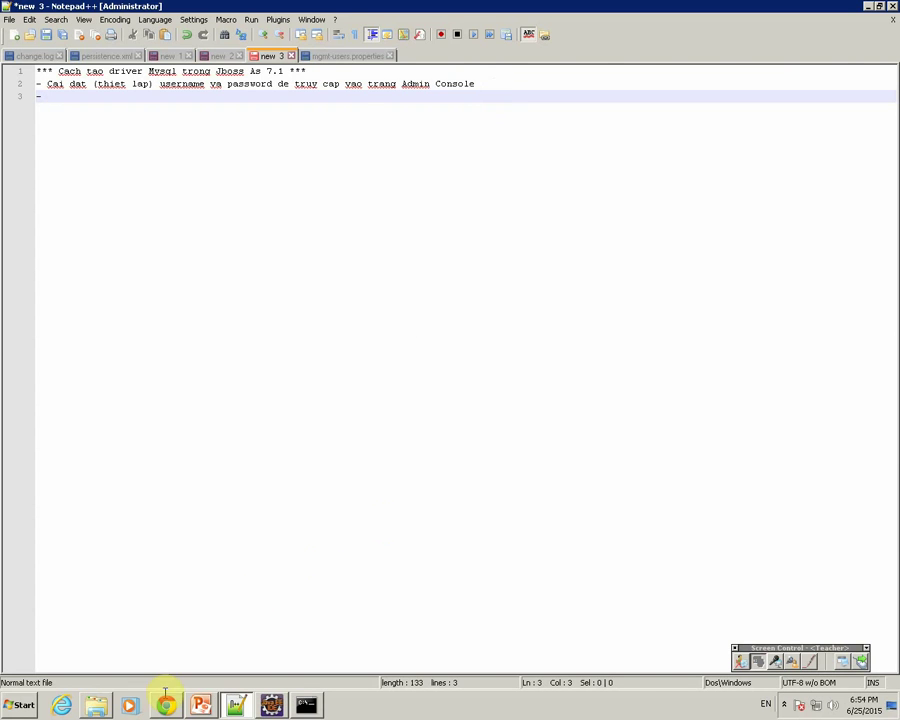
{"action": "left_click", "coordinate": [96, 705]}
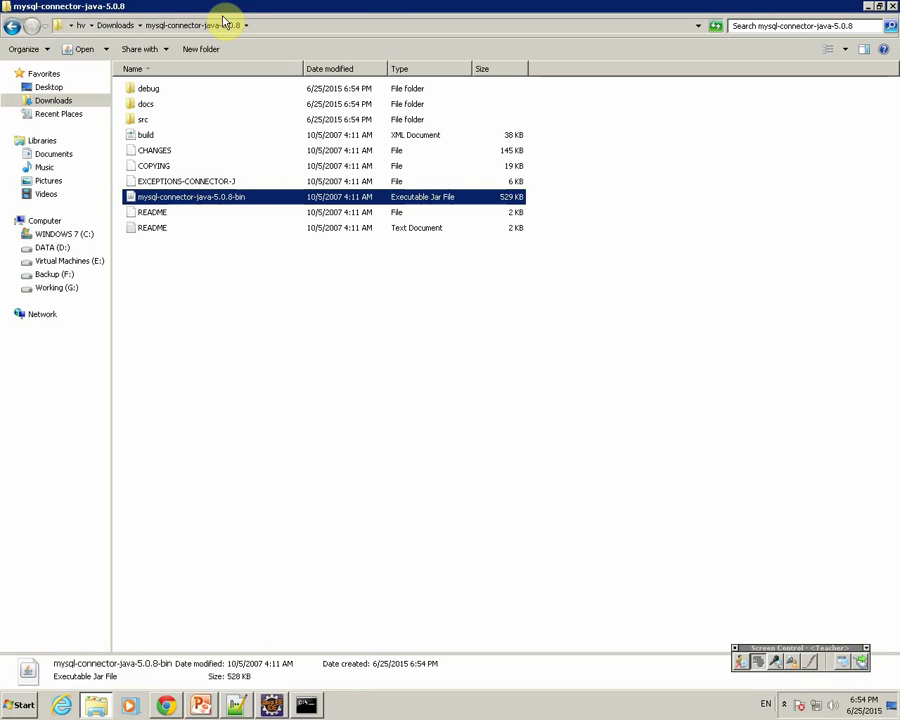
Step: Browse C:\jboss-as-7.1.1.Final\modules\com\h2database\h2\main to view the H2 jar and module file
{"action": "left_click", "coordinate": [62, 235]}
{"action": "double_click", "coordinate": [174, 138]}
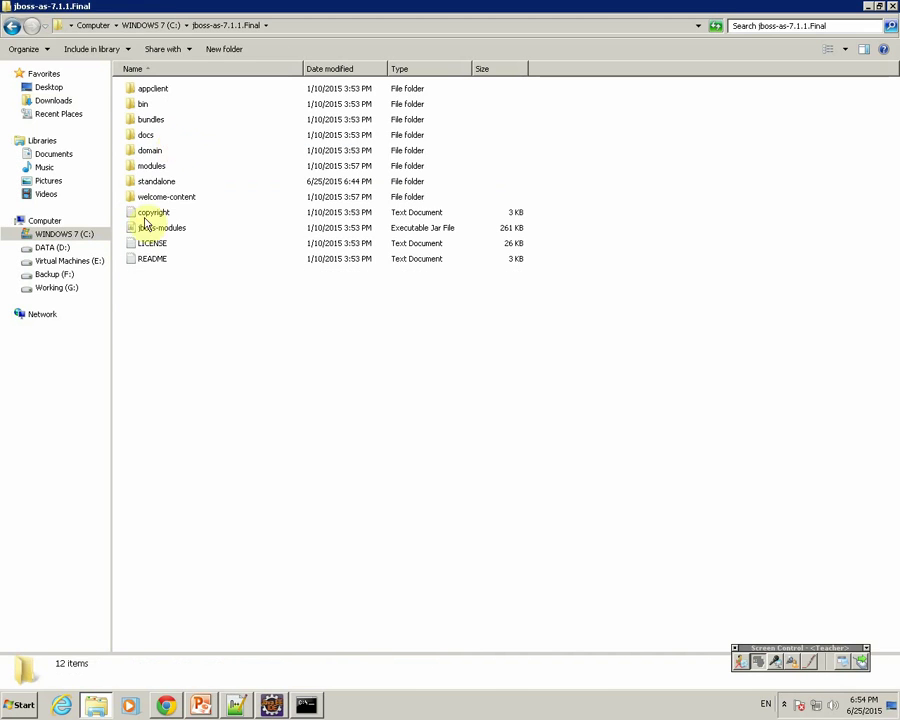
{"action": "left_click", "coordinate": [148, 168]}
{"action": "double_click", "coordinate": [152, 170]}
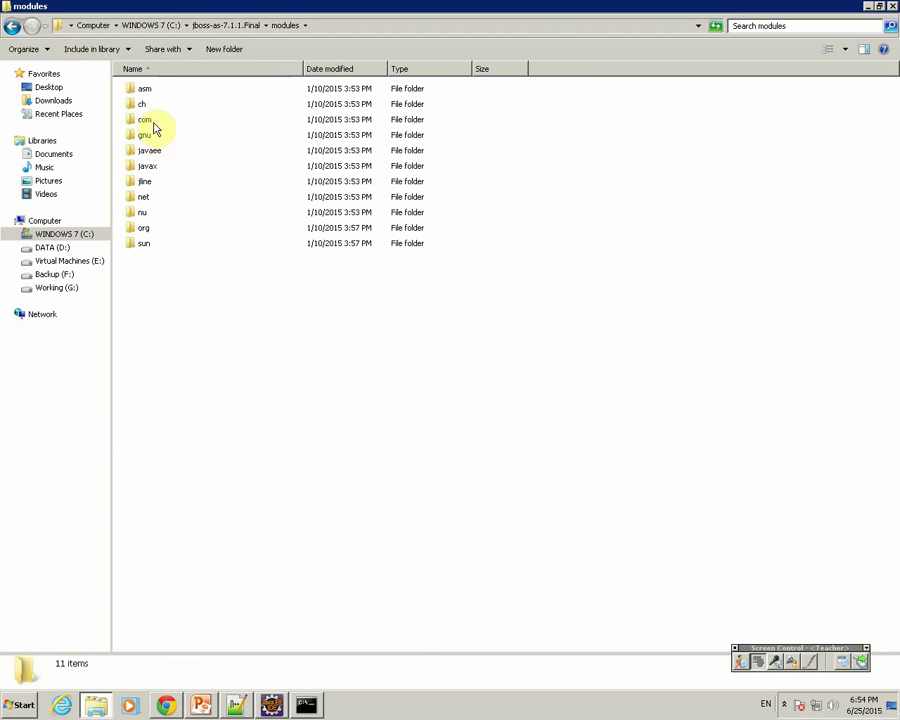
{"action": "left_click", "coordinate": [145, 121]}
{"action": "double_click", "coordinate": [145, 124]}
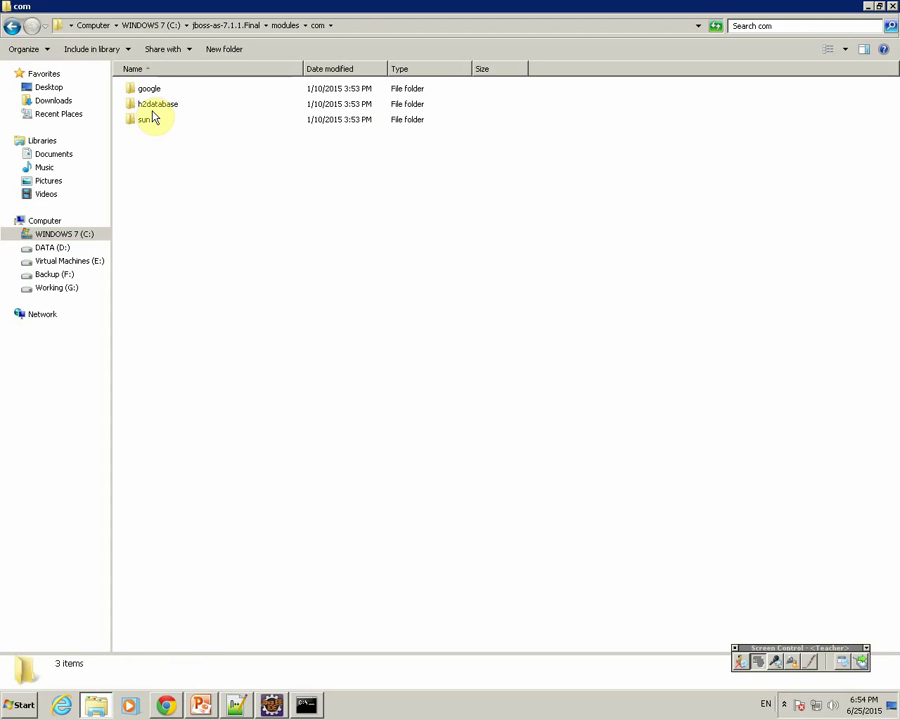
{"action": "double_click", "coordinate": [155, 106]}
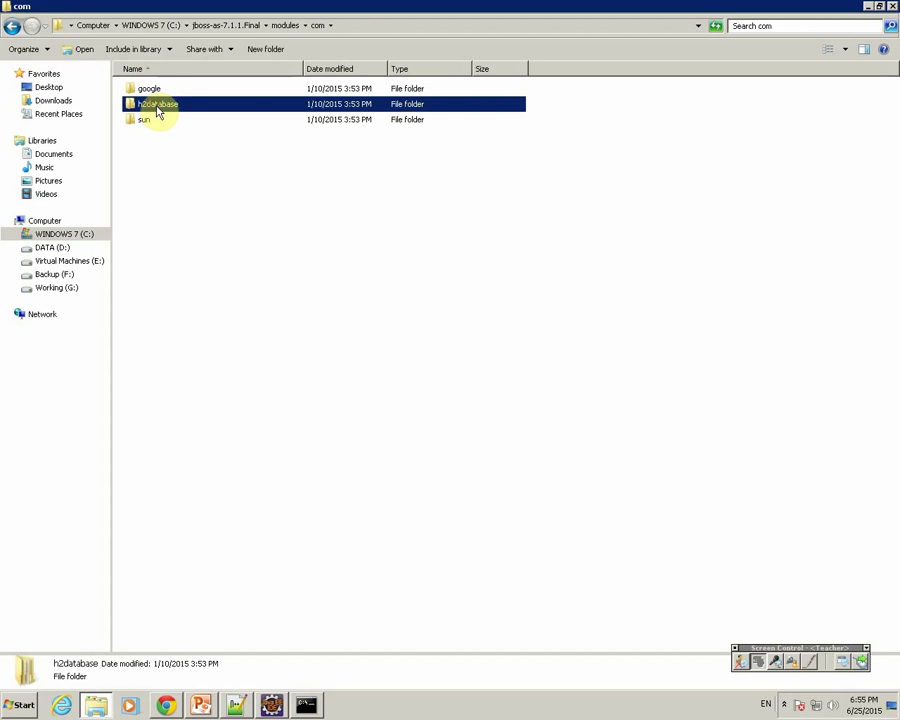
{"action": "double_click", "coordinate": [142, 93]}
{"action": "double_click", "coordinate": [142, 94]}
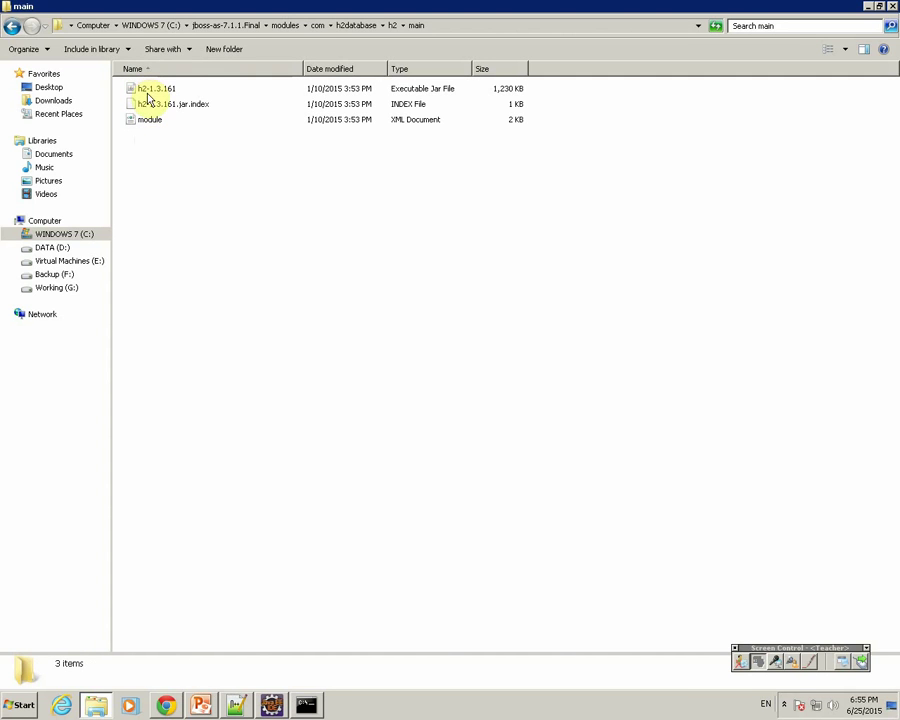
{"action": "left_click", "coordinate": [233, 708]}
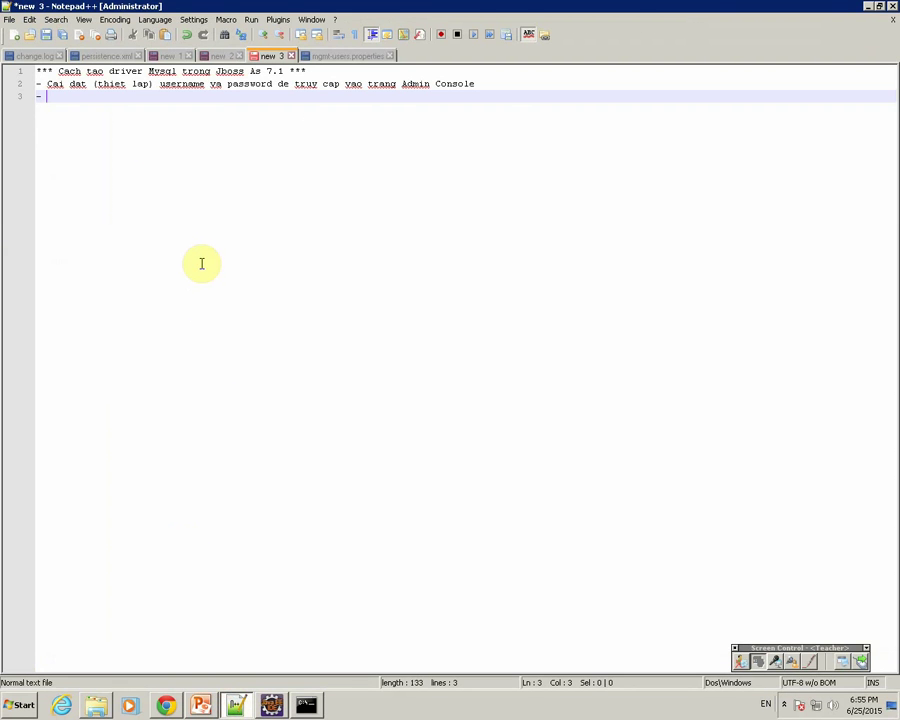
Step: Write note line 3 as 'Tao thu muc va copy file vao thu muc vua tao', correcting mistyped words
{"action": "type", "text": "o thu muc "}
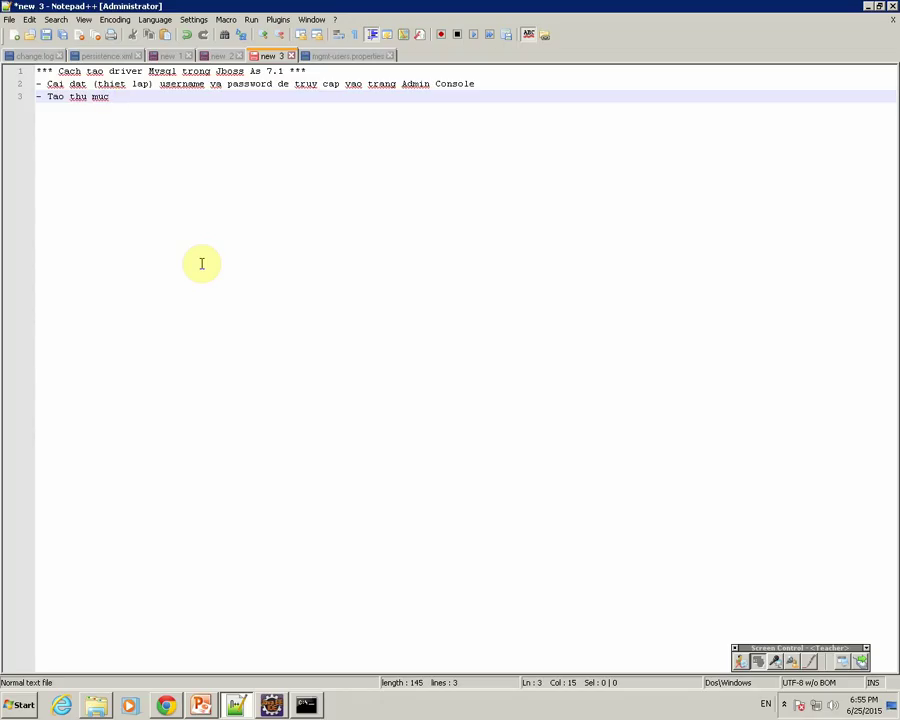
{"action": "type", "text": "va cau hinh "}
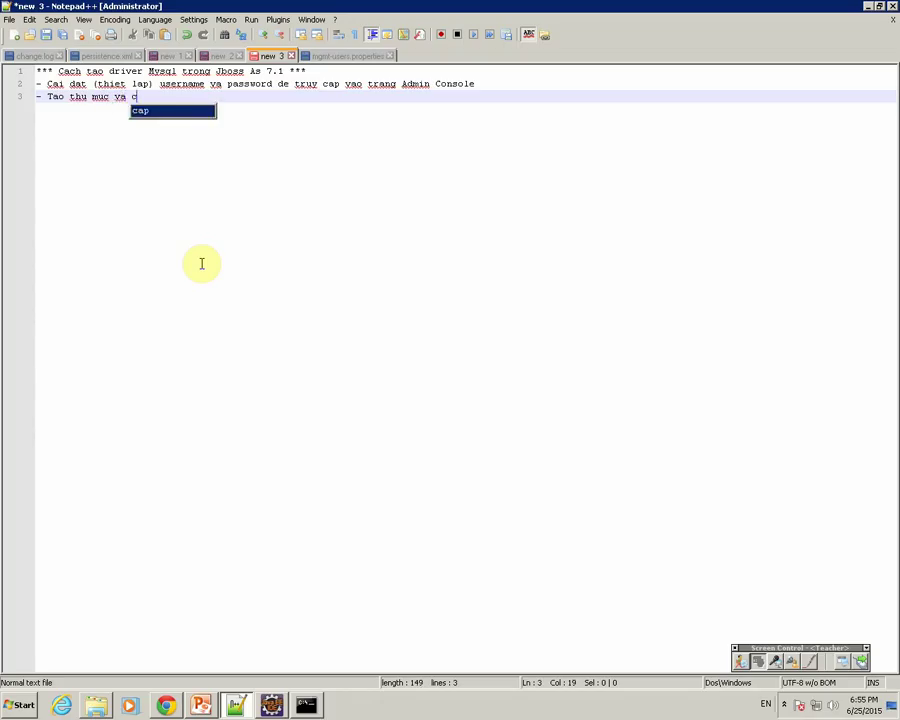
{"action": "type", "text": "cac"}
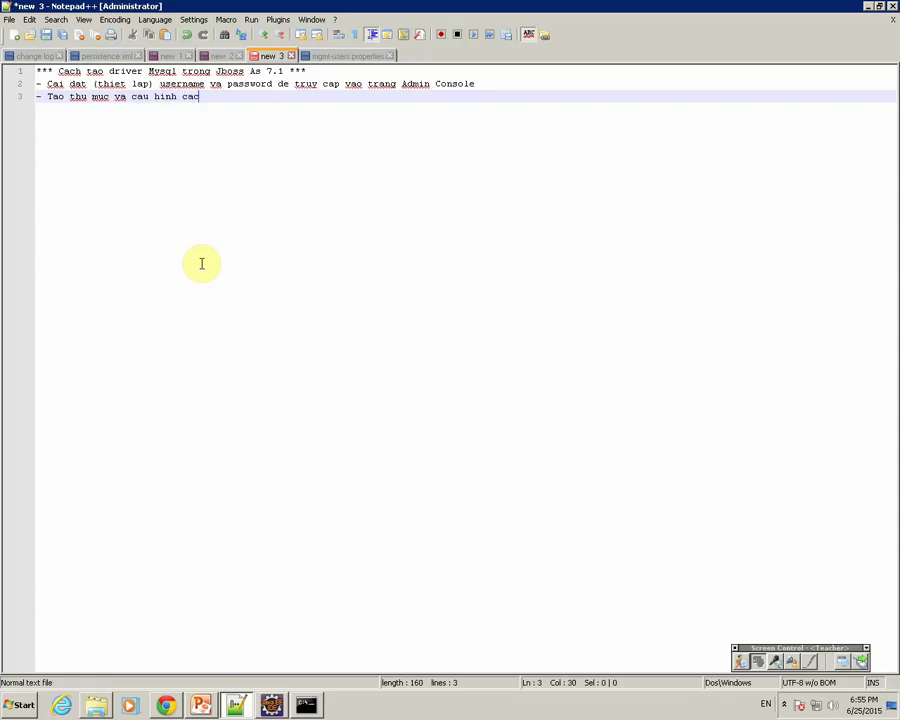
{"action": "key", "text": "BackSpace"}
{"action": "key", "text": "BackSpace"}
{"action": "key", "text": "BackSpace"}
{"action": "key", "text": "BackSpace"}
{"action": "key", "text": "BackSpace"}
{"action": "key", "text": "BackSpace"}
{"action": "key", "text": "BackSpace"}
{"action": "key", "text": "BackSpace"}
{"action": "key", "text": "BackSpace"}
{"action": "key", "text": "BackSpace"}
{"action": "type", "text": "op y file vao thu muc v"}
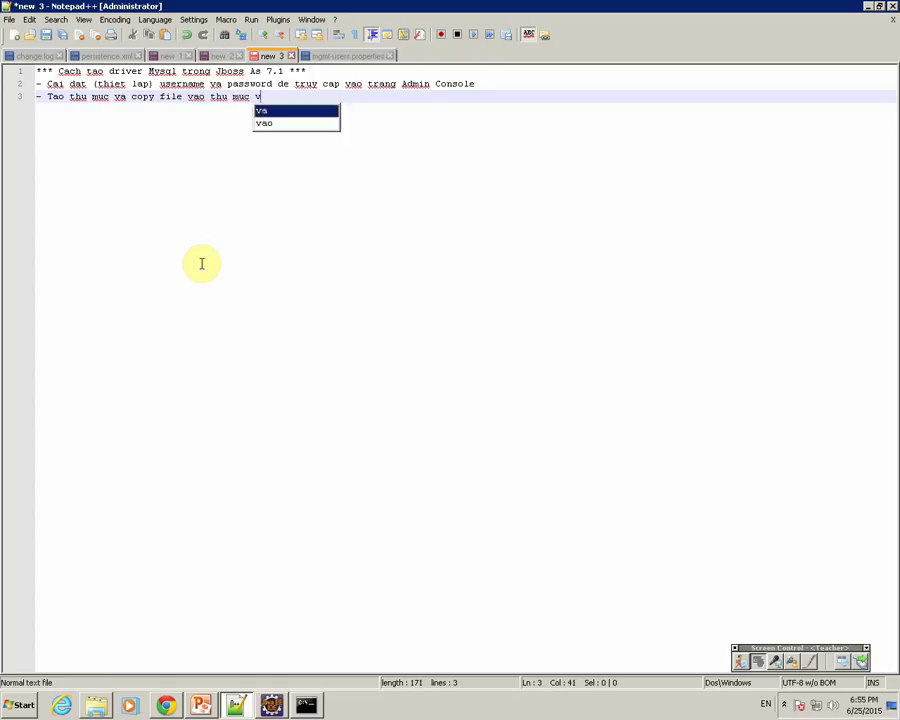
{"action": "type", "text": "ua tao"}
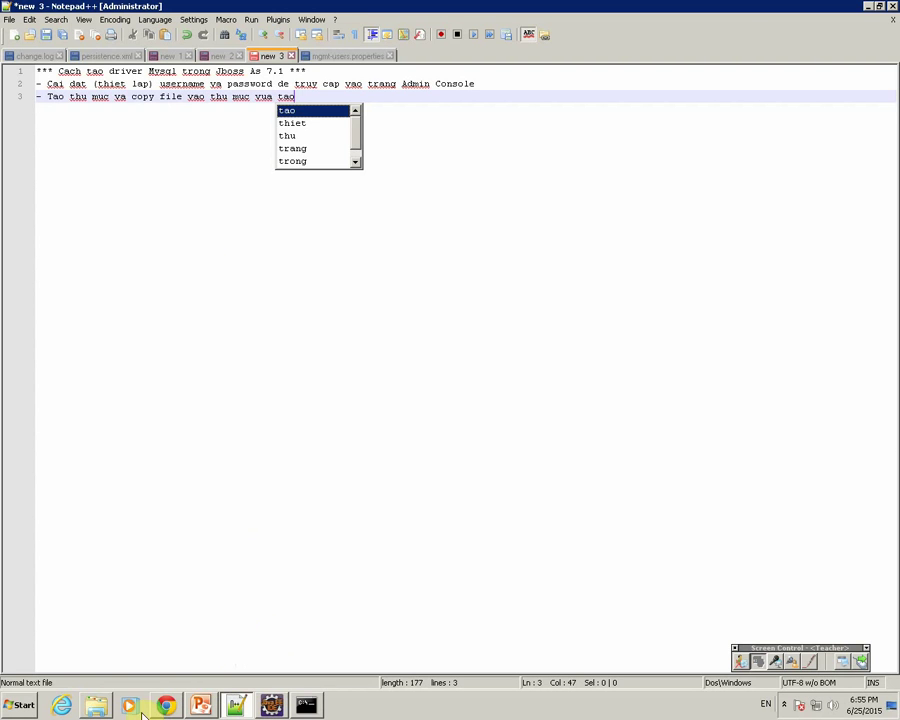
Step: Create a new folder named mysql inside the JBoss modules\com folder
{"action": "left_click", "coordinate": [100, 706]}
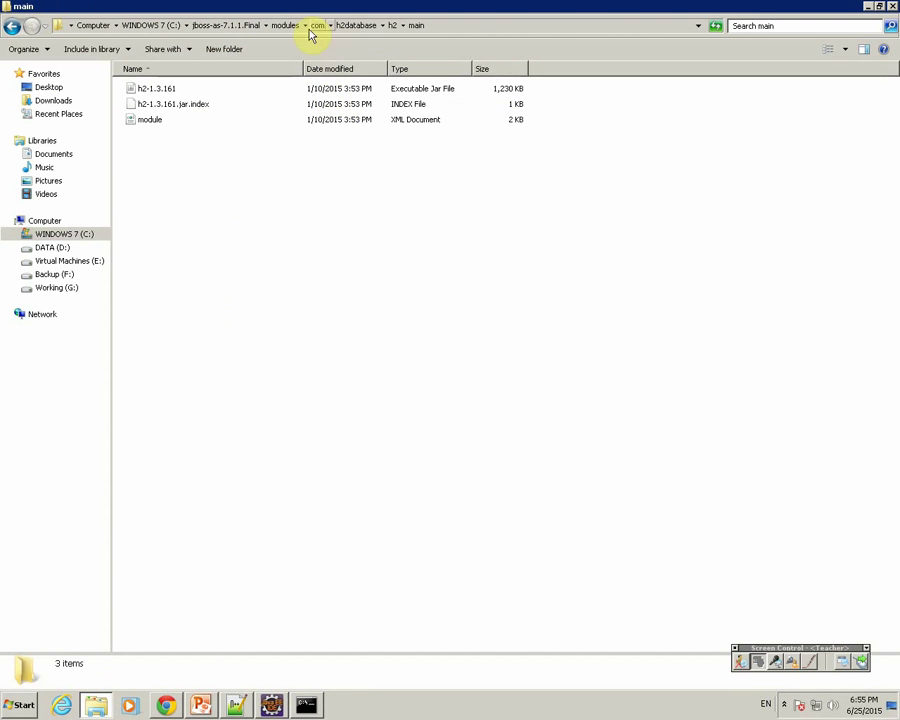
{"action": "left_click", "coordinate": [364, 28]}
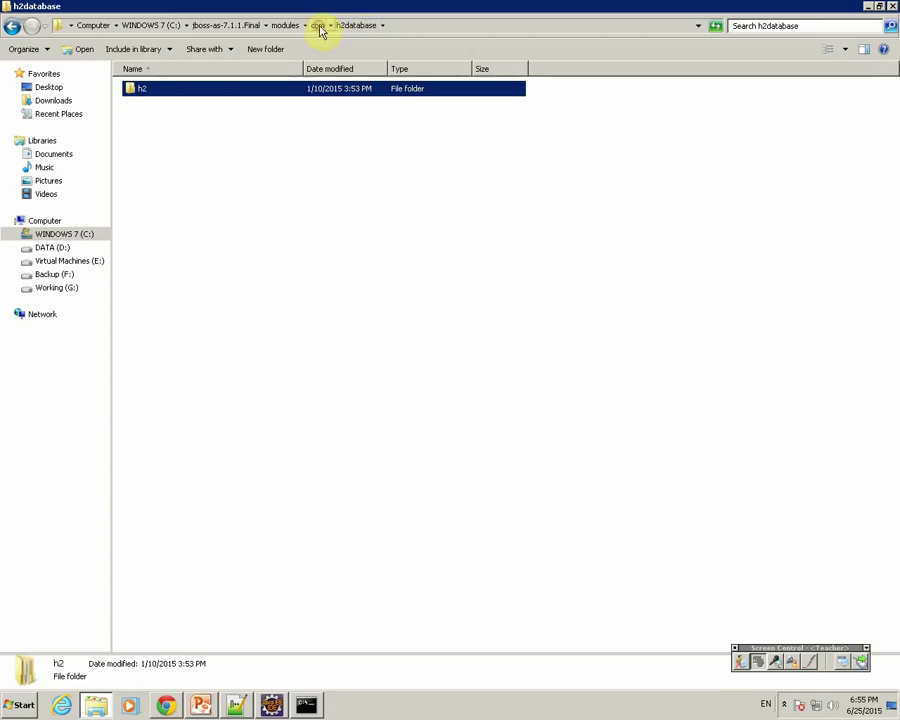
{"action": "left_click", "coordinate": [318, 26]}
{"action": "right_click", "coordinate": [211, 171]}
{"action": "mouse_move", "coordinate": [231, 309]}
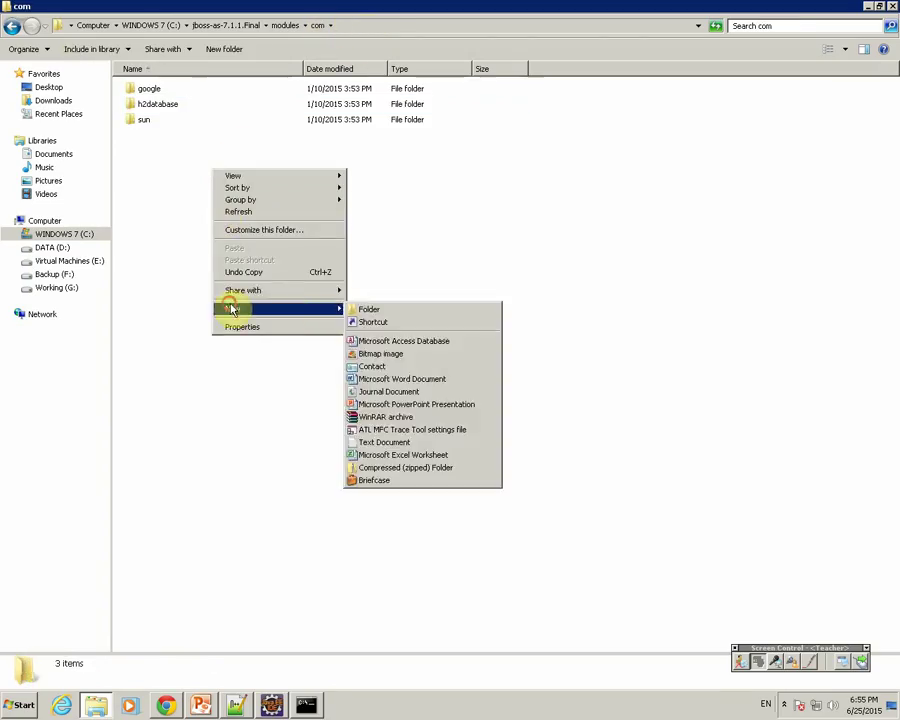
{"action": "left_click", "coordinate": [364, 310]}
{"action": "type", "text": "mysql"}
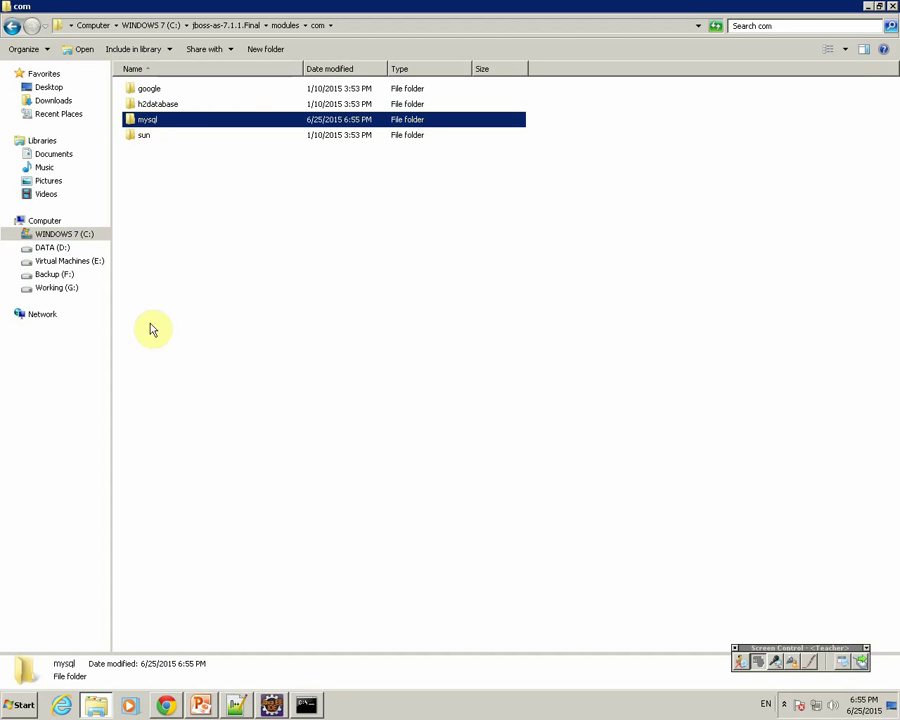
Step: Check the admin console and server output, then open h2database\h2 and select its main folder
{"action": "left_click", "coordinate": [166, 706]}
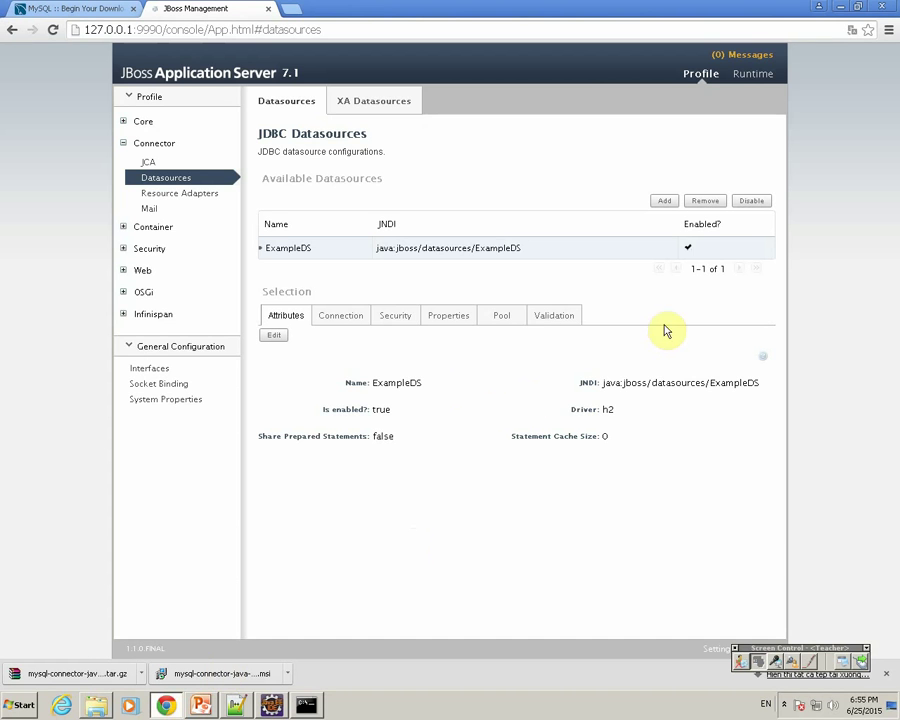
{"action": "left_click", "coordinate": [240, 707]}
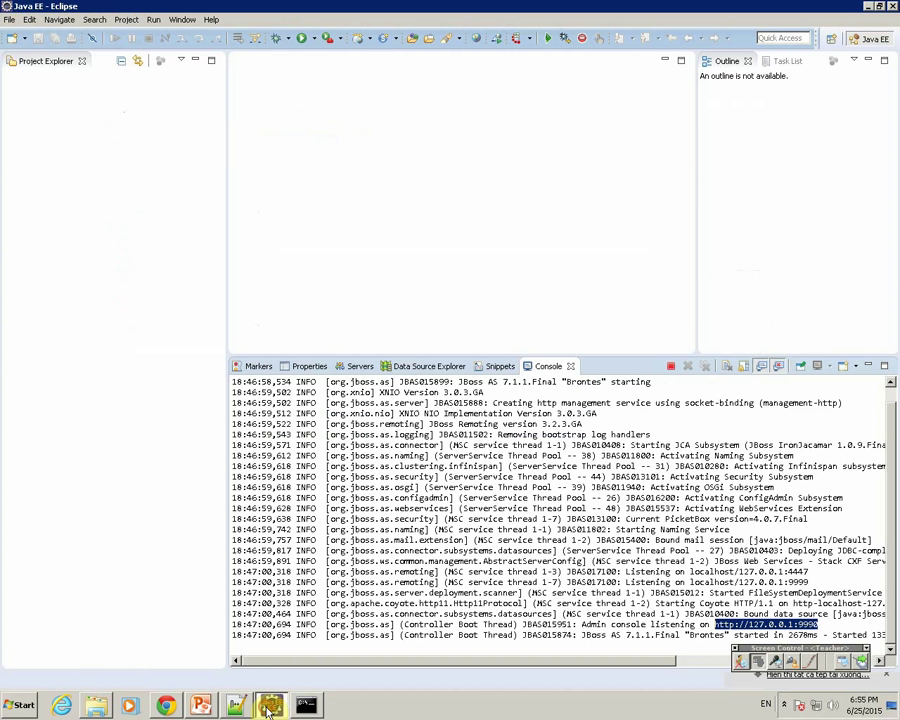
{"action": "left_click", "coordinate": [98, 707]}
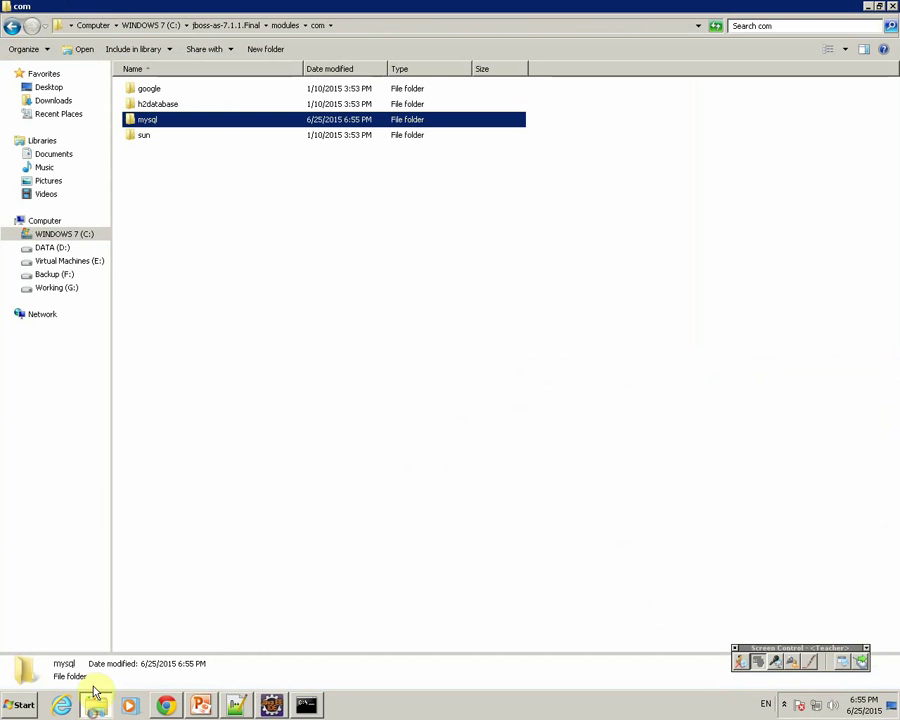
{"action": "double_click", "coordinate": [152, 104]}
{"action": "double_click", "coordinate": [145, 91]}
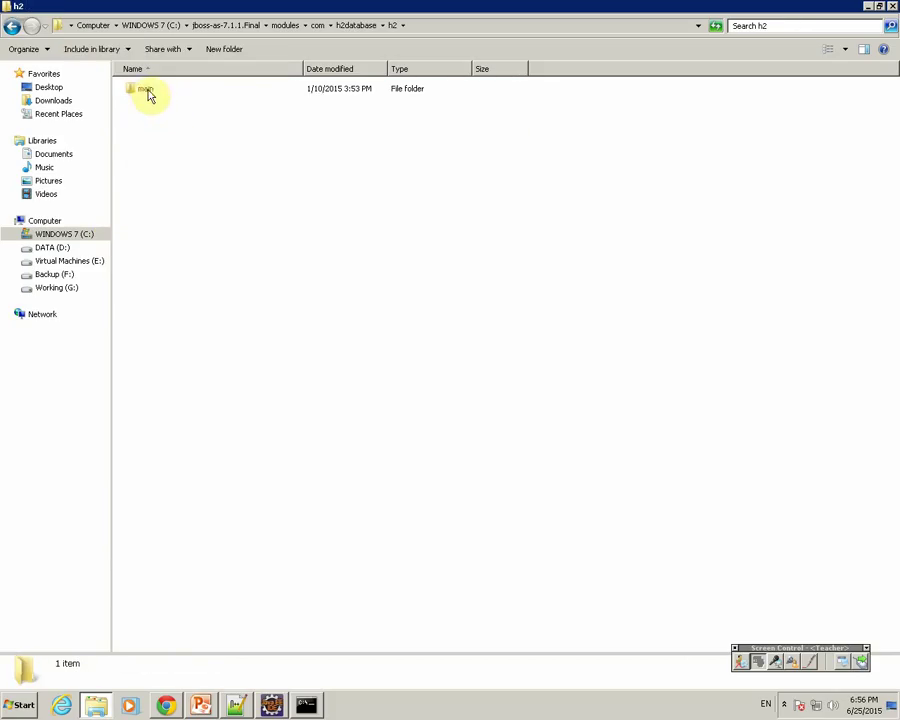
{"action": "left_click", "coordinate": [147, 91]}
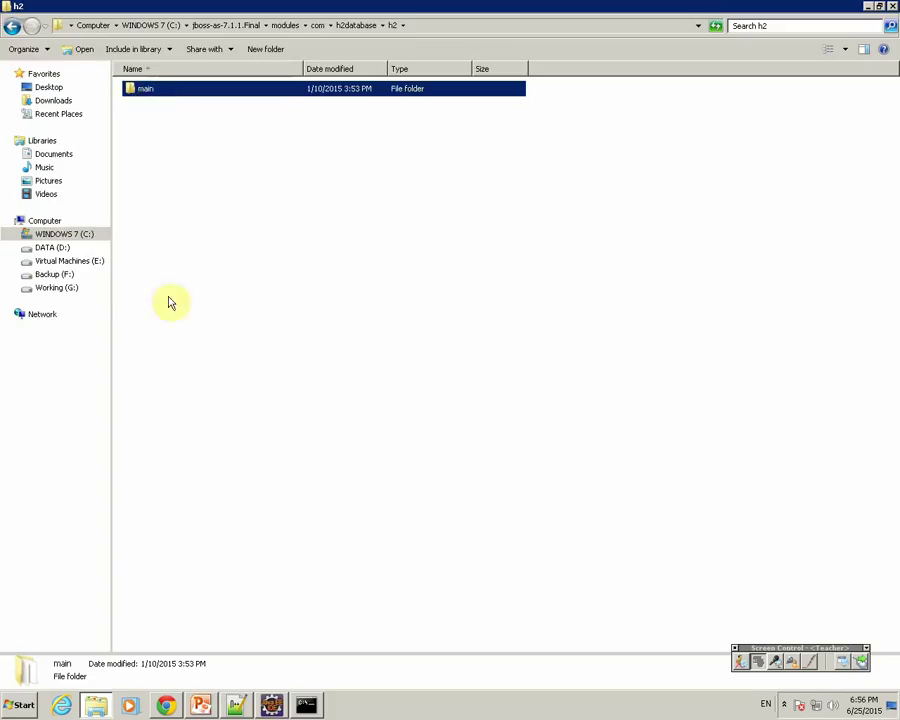
Step: Add note line 4: '+ Tao thu muc mysql trong thu muc JBOSS_'
{"action": "left_click", "coordinate": [236, 705]}
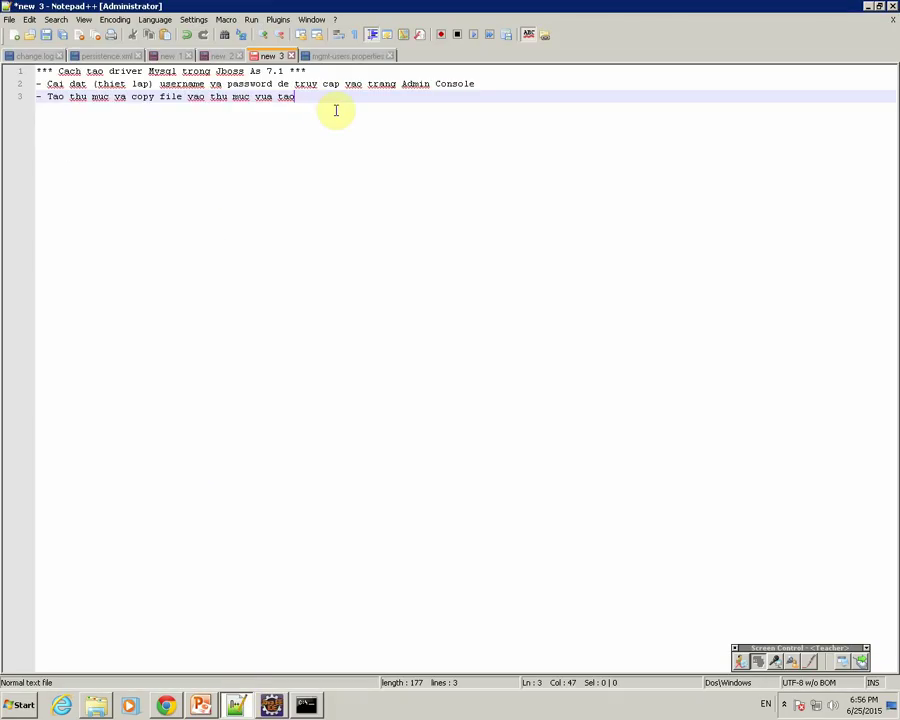
{"action": "key", "text": "Return"}
{"action": "type", "text": "+ "}
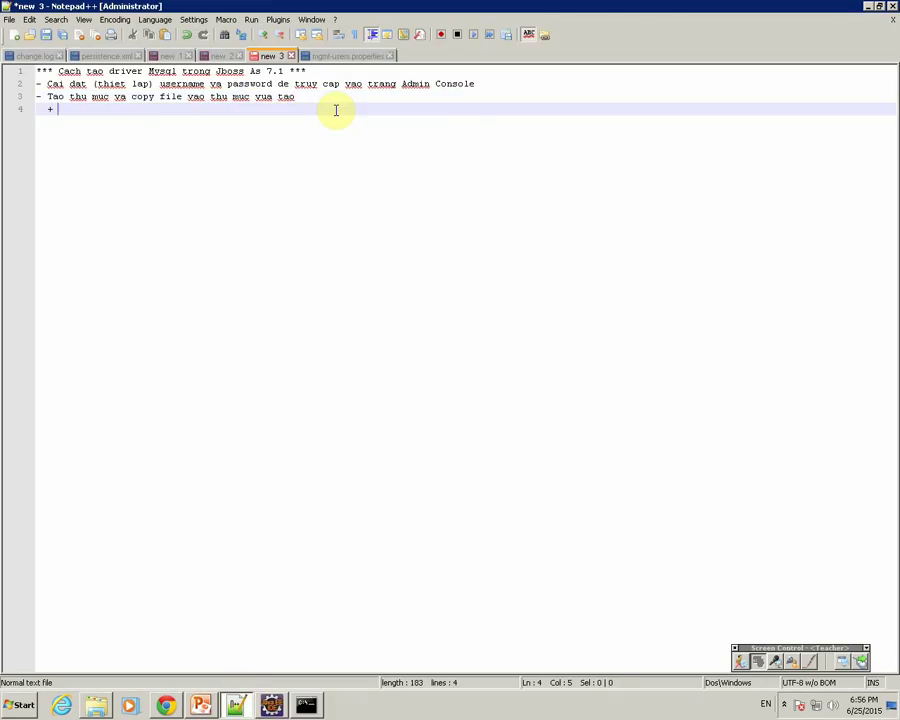
{"action": "type", "text": "Tao thu my"}
{"action": "key", "text": "BackSpace"}
{"action": "type", "text": "uc "}
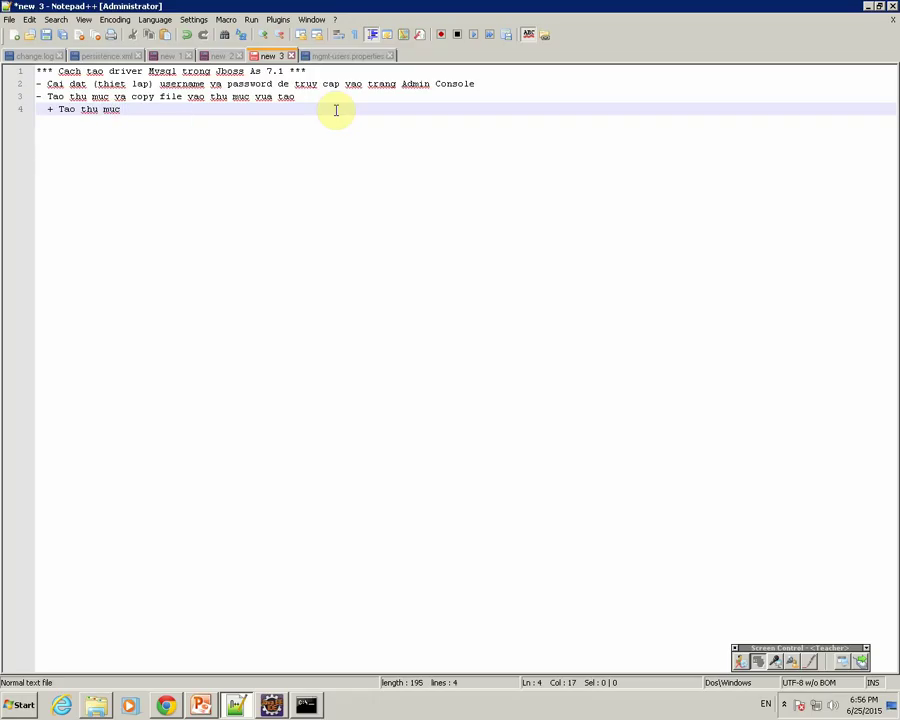
{"action": "type", "text": "mysql tro"}
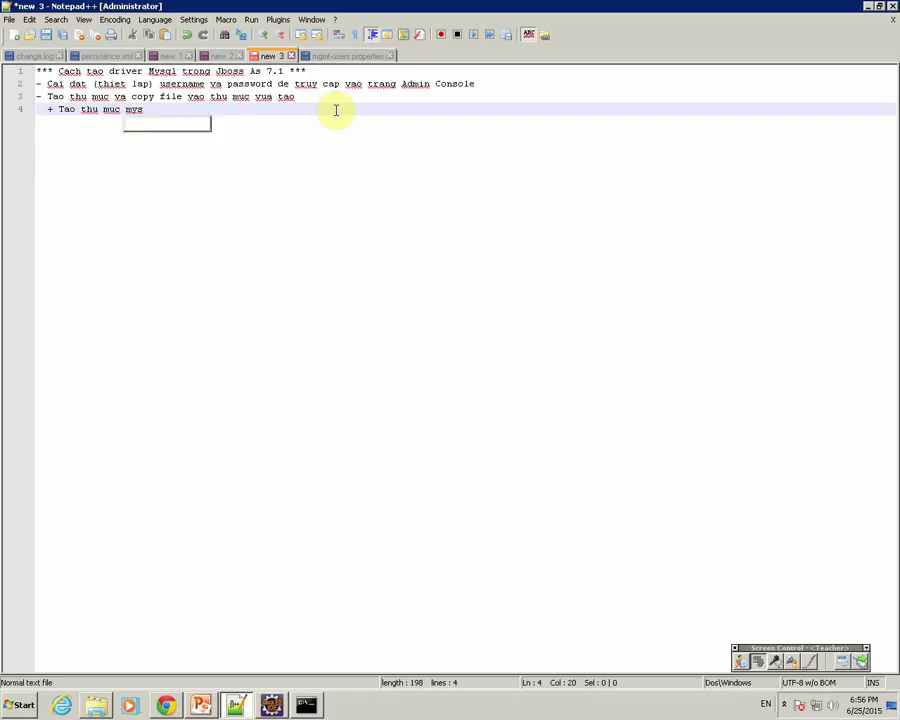
{"action": "type", "text": "ng t"}
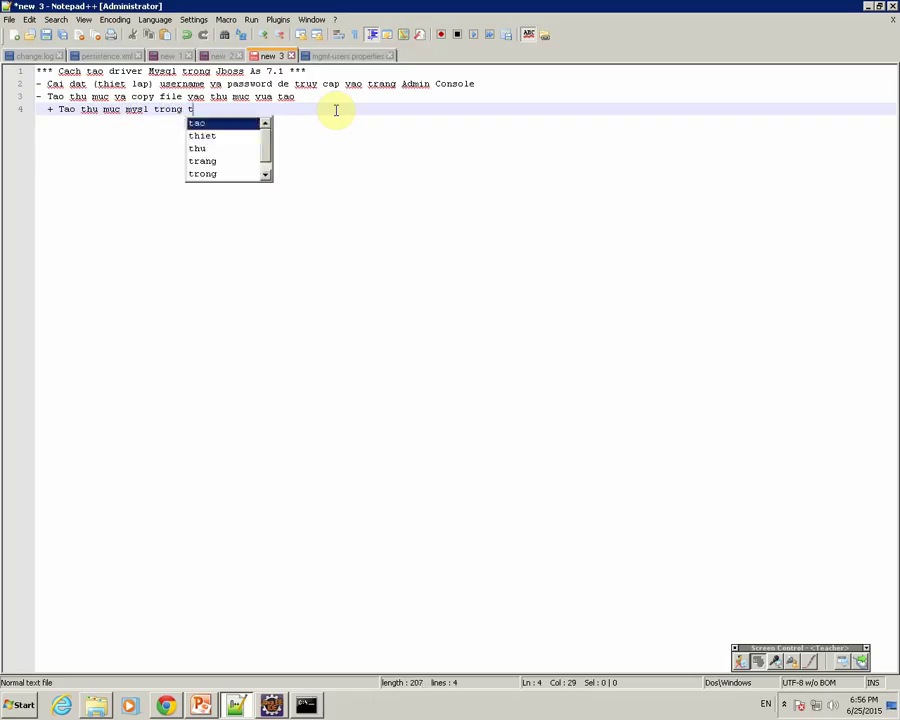
{"action": "type", "text": "hu muc "}
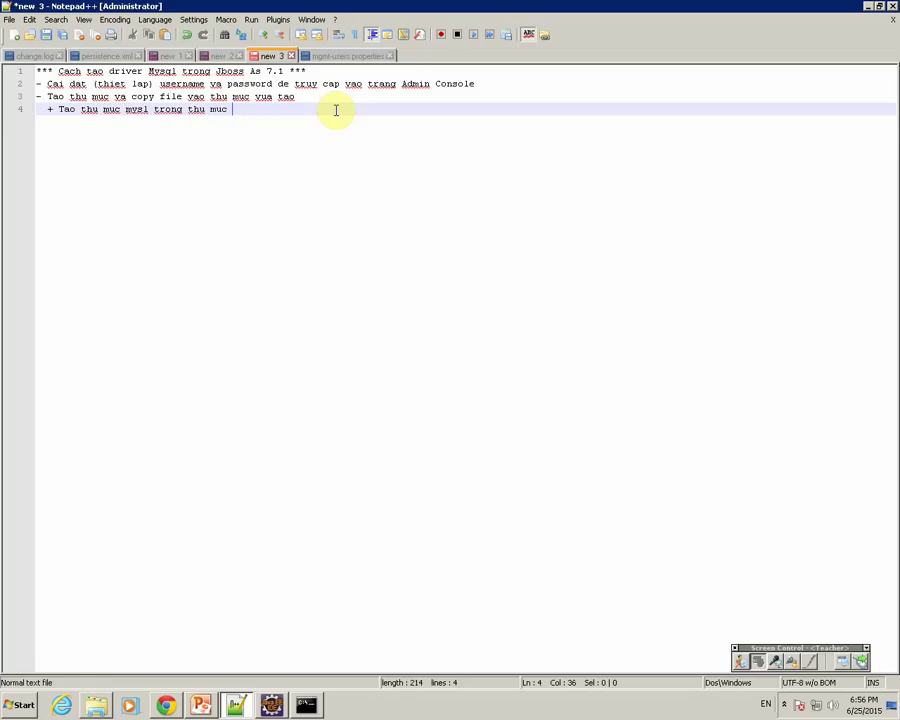
{"action": "type", "text": "J"}
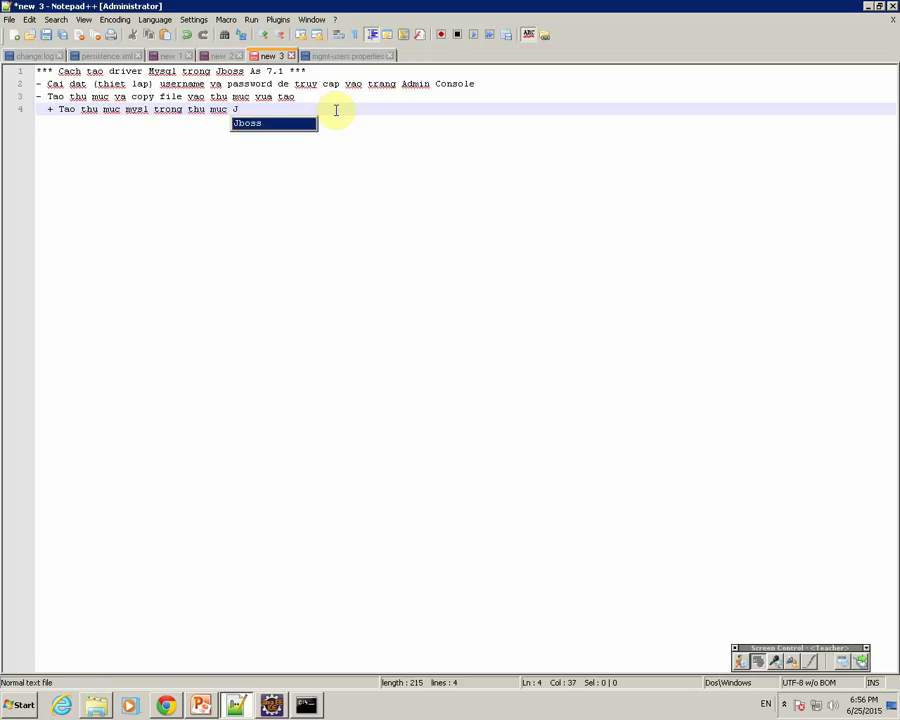
{"action": "type", "text": "BOSS_HOME/"}
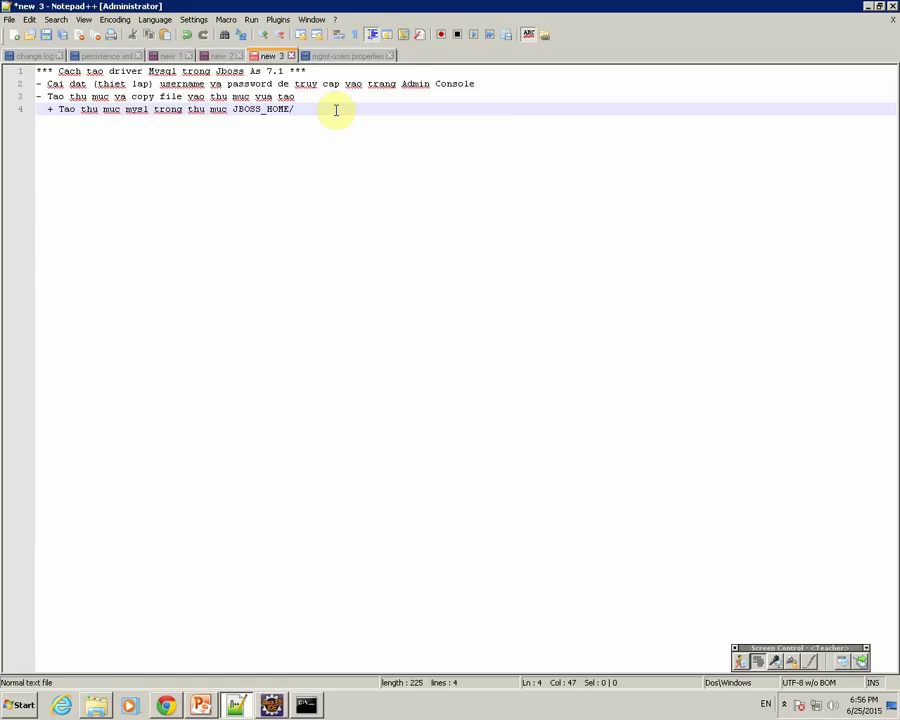
Step: Finish line 4 with 'com' and add line 5 about creating a module folder inside mysql
{"action": "left_click", "coordinate": [97, 705]}
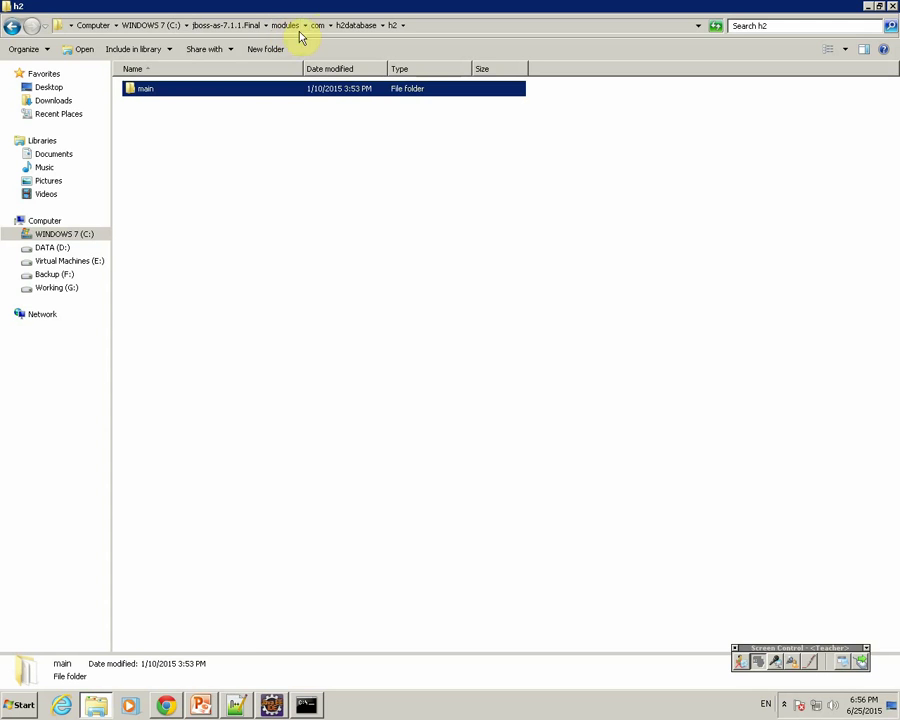
{"action": "left_click", "coordinate": [271, 705]}
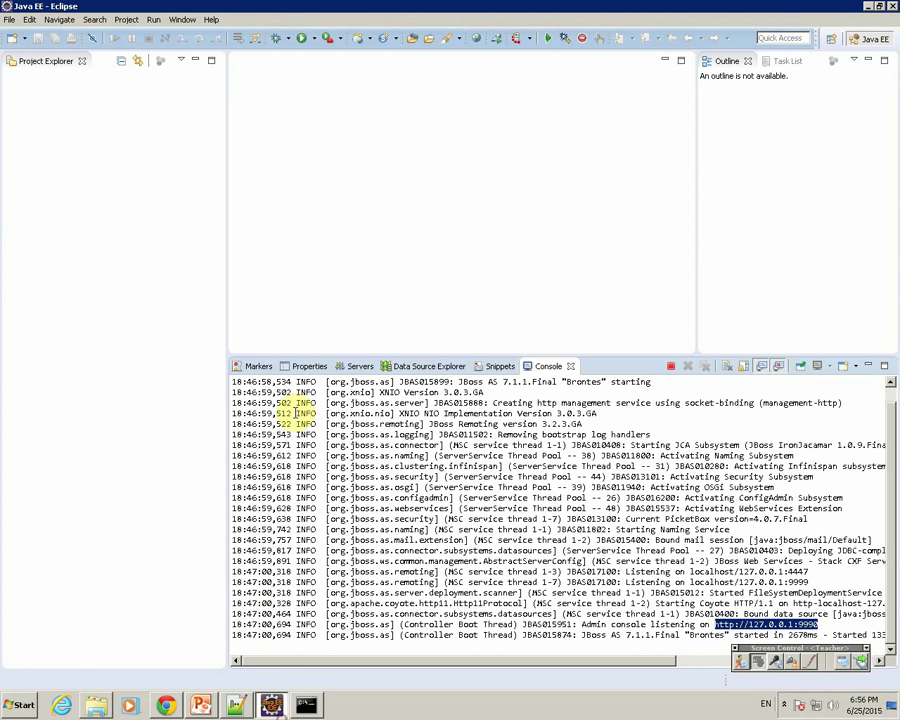
{"action": "left_click", "coordinate": [236, 705]}
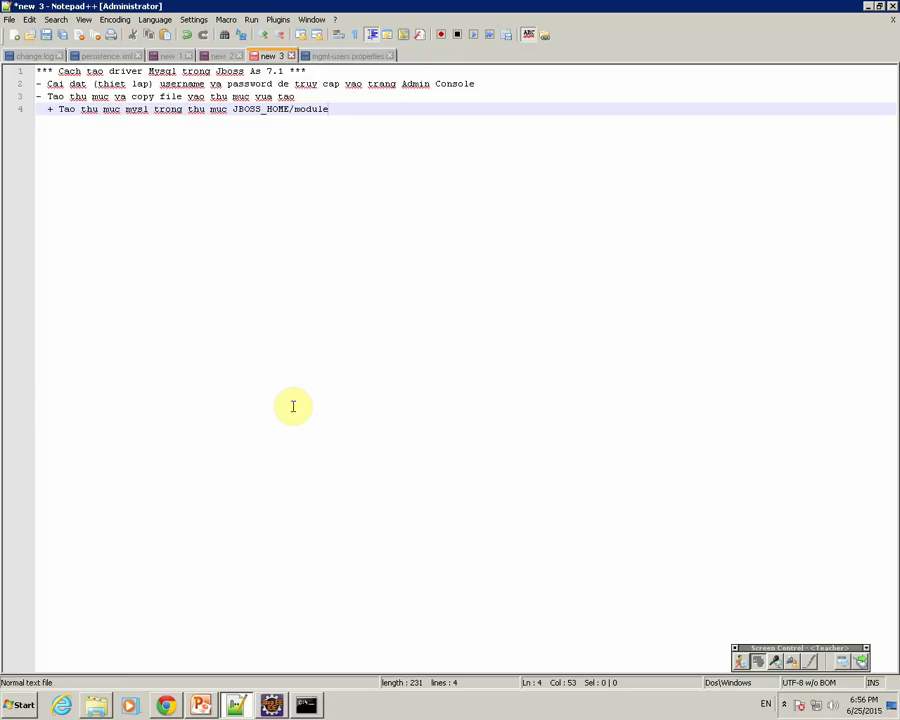
{"action": "type", "text": "com"}
{"action": "key", "text": "Return"}
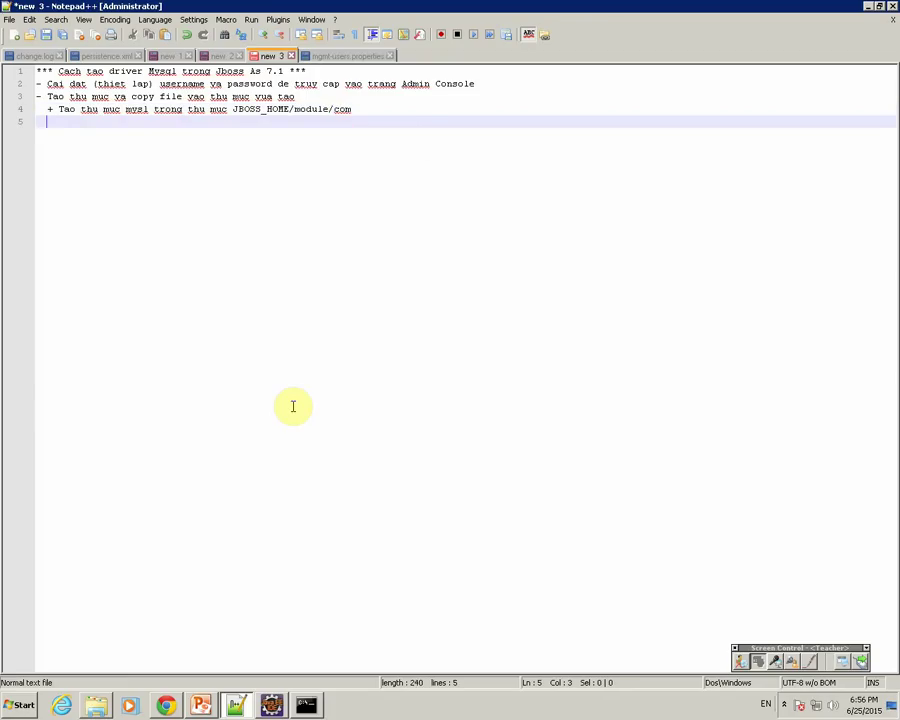
{"action": "type", "text": "+ Tao thu"}
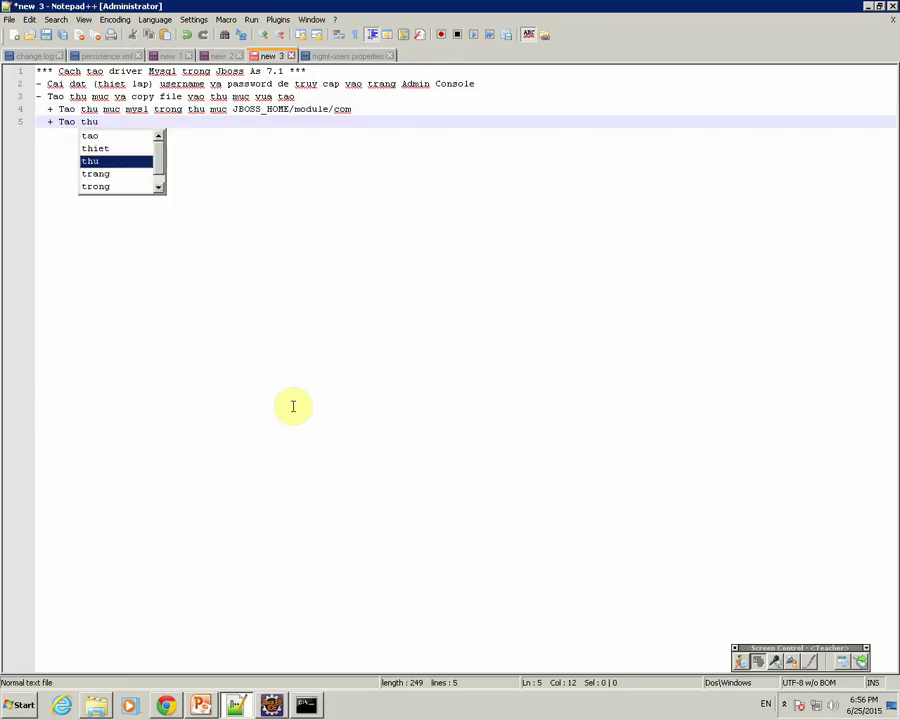
{"action": "type", "text": " muc modul"}
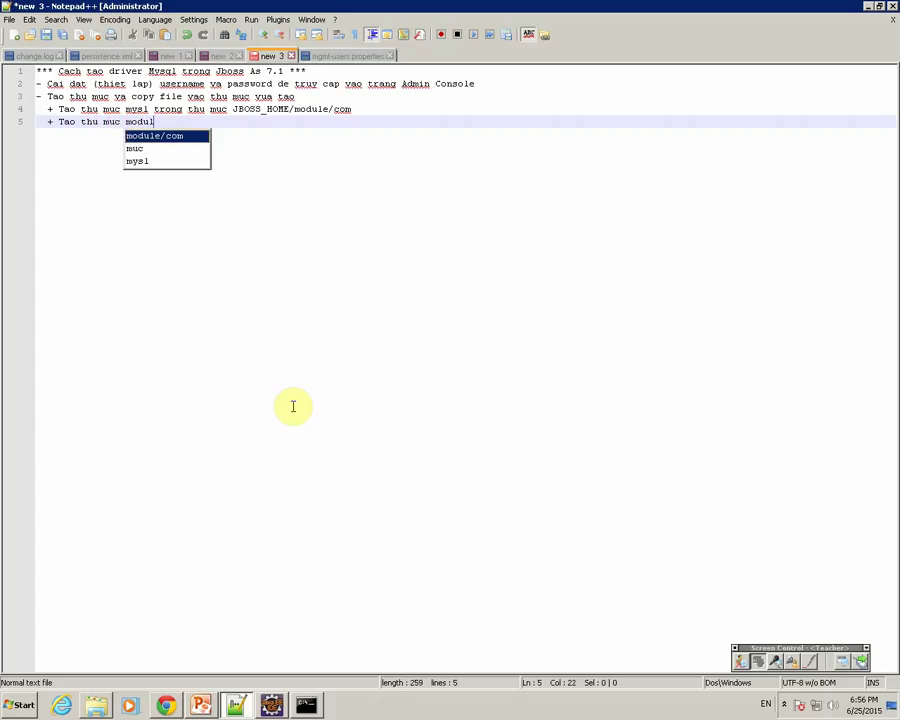
{"action": "type", "text": "e trong thu"}
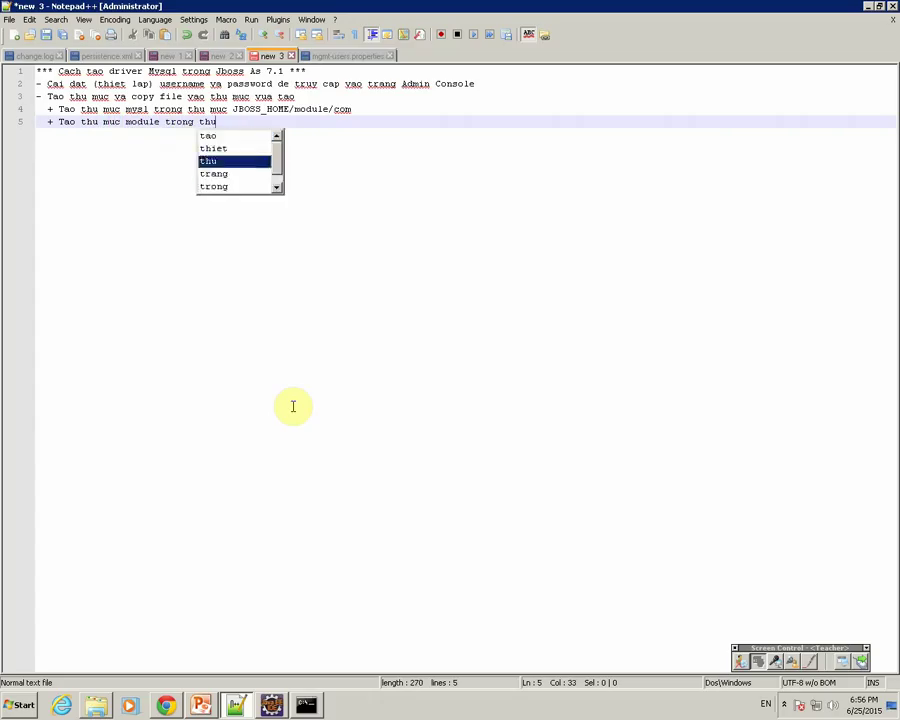
{"action": "type", "text": " mu "}
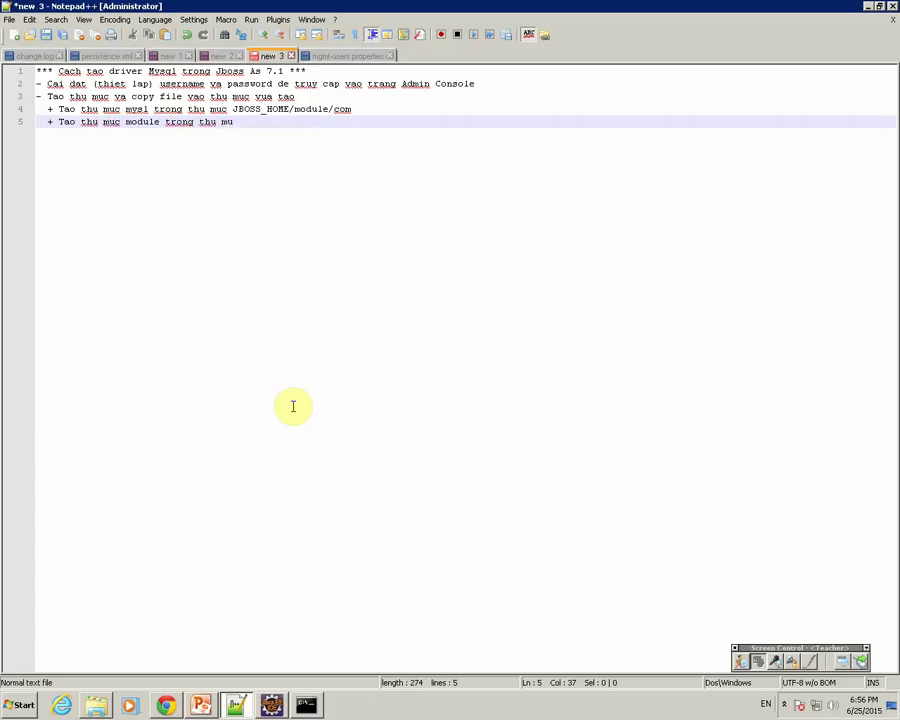
{"action": "type", "text": "ms"}
{"action": "type", "text": "ysql"}
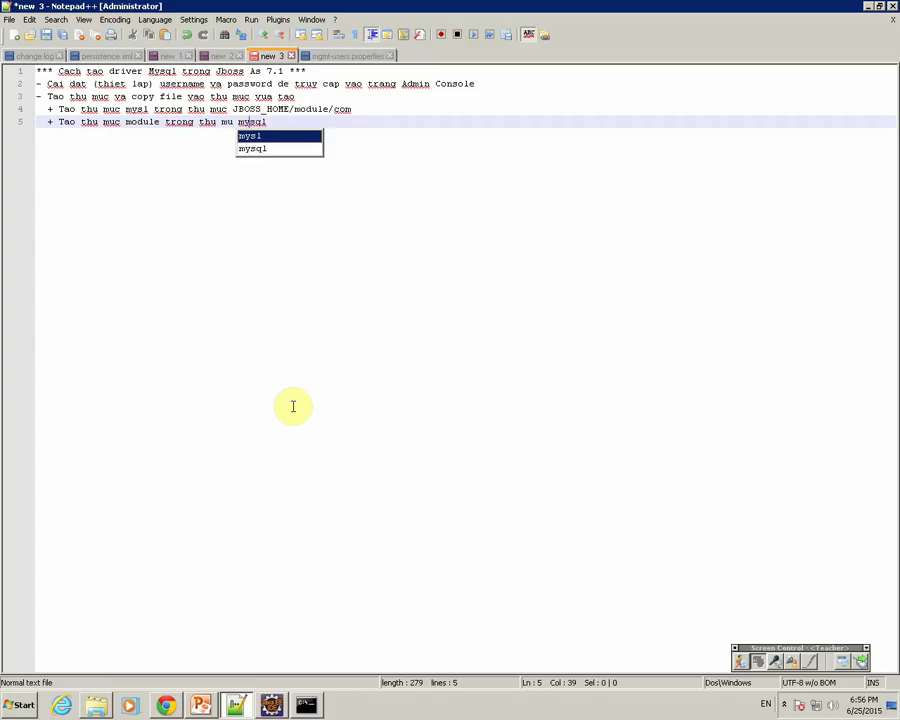
Step: Create a folder named main inside modules\com\mysql
{"action": "left_click", "coordinate": [96, 706]}
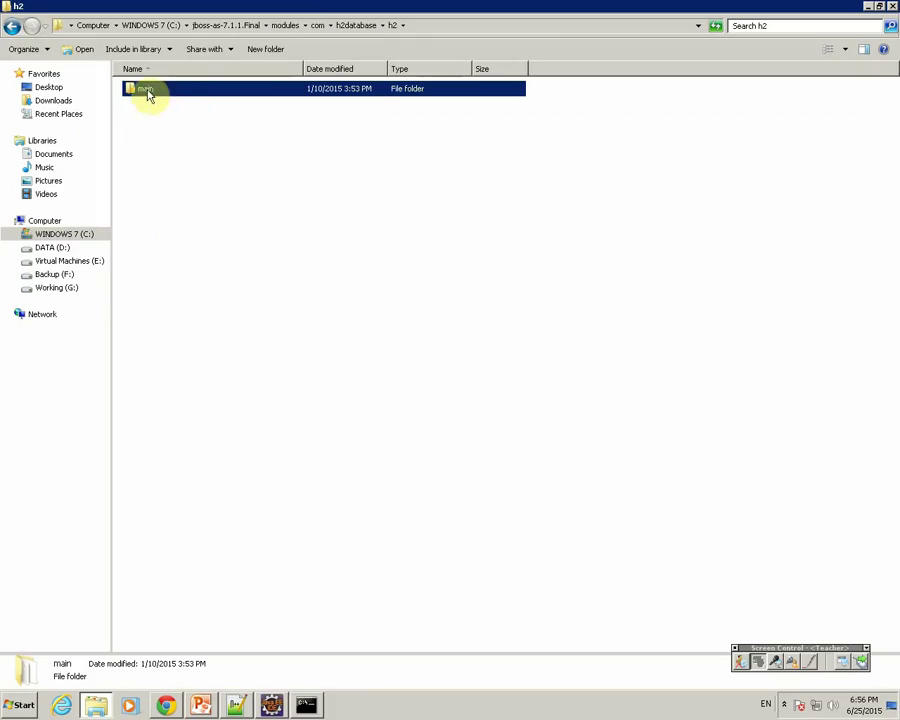
{"action": "left_click", "coordinate": [314, 26]}
{"action": "double_click", "coordinate": [148, 120]}
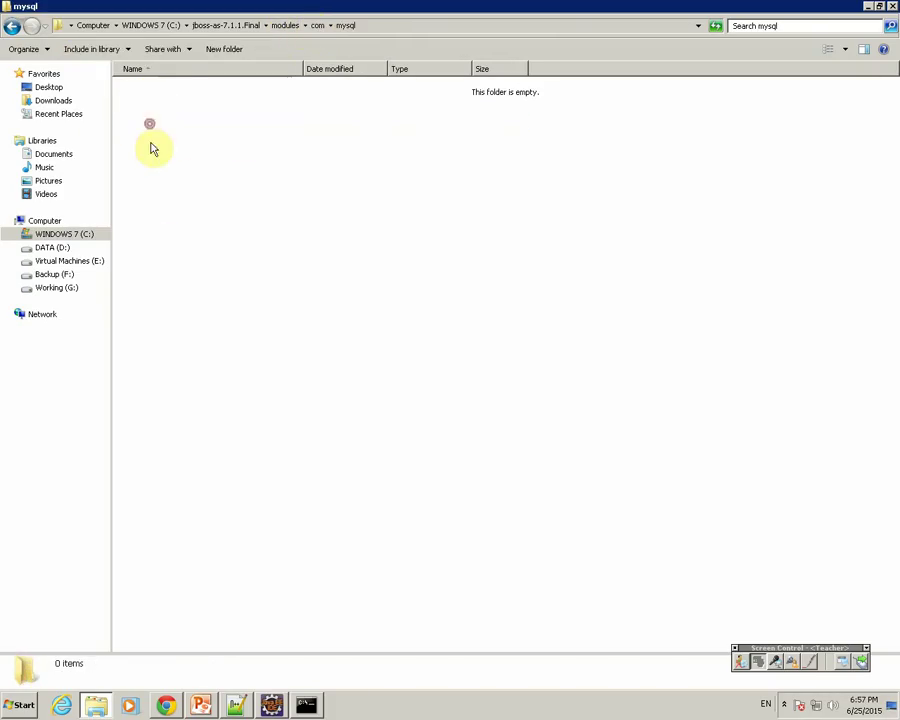
{"action": "right_click", "coordinate": [149, 111]}
{"action": "mouse_move", "coordinate": [201, 255]}
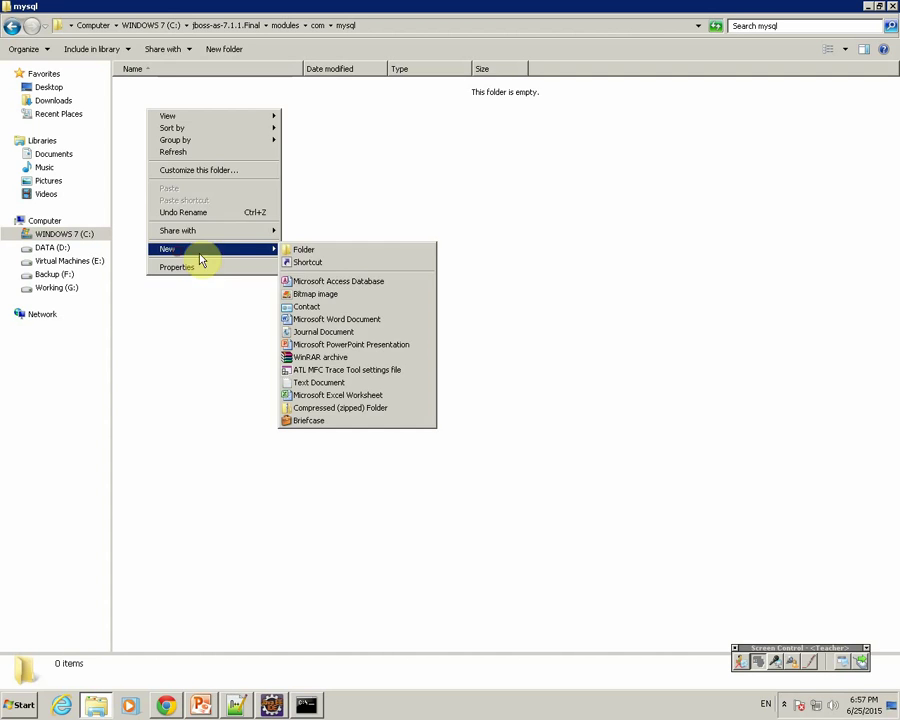
{"action": "left_click", "coordinate": [306, 251]}
{"action": "type", "text": "main"}
{"action": "key", "text": "Return"}
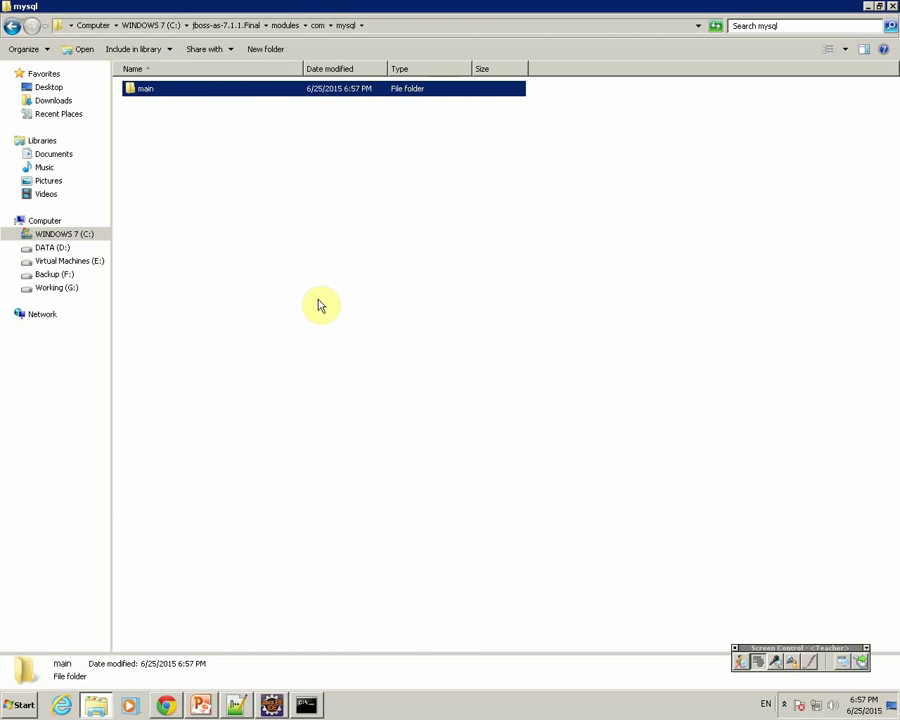
Step: Open modules\com\h2database\h2\main and inspect the h2-1.3.161 jar and module XML file
{"action": "left_click", "coordinate": [287, 27]}
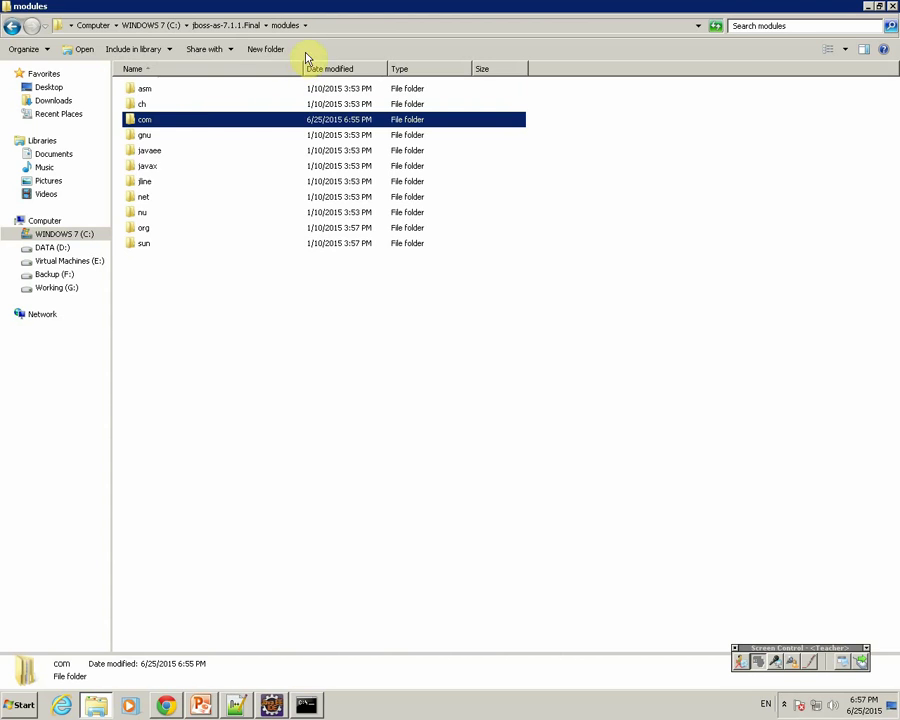
{"action": "double_click", "coordinate": [170, 118]}
{"action": "double_click", "coordinate": [168, 104]}
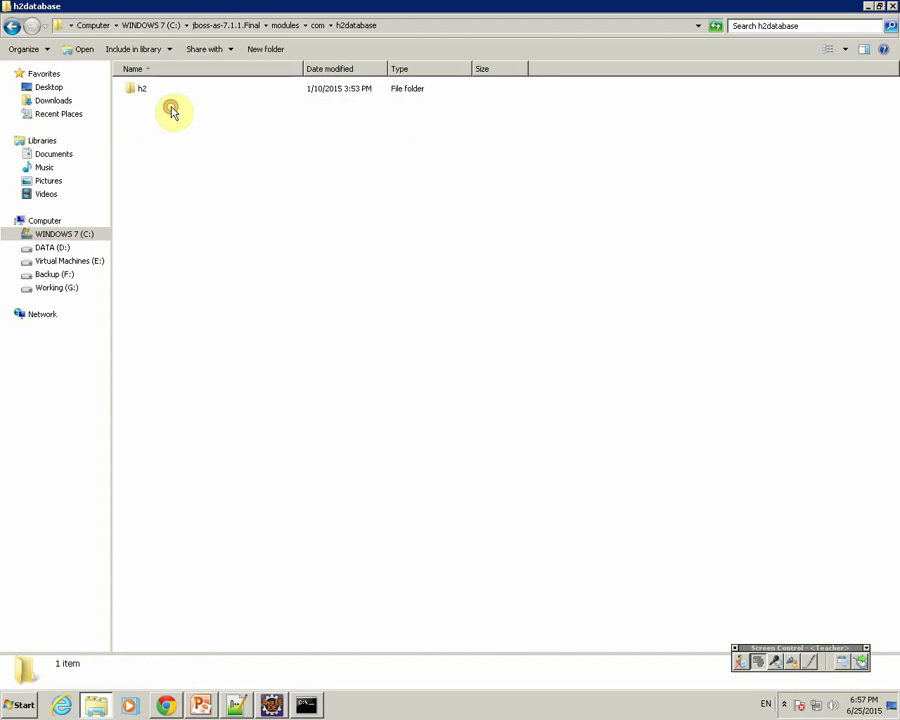
{"action": "double_click", "coordinate": [146, 89]}
{"action": "double_click", "coordinate": [145, 89]}
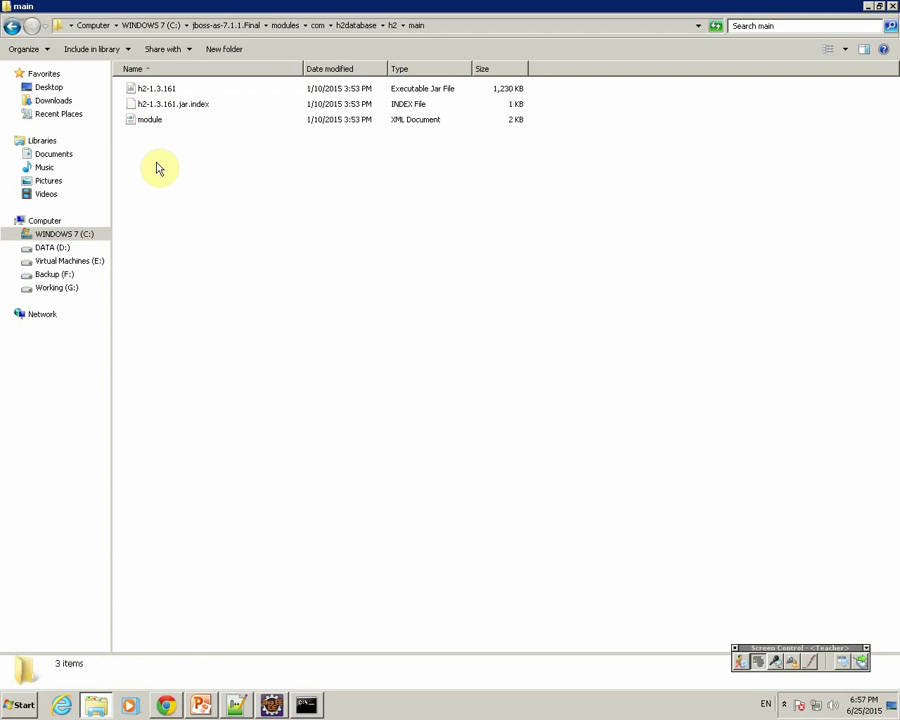
{"action": "left_click_drag", "start_coordinate": [158, 166], "coordinate": [145, 87]}
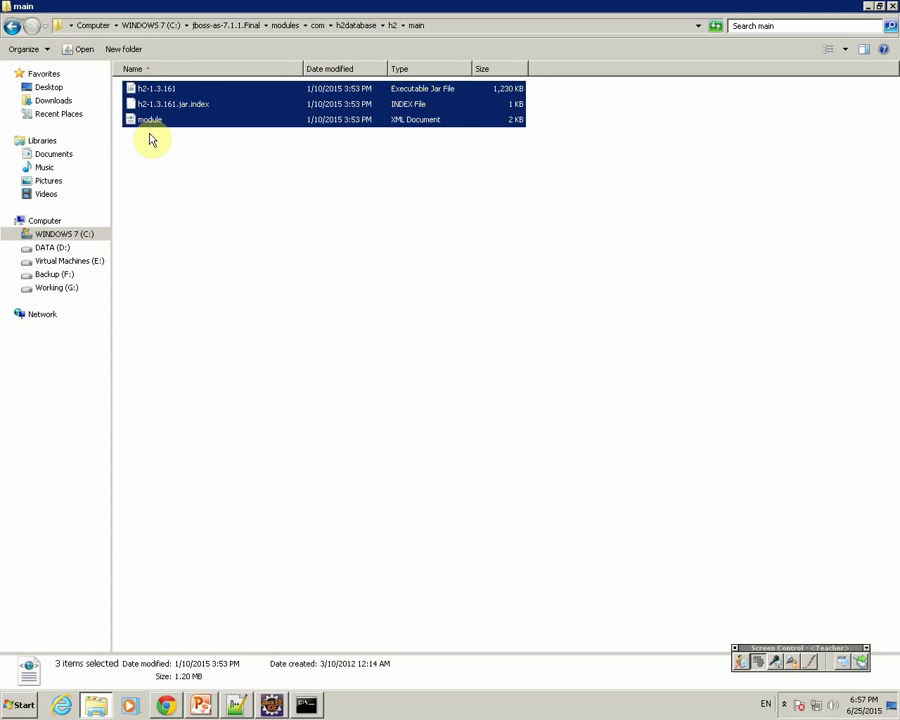
{"action": "left_click", "coordinate": [157, 93]}
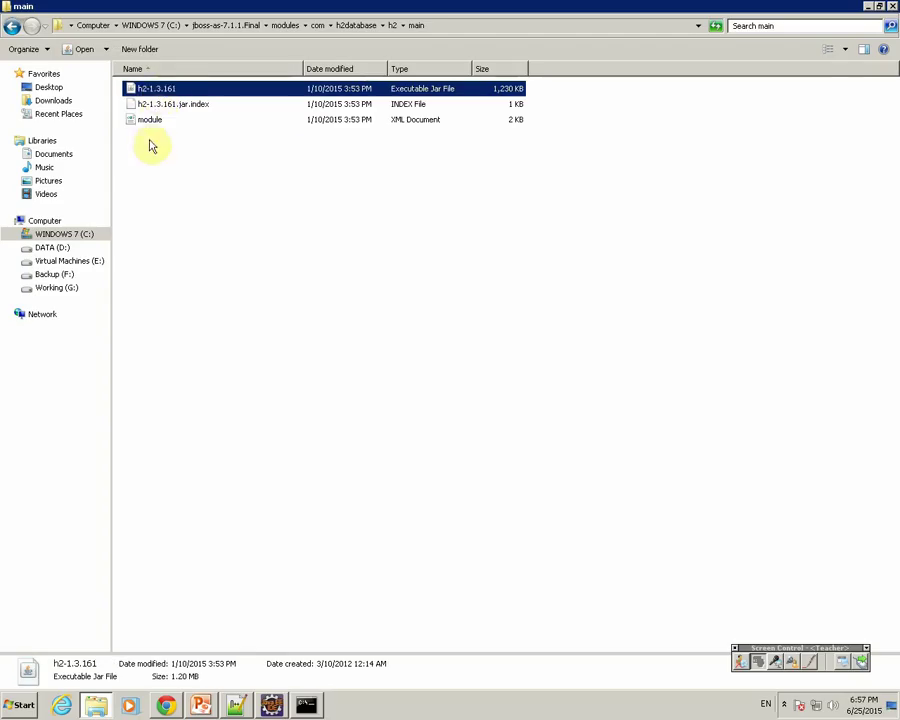
{"action": "left_click", "coordinate": [149, 124]}
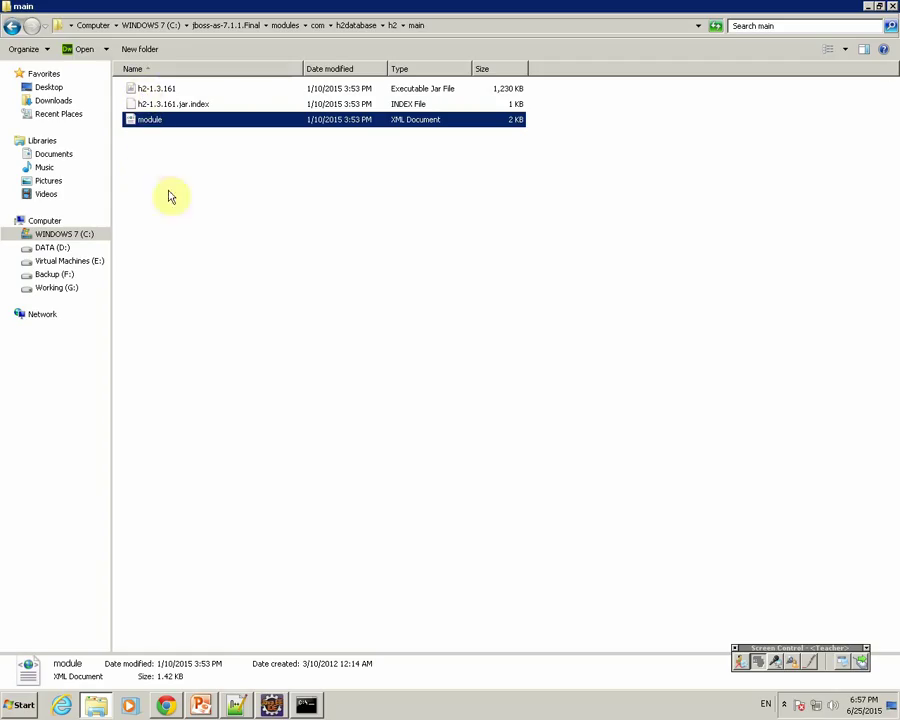
{"action": "left_click", "coordinate": [234, 708]}
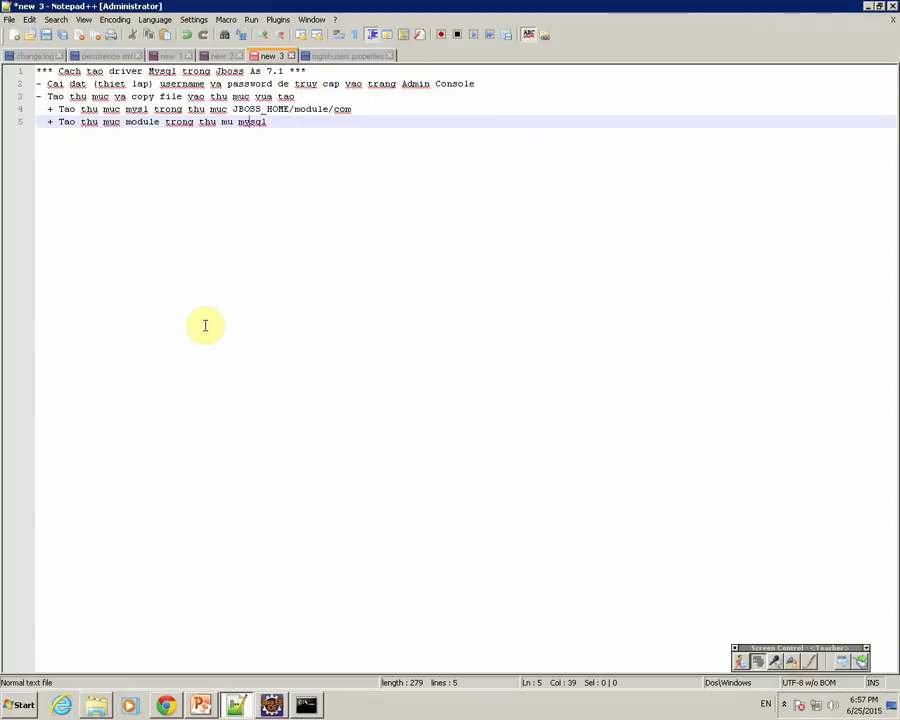
Step: Add note line 6 about copying the MySQL driver jar into the module folder
{"action": "key", "text": "Return"}
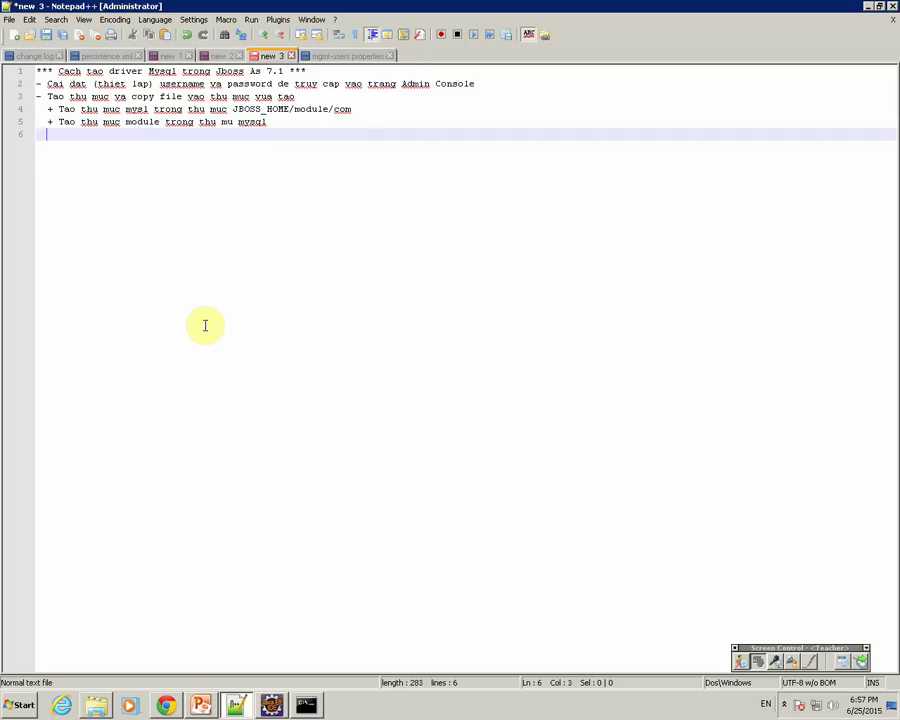
{"action": "type", "text": "+ cop"}
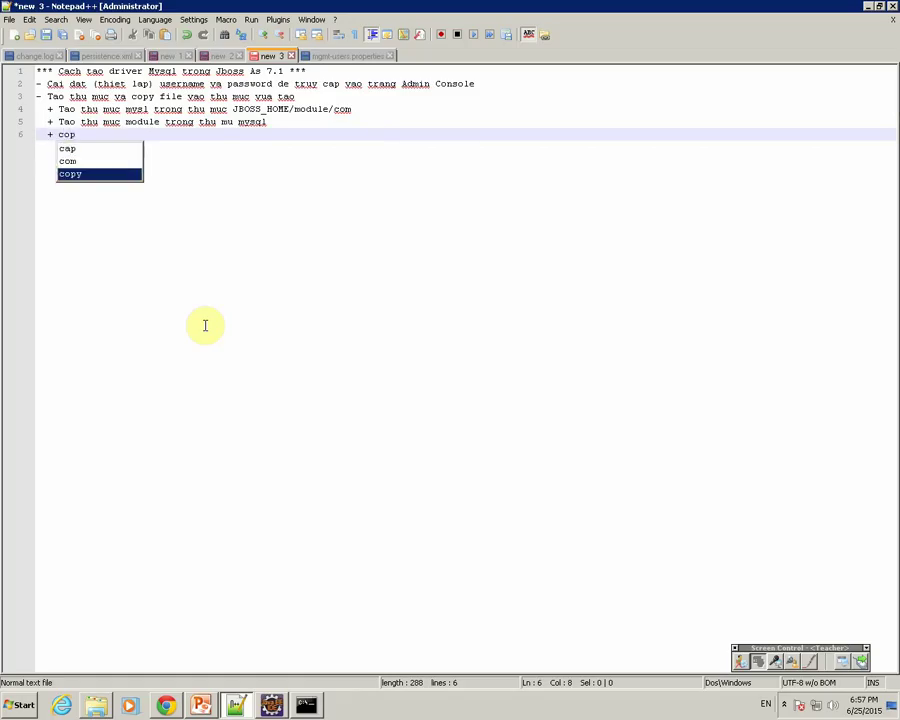
{"action": "type", "text": "y msy"}
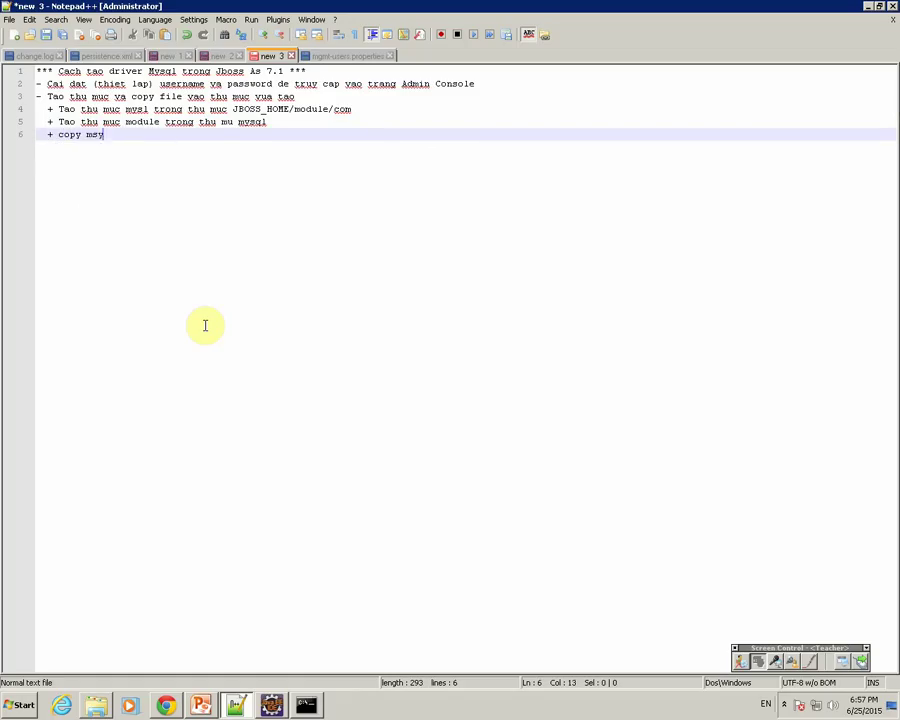
{"action": "type", "text": "ql dri"}
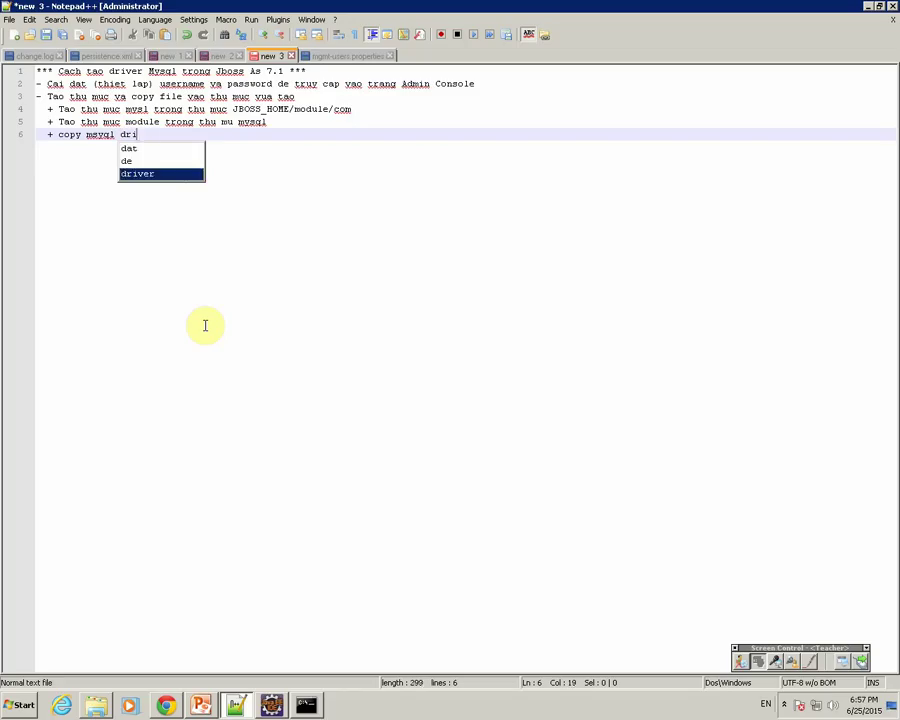
{"action": "type", "text": "ver a"}
{"action": "type", "text": "ar"}
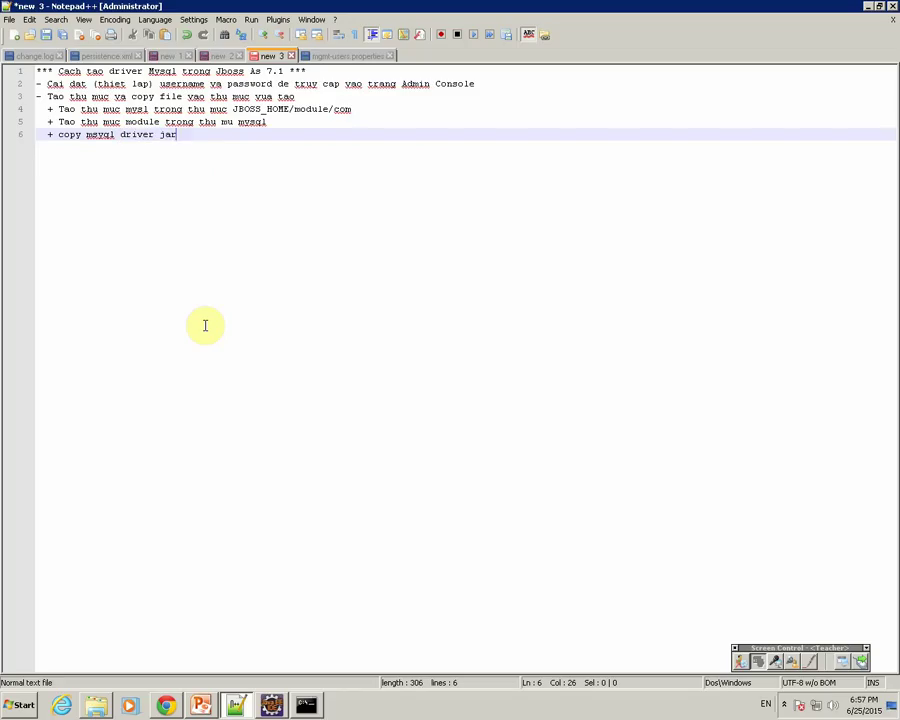
{"action": "type", "text": " va"}
{"action": "type", "text": "o h"}
{"action": "type", "text": "hu muc module"}
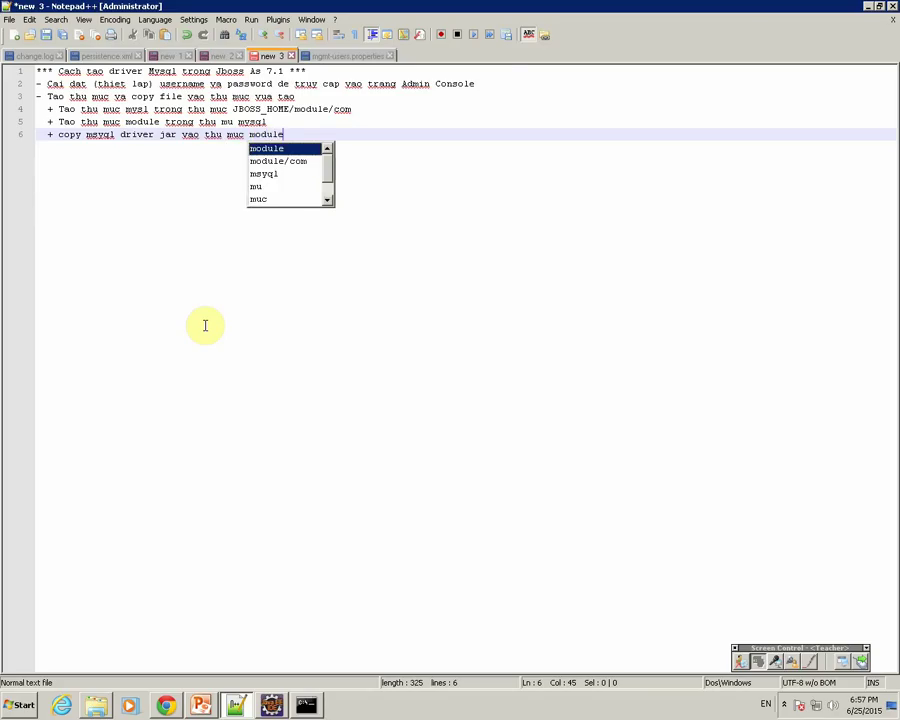
{"action": "left_click", "coordinate": [96, 705]}
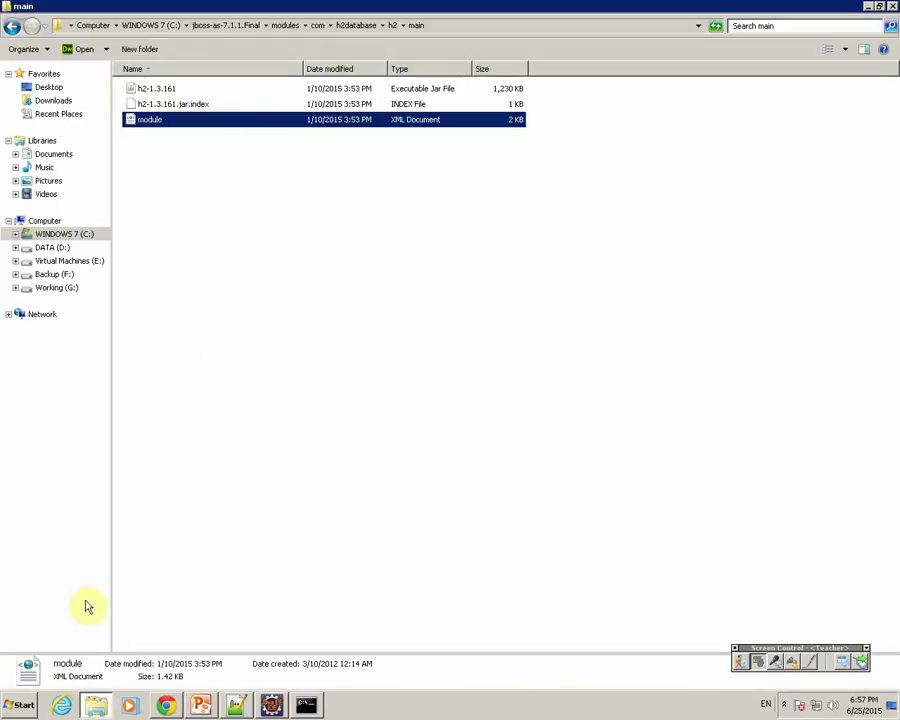
Step: Copy mysql-connector-java-5.0.8-bin jar from Downloads\mysql-connector-java-5.0.8
{"action": "key", "text": "super+r"}
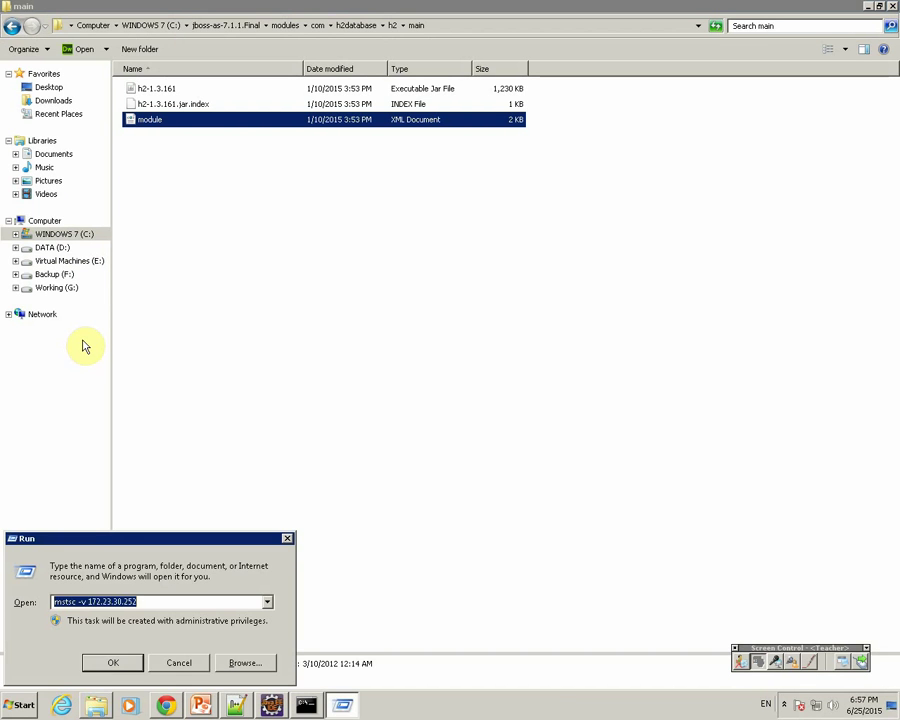
{"action": "key", "text": "super+e"}
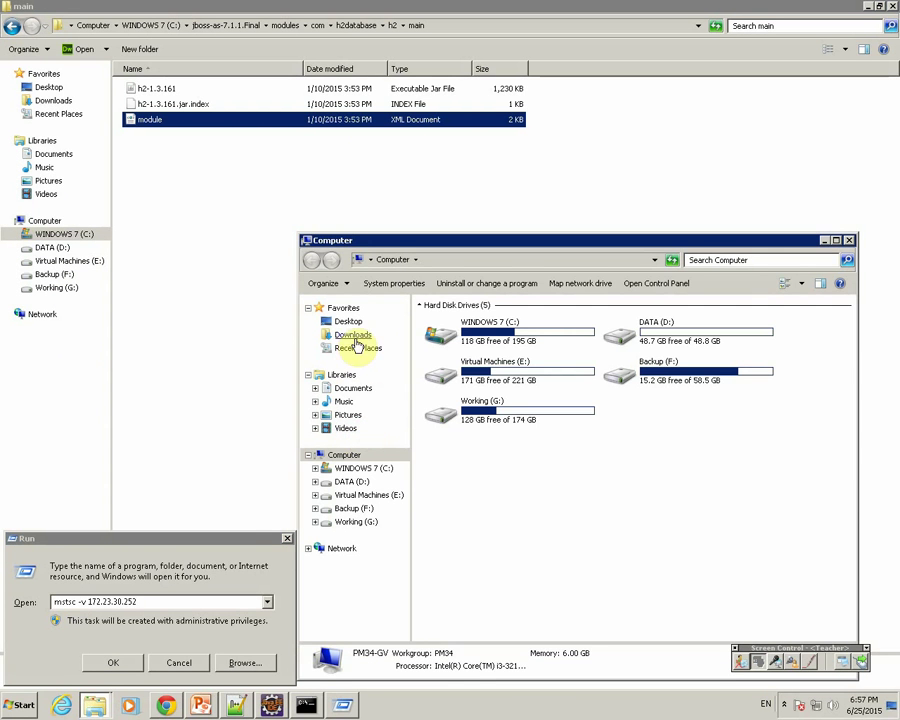
{"action": "left_click", "coordinate": [353, 335]}
{"action": "left_click", "coordinate": [288, 538]}
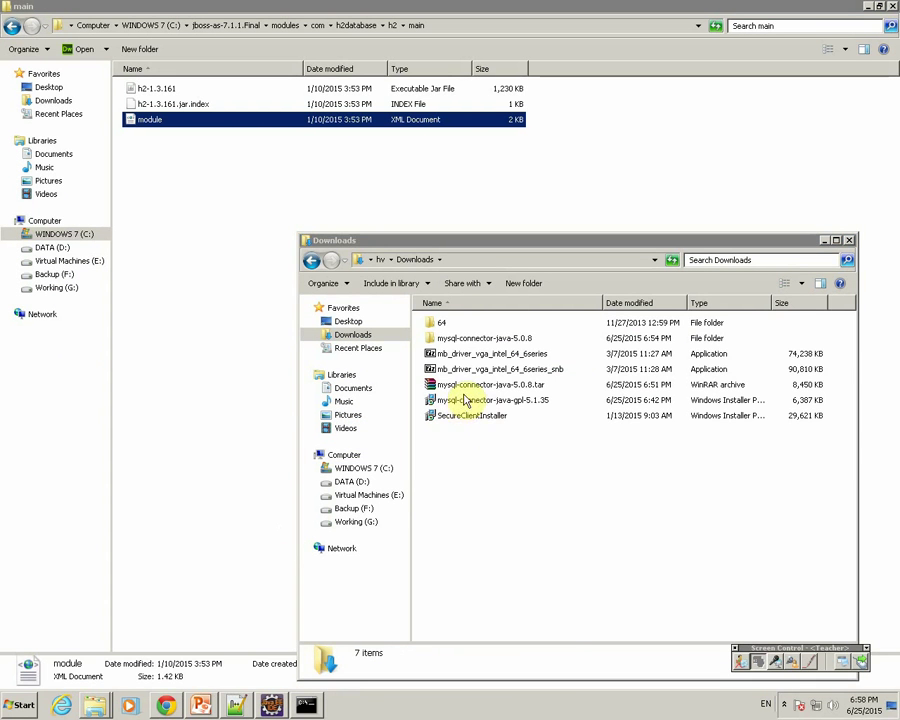
{"action": "double_click", "coordinate": [468, 339]}
{"action": "left_click", "coordinate": [492, 432]}
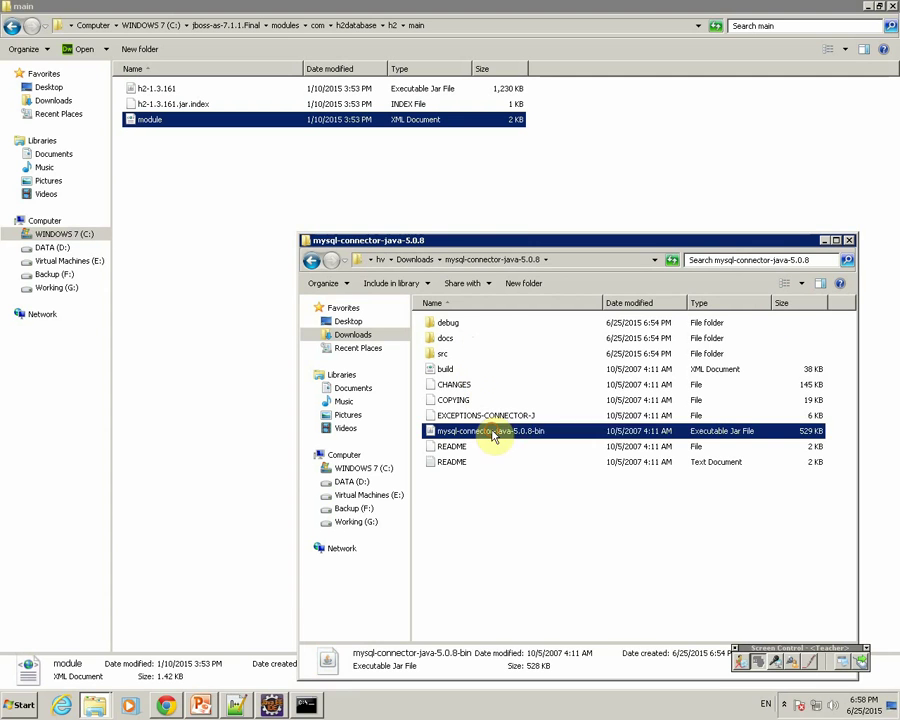
{"action": "right_click", "coordinate": [492, 432]}
{"action": "left_click", "coordinate": [540, 577]}
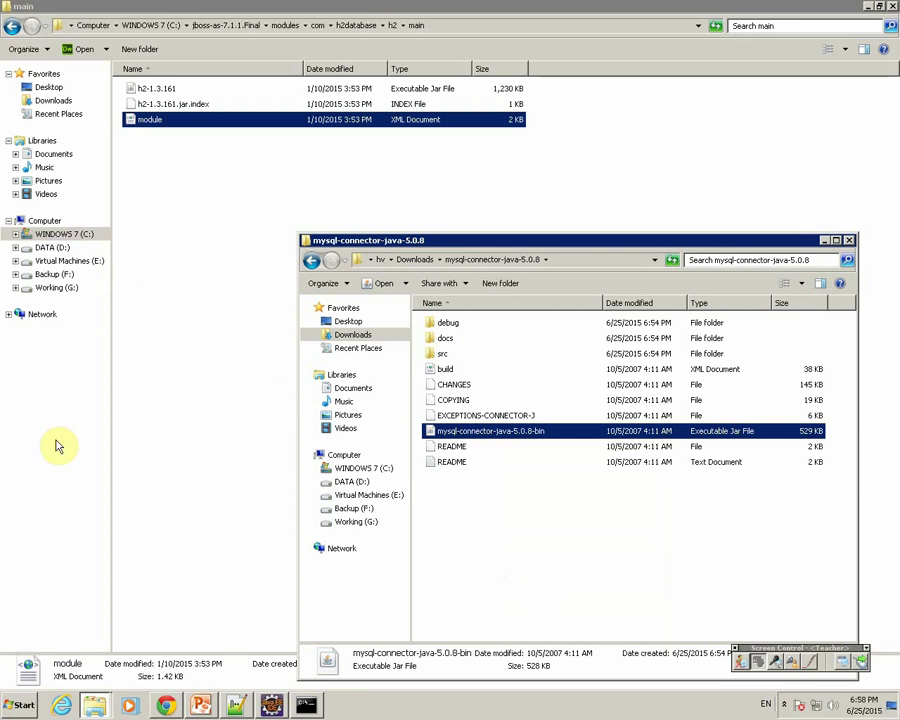
Step: Paste the driver jar into the modules\com\mysql\main folder
{"action": "left_click", "coordinate": [68, 665]}
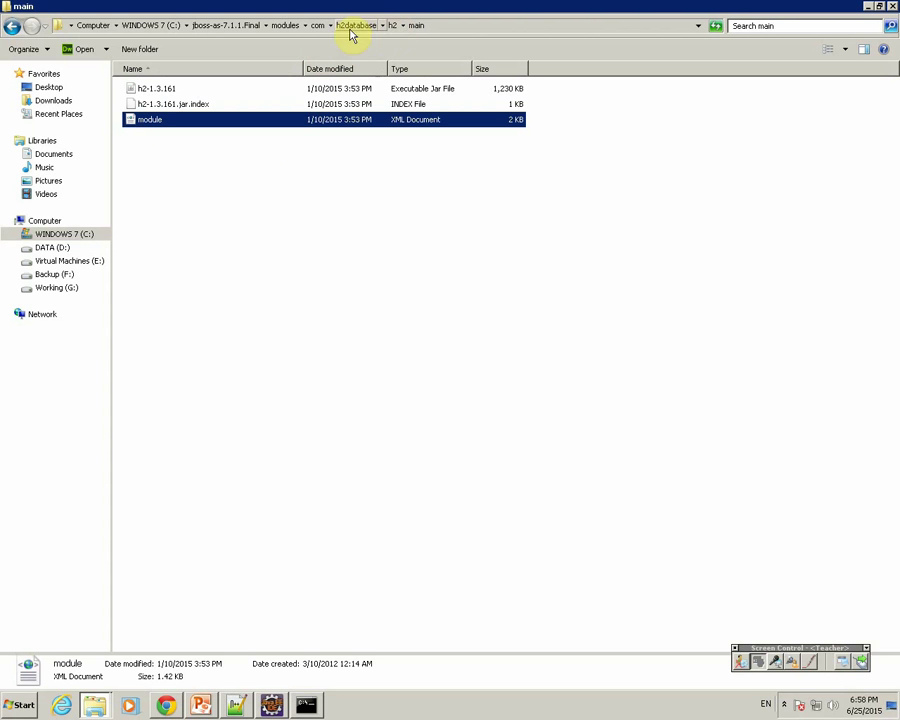
{"action": "left_click", "coordinate": [318, 25]}
{"action": "left_click", "coordinate": [146, 136]}
{"action": "double_click", "coordinate": [146, 120]}
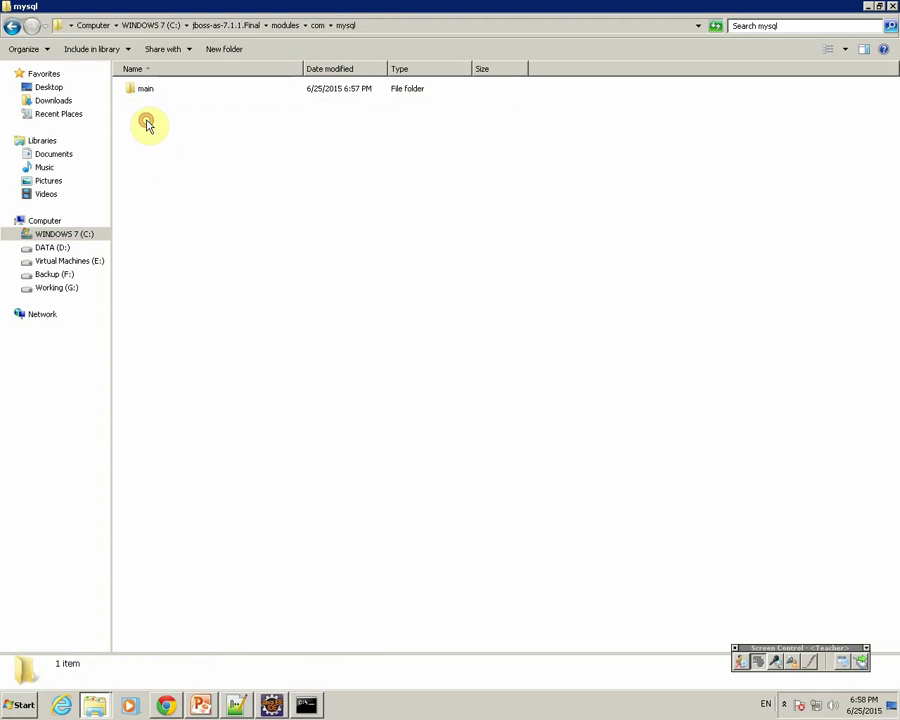
{"action": "double_click", "coordinate": [138, 90]}
{"action": "right_click", "coordinate": [156, 155]}
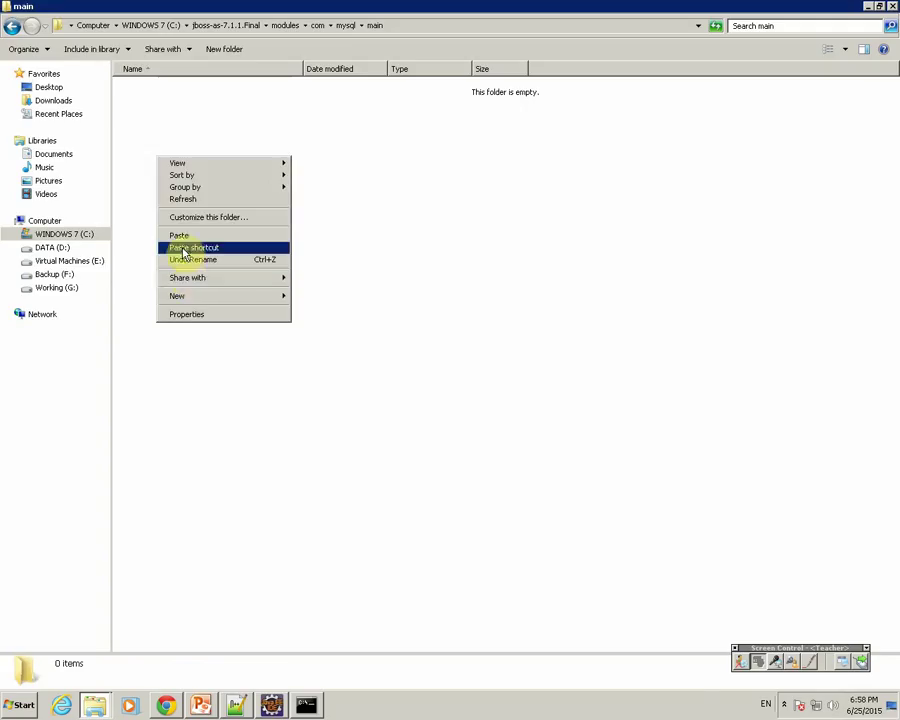
{"action": "left_click", "coordinate": [178, 243]}
Step: Change line 6 to end with 'main' and add line 7 about creating module.xml in main
{"action": "key", "text": "alt+Tab"}
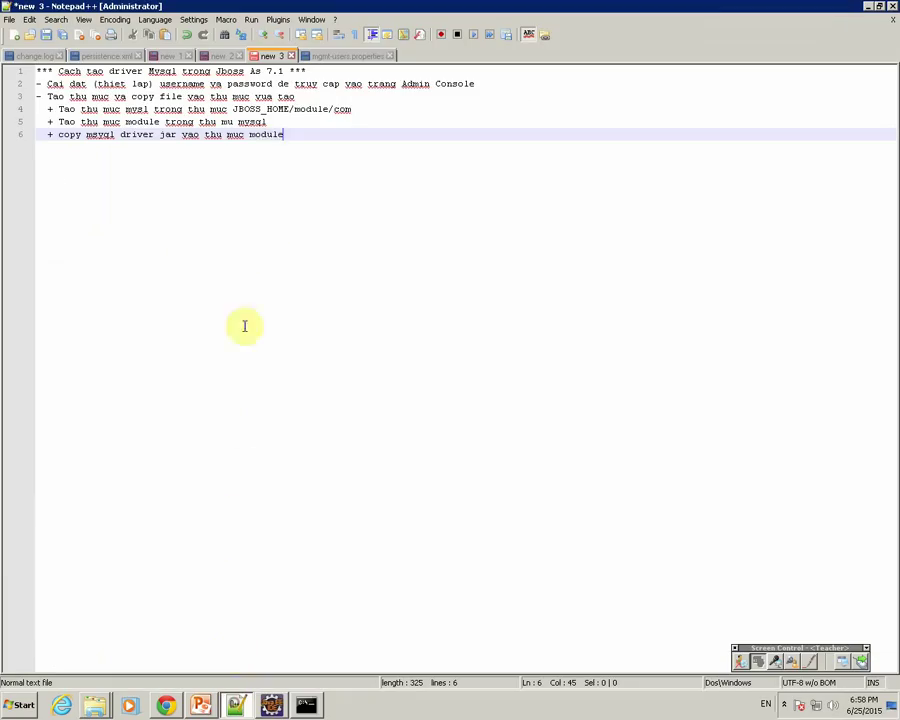
{"action": "double_click", "coordinate": [266, 135]}
{"action": "type", "text": "main"}
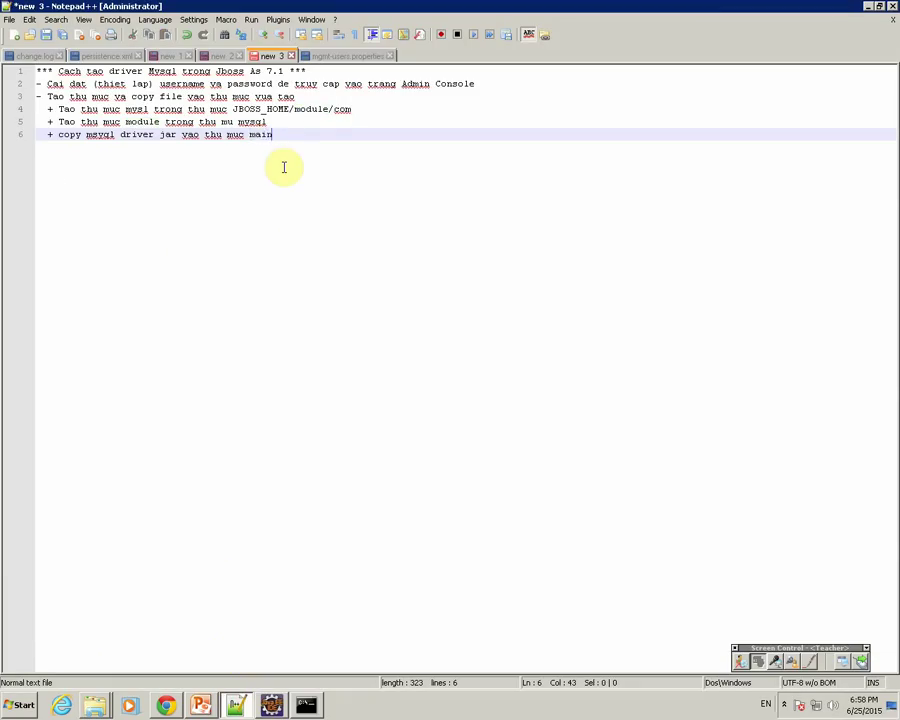
{"action": "key", "text": "Return"}
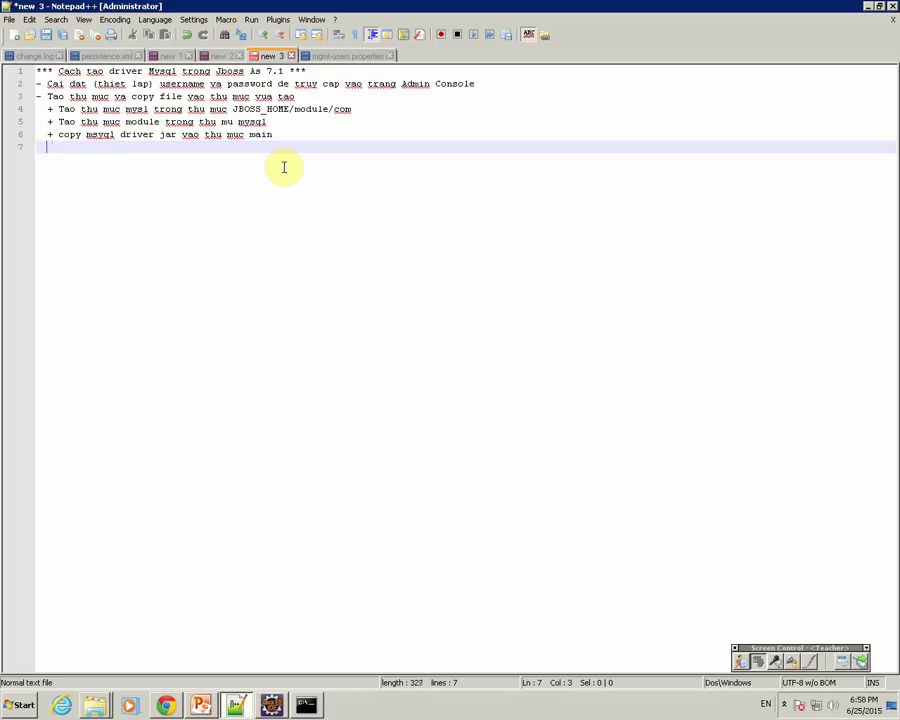
{"action": "type", "text": "+ tao ra file modu"}
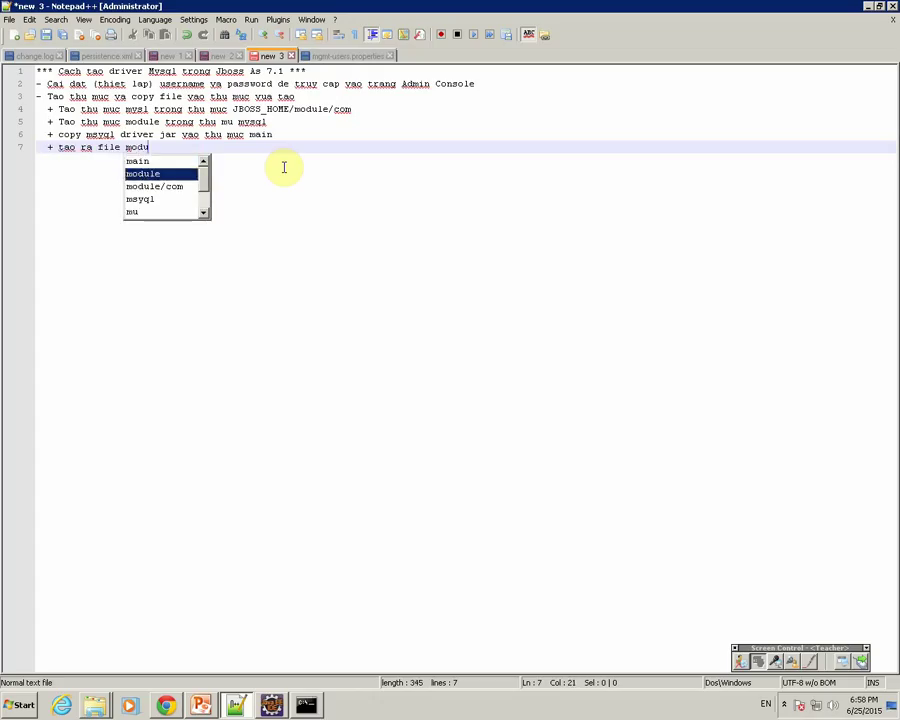
{"action": "type", "text": "le.xml t"}
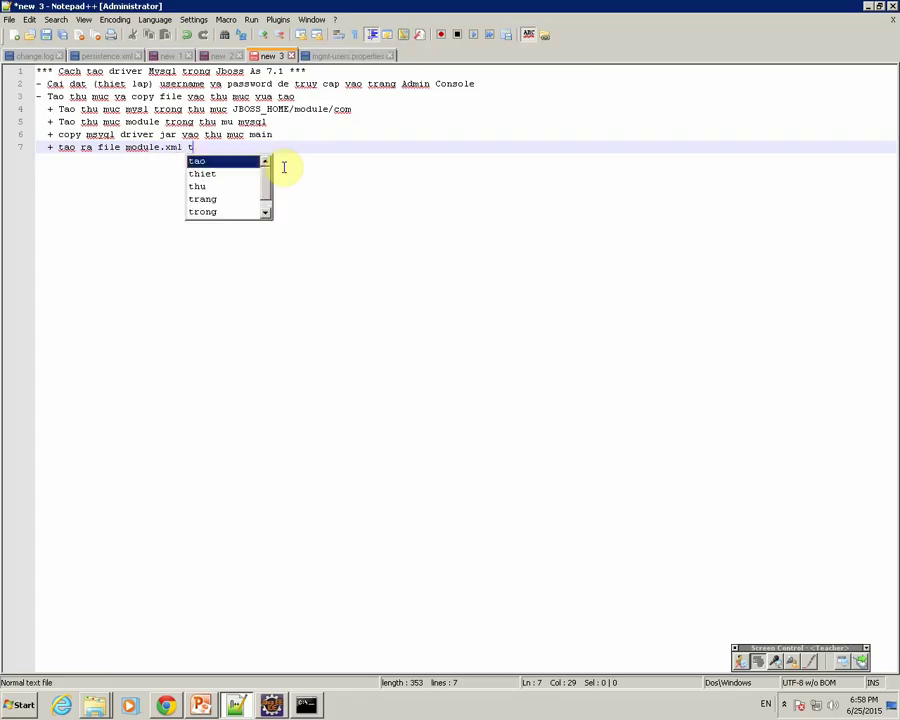
{"action": "type", "text": "rong thu m"}
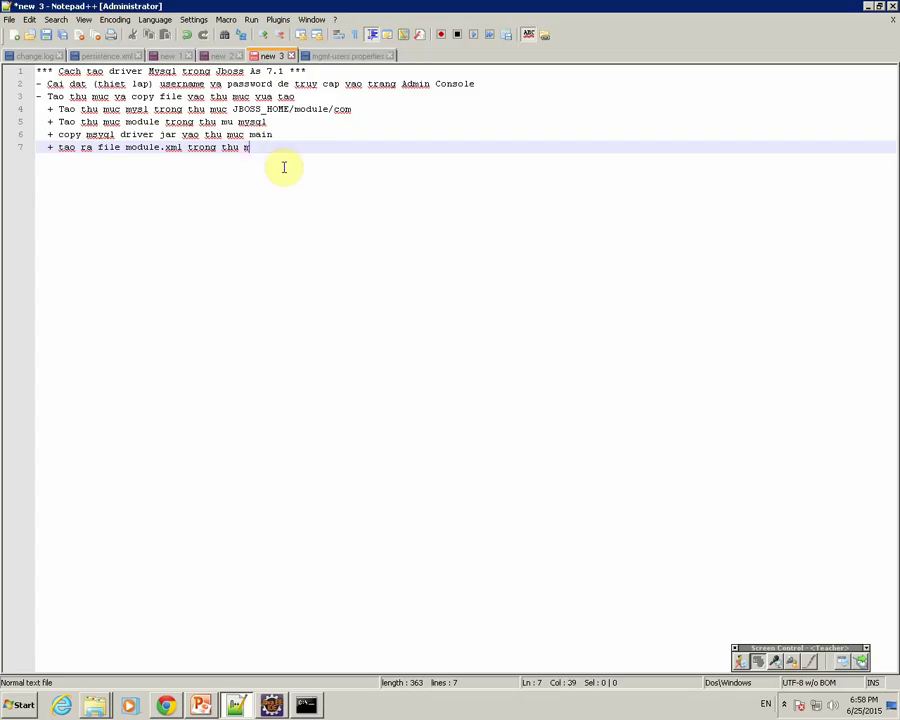
{"action": "type", "text": "ycuc main"}
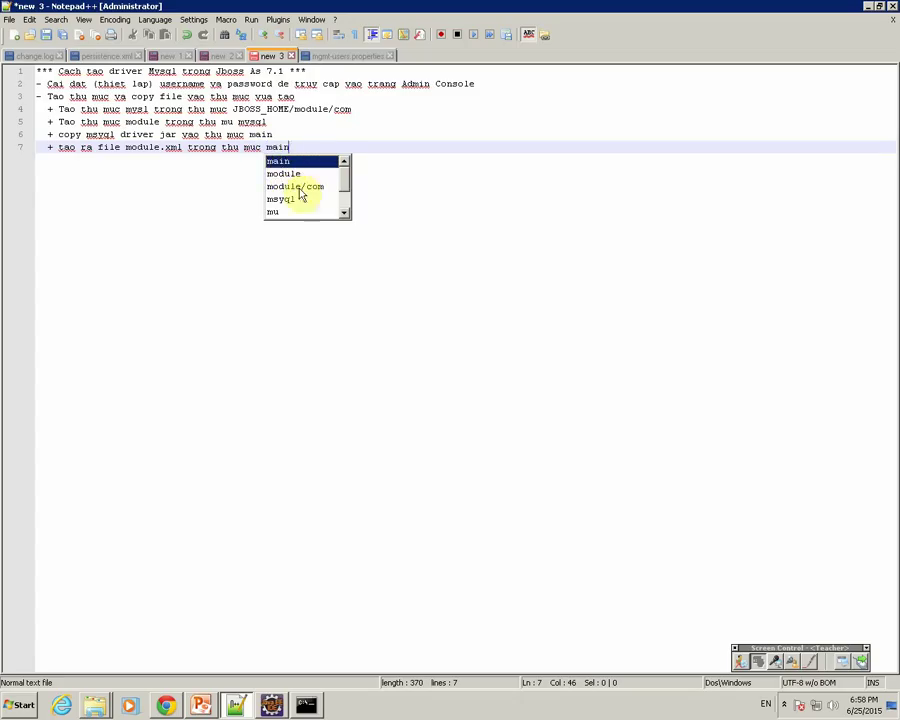
{"action": "left_click_drag", "start_coordinate": [131, 150], "coordinate": [175, 147]}
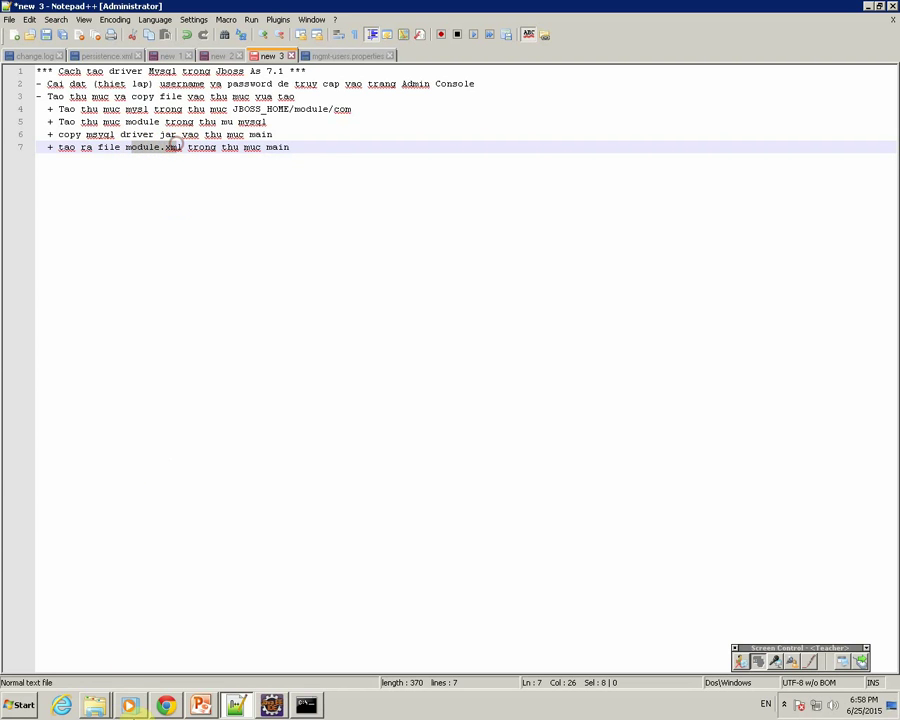
{"action": "left_click", "coordinate": [95, 705]}
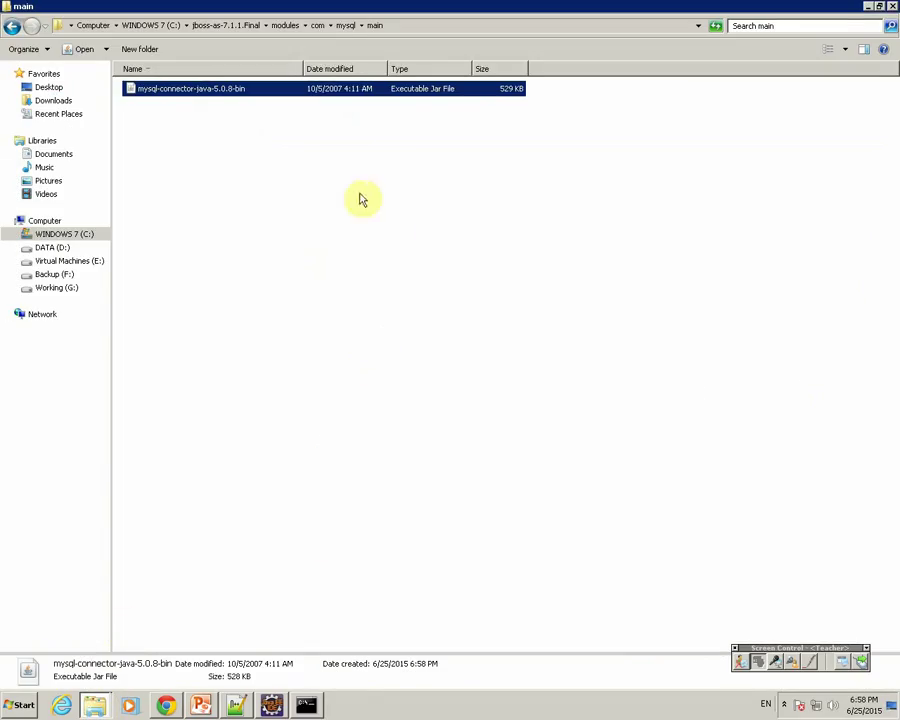
Step: Copy module.xml from modules\com\h2database\h2\main
{"action": "left_click", "coordinate": [317, 25]}
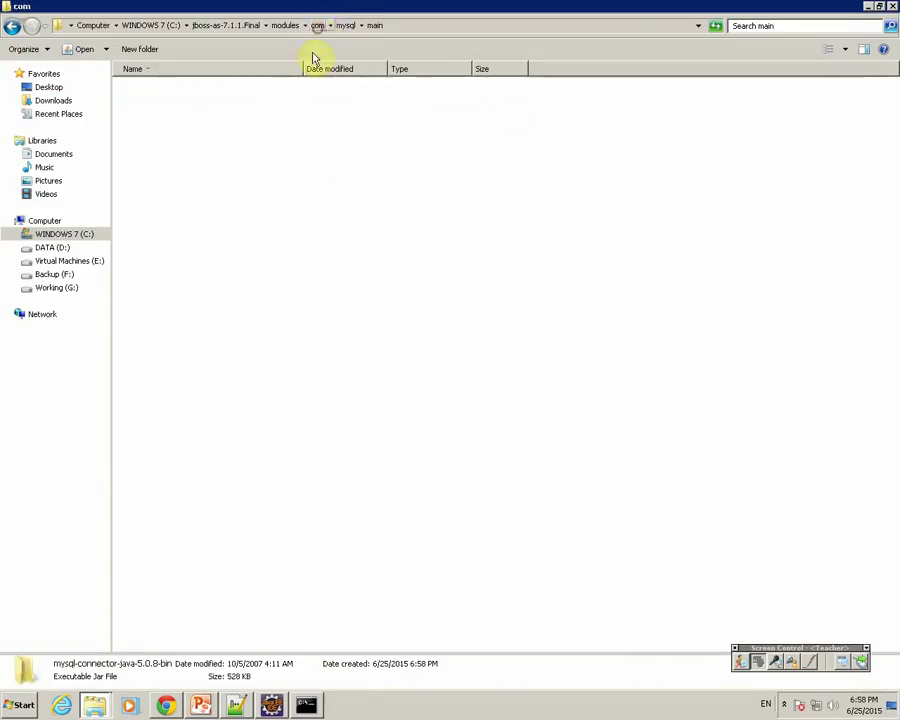
{"action": "left_click", "coordinate": [157, 106]}
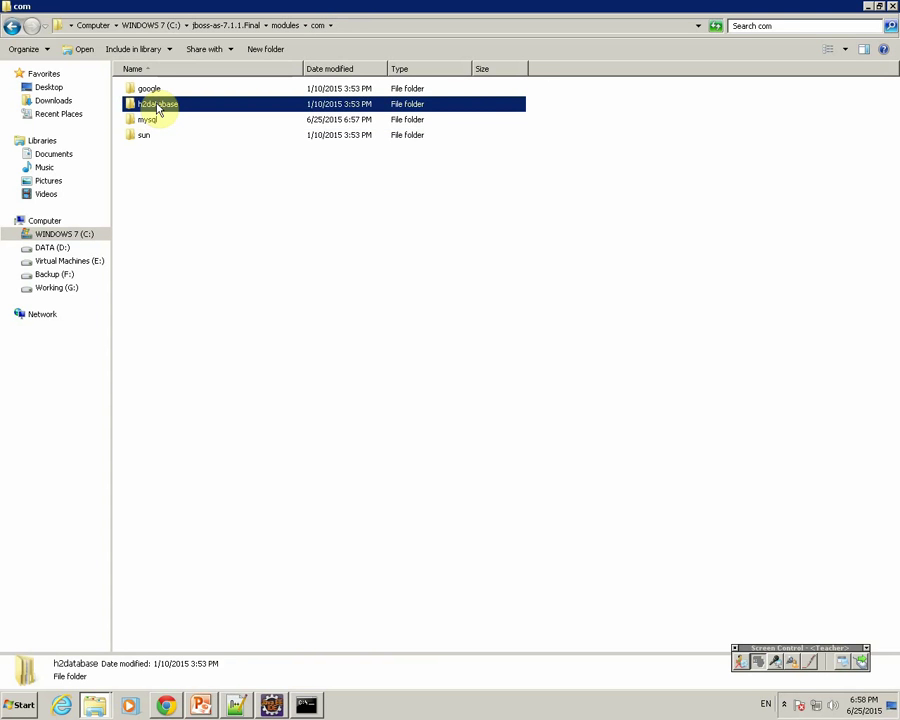
{"action": "double_click", "coordinate": [157, 106]}
{"action": "double_click", "coordinate": [146, 91]}
{"action": "left_click", "coordinate": [150, 95]}
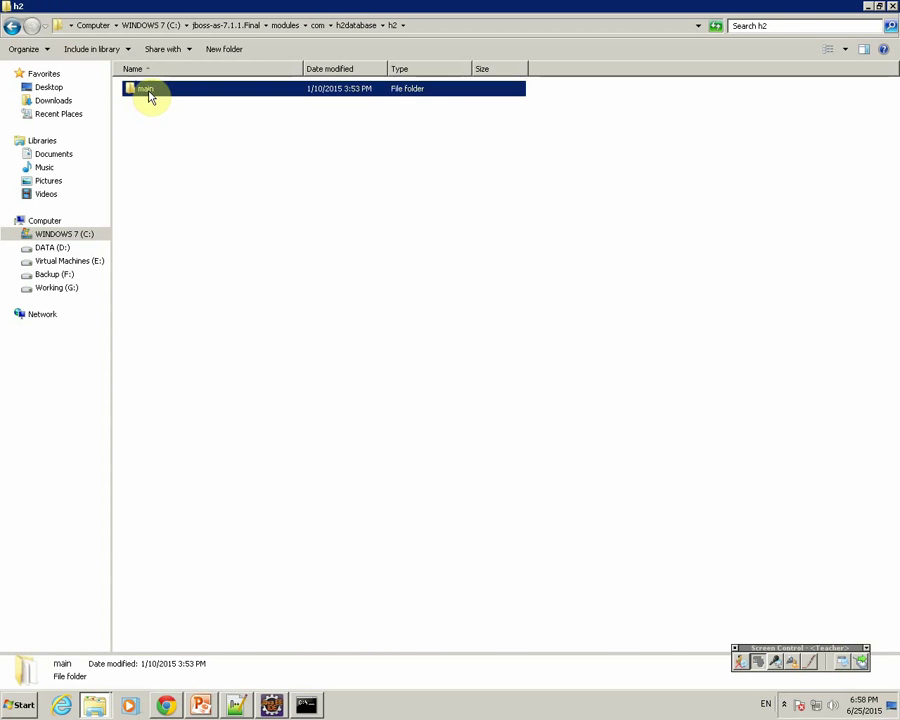
{"action": "double_click", "coordinate": [150, 95]}
{"action": "left_click", "coordinate": [157, 120]}
{"action": "right_click", "coordinate": [156, 121]}
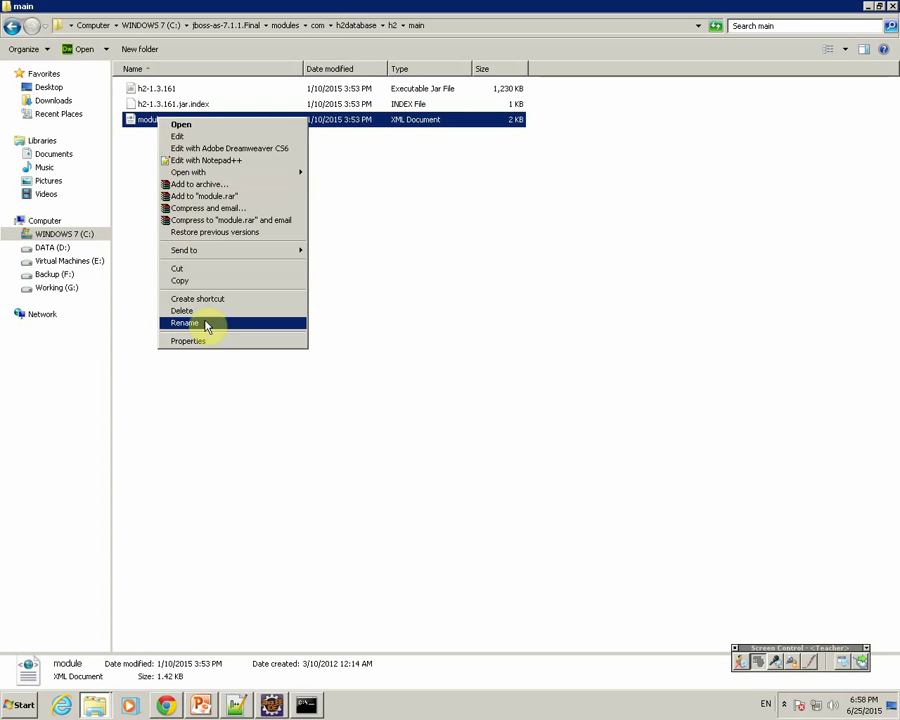
{"action": "left_click", "coordinate": [180, 280]}
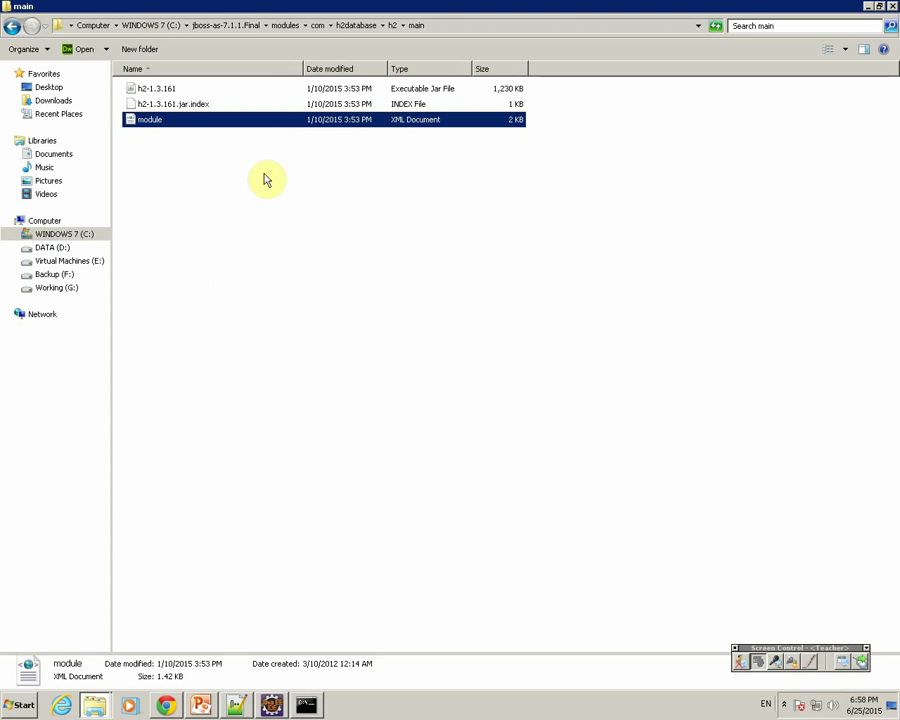
Step: Paste module.xml into modules\com\mysql\main and open it with Notepad++
{"action": "left_click", "coordinate": [320, 26]}
{"action": "double_click", "coordinate": [166, 118]}
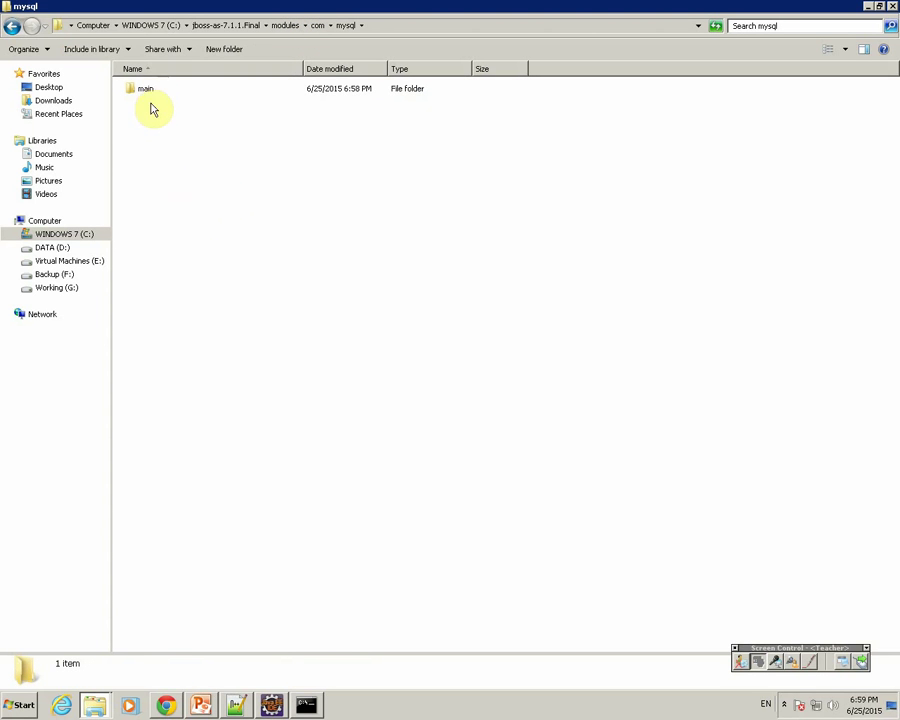
{"action": "double_click", "coordinate": [145, 88]}
{"action": "left_click", "coordinate": [173, 206]}
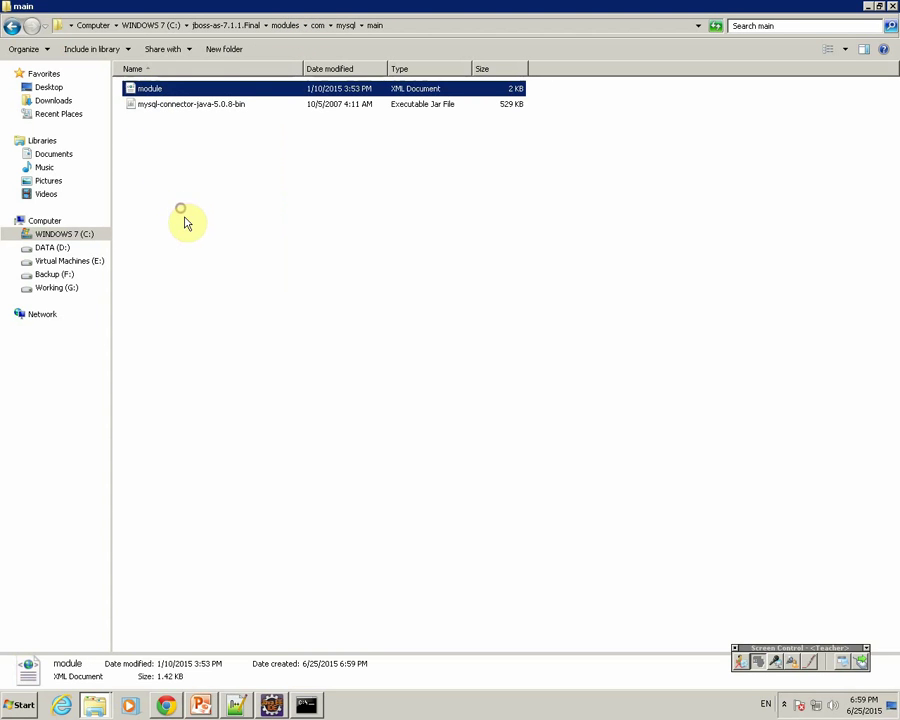
{"action": "right_click", "coordinate": [151, 90]}
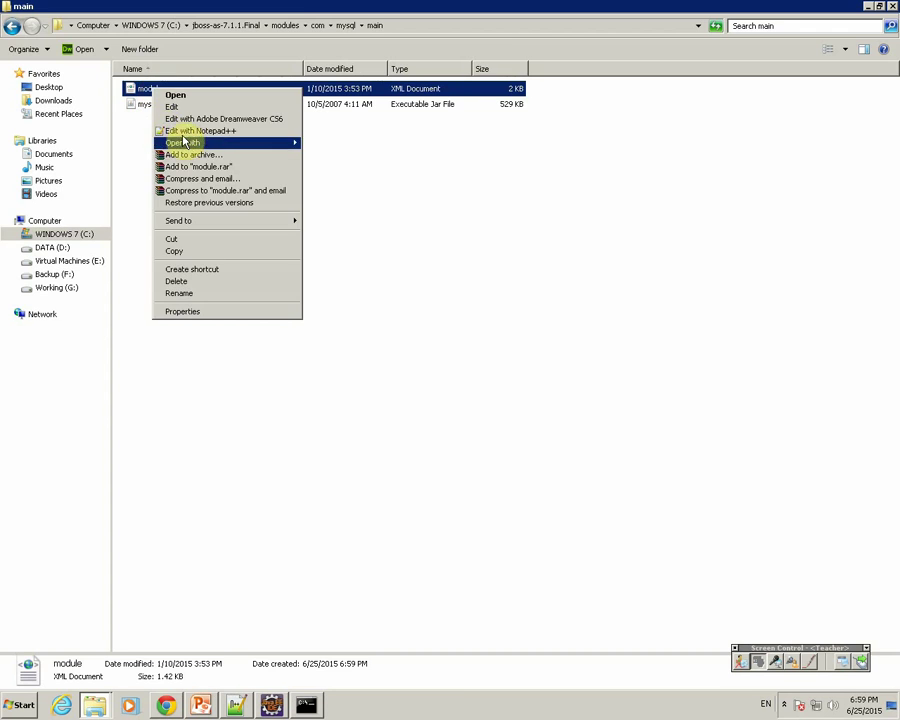
{"action": "left_click", "coordinate": [185, 130]}
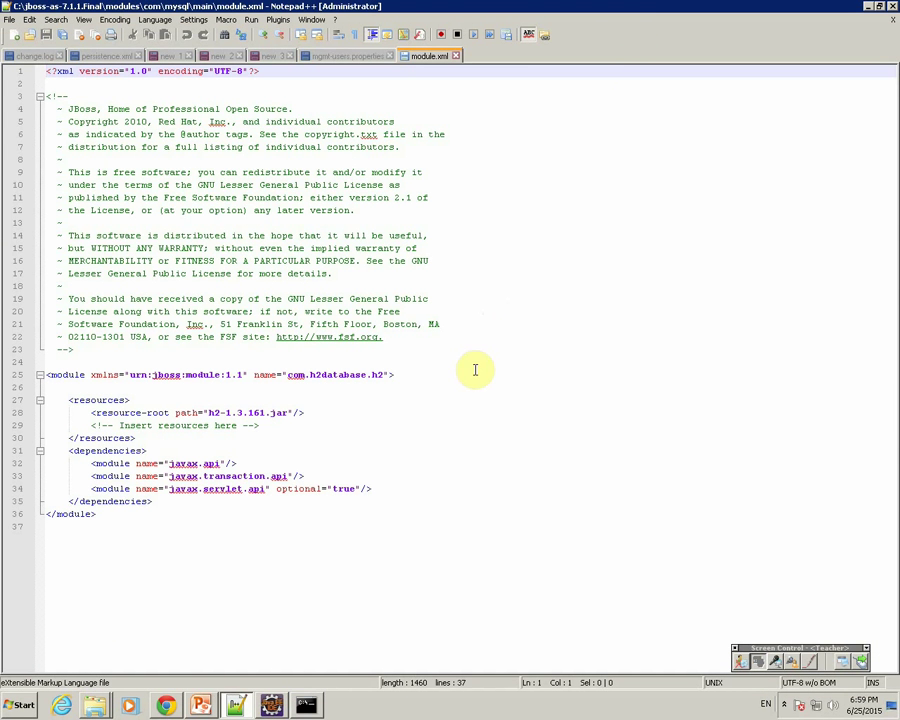
Step: Check line 25's module name and the new modules\com\mysql folder in Explorer
{"action": "double_click", "coordinate": [265, 375]}
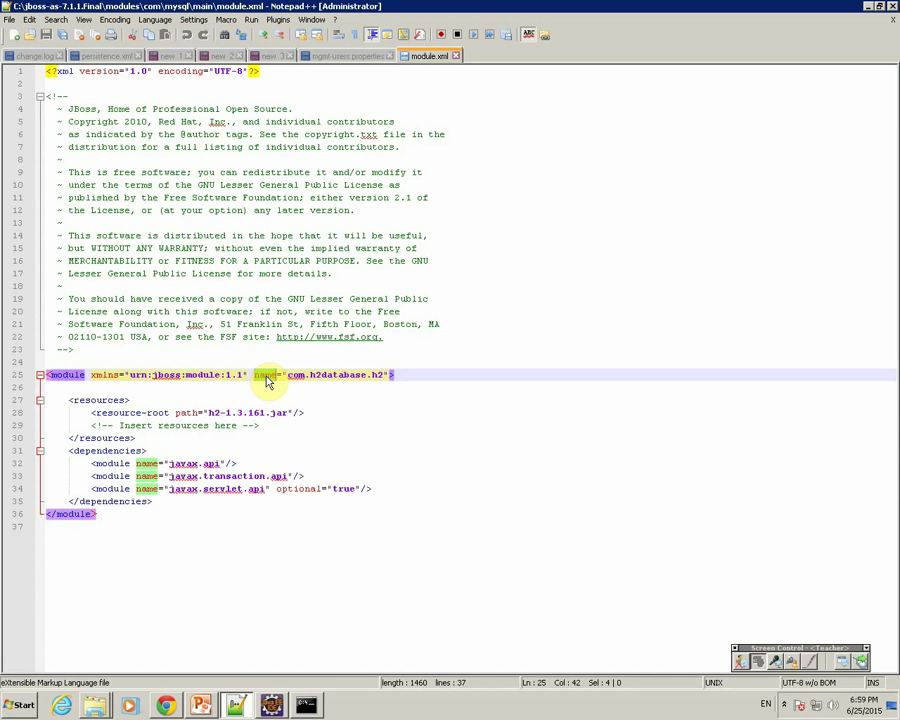
{"action": "left_click", "coordinate": [93, 705]}
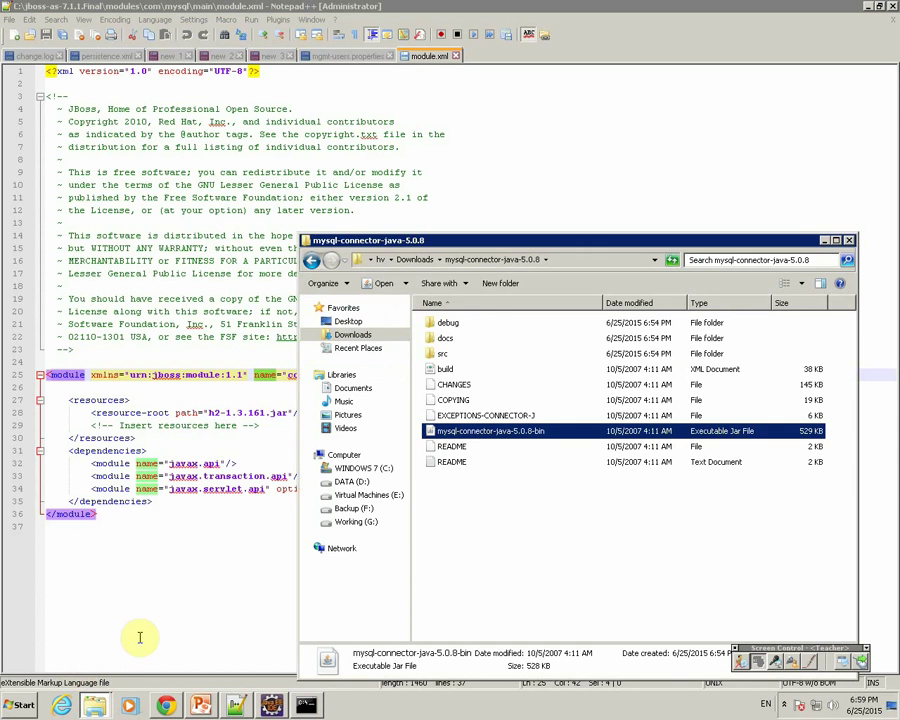
{"action": "left_click", "coordinate": [93, 705]}
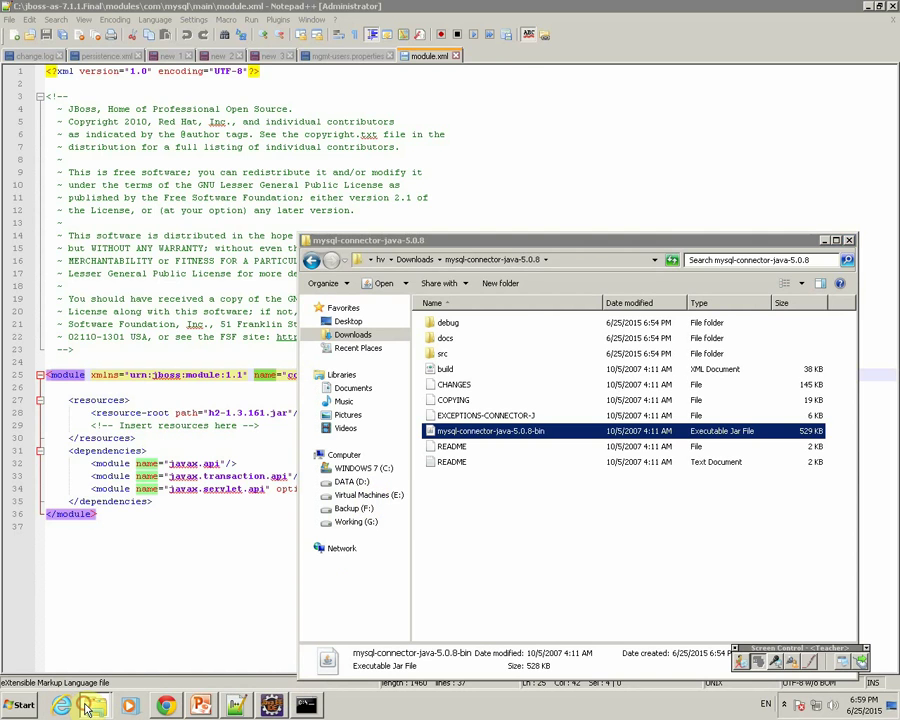
{"action": "left_click", "coordinate": [70, 645]}
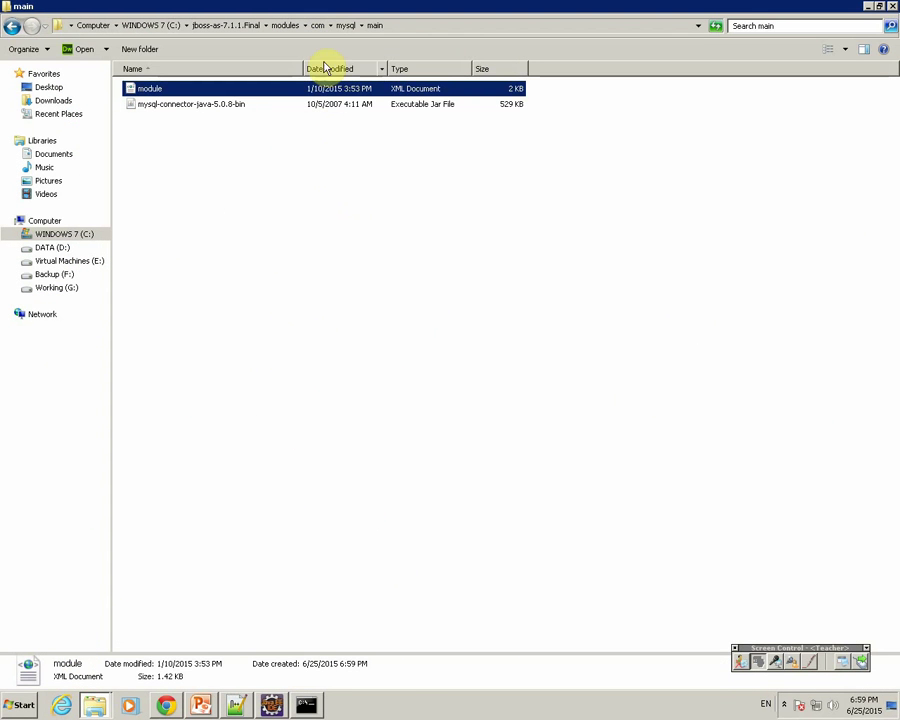
{"action": "left_click", "coordinate": [316, 27]}
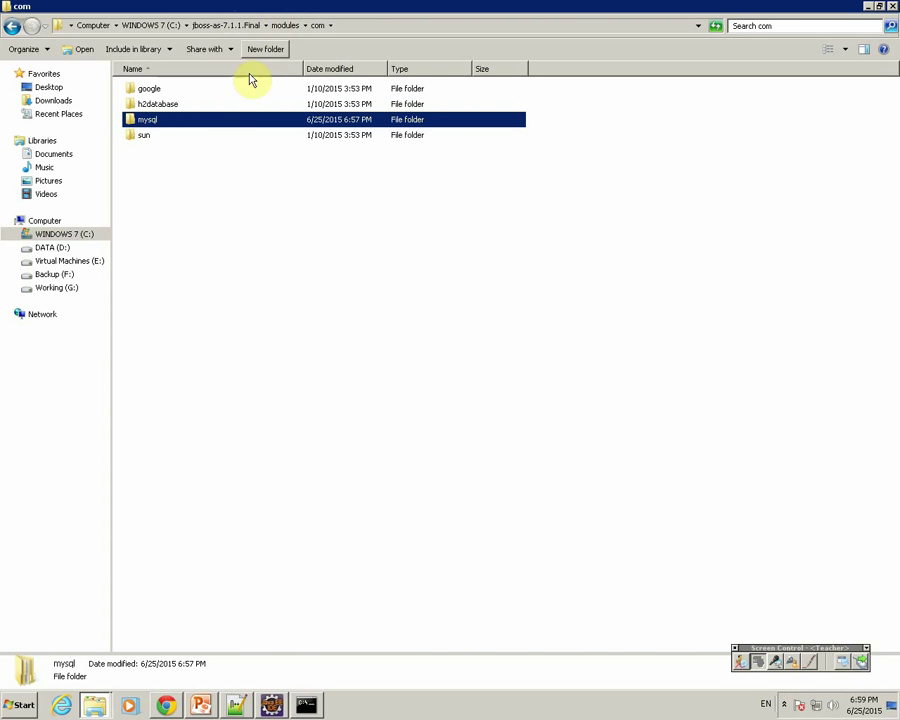
Step: Replace h2database.h2 with mysql so line 25 reads name="com.mysql"
{"action": "left_click", "coordinate": [235, 705]}
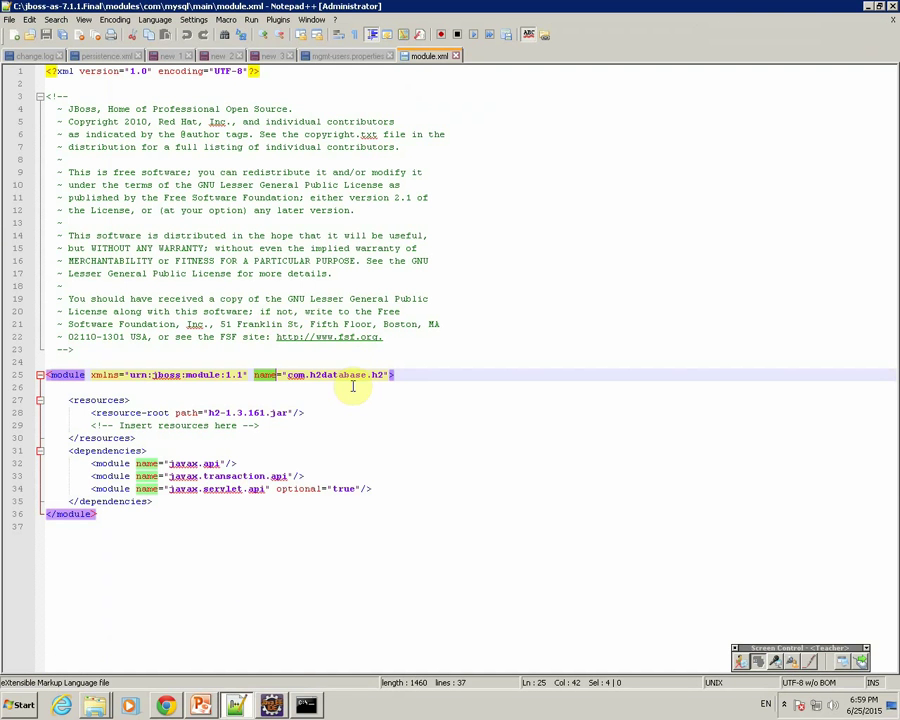
{"action": "left_click_drag", "start_coordinate": [311, 375], "coordinate": [380, 373]}
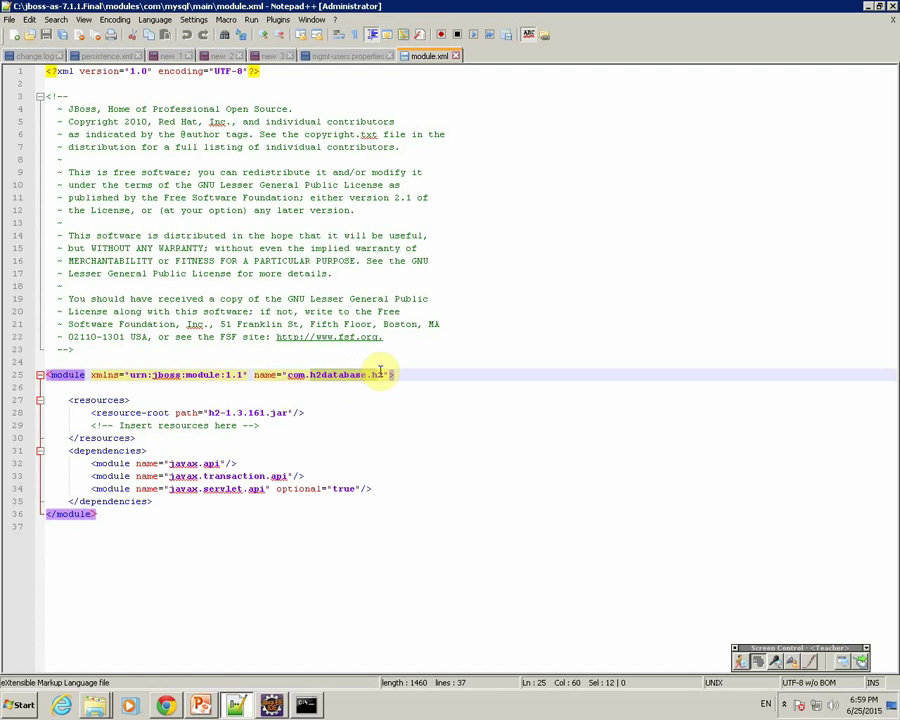
{"action": "type", "text": "mysql"}
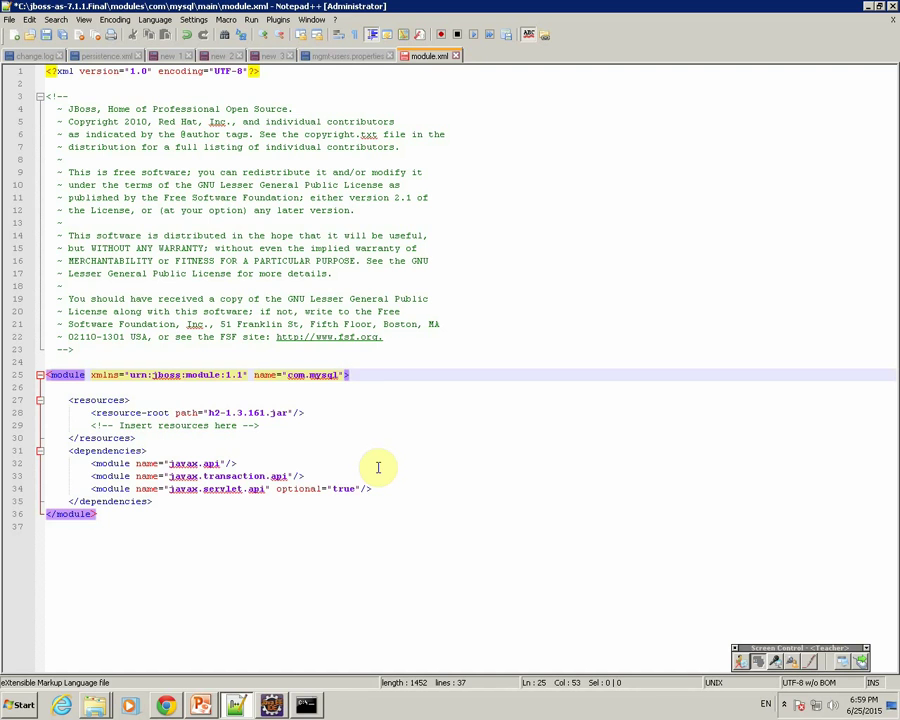
{"action": "key", "text": "BackSpace"}
{"action": "key", "text": "BackSpace"}
{"action": "key", "text": "BackSpace"}
{"action": "key", "text": "BackSpace"}
{"action": "key", "text": "BackSpace"}
{"action": "type", "text": "h2database.h2"}
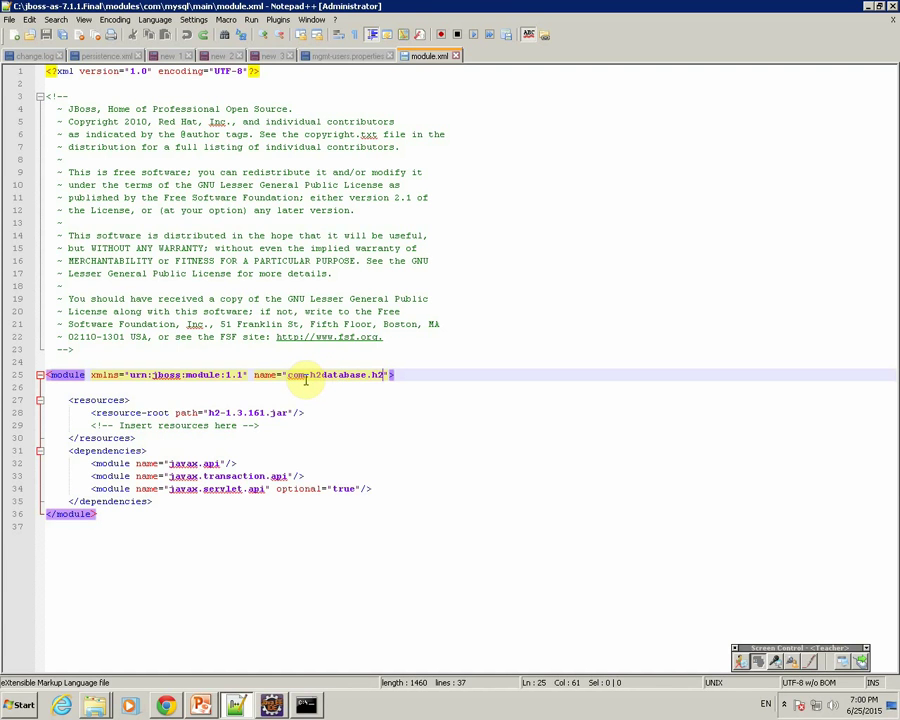
{"action": "key", "text": "BackSpace"}
{"action": "key", "text": "BackSpace"}
{"action": "key", "text": "BackSpace"}
{"action": "key", "text": "BackSpace"}
{"action": "key", "text": "BackSpace"}
{"action": "key", "text": "BackSpace"}
{"action": "key", "text": "BackSpace"}
{"action": "key", "text": "BackSpace"}
{"action": "key", "text": "BackSpace"}
{"action": "key", "text": "BackSpace"}
{"action": "key", "text": "BackSpace"}
{"action": "key", "text": "BackSpace"}
{"action": "key", "text": "BackSpace"}
{"action": "type", "text": "m"}
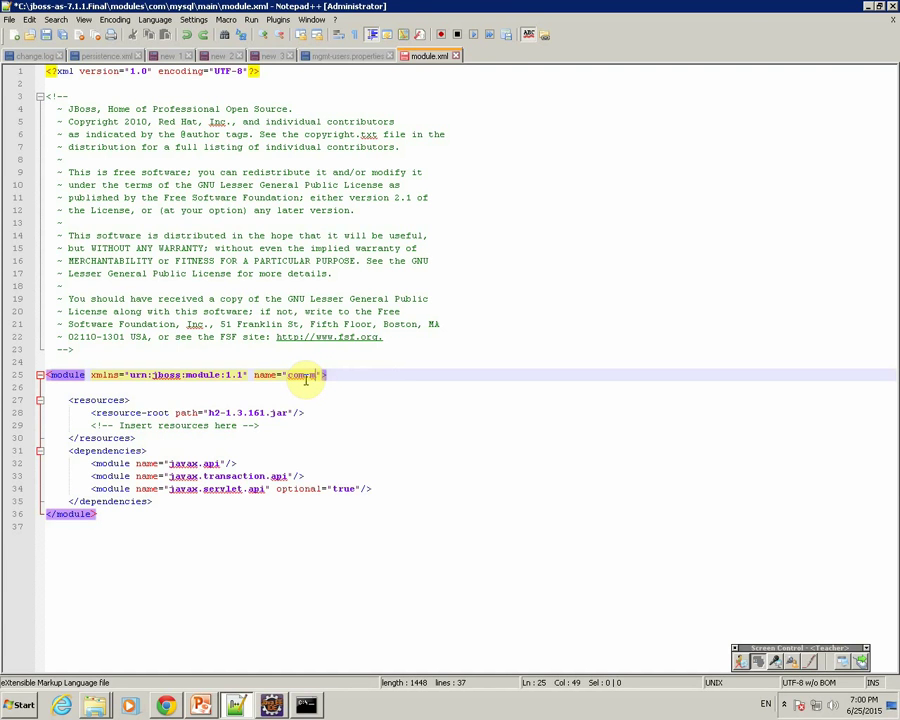
{"action": "type", "text": "ysql"}
{"action": "left_click_drag", "start_coordinate": [255, 377], "coordinate": [346, 376]}
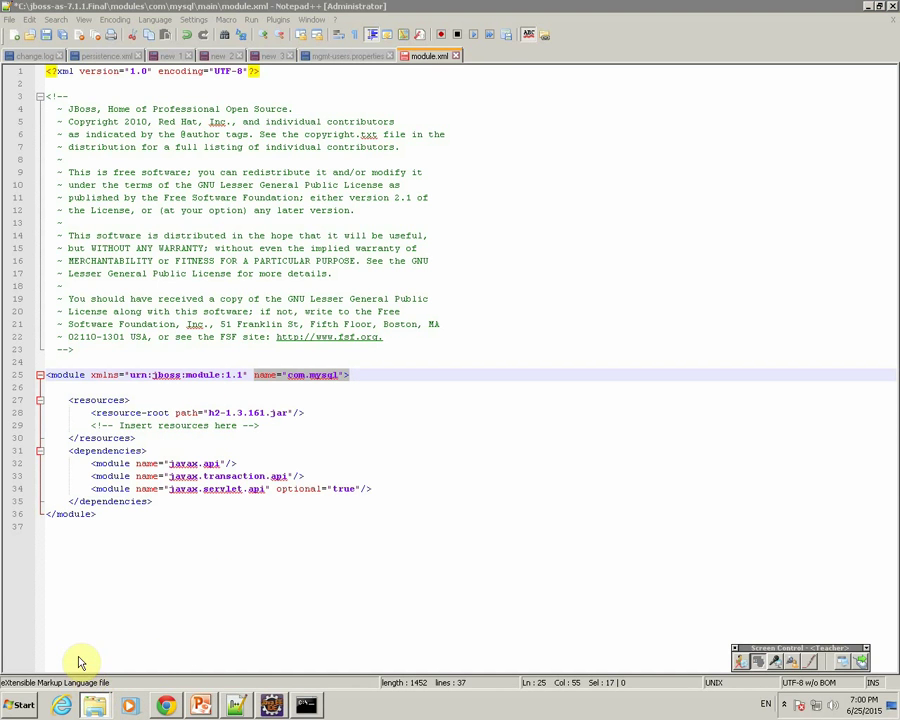
{"action": "key", "text": "alt+Tab"}
Step: Open modules\com\mysql\main and copy the jar name mysql-connector-java-5.0.8-bin
{"action": "double_click", "coordinate": [150, 120]}
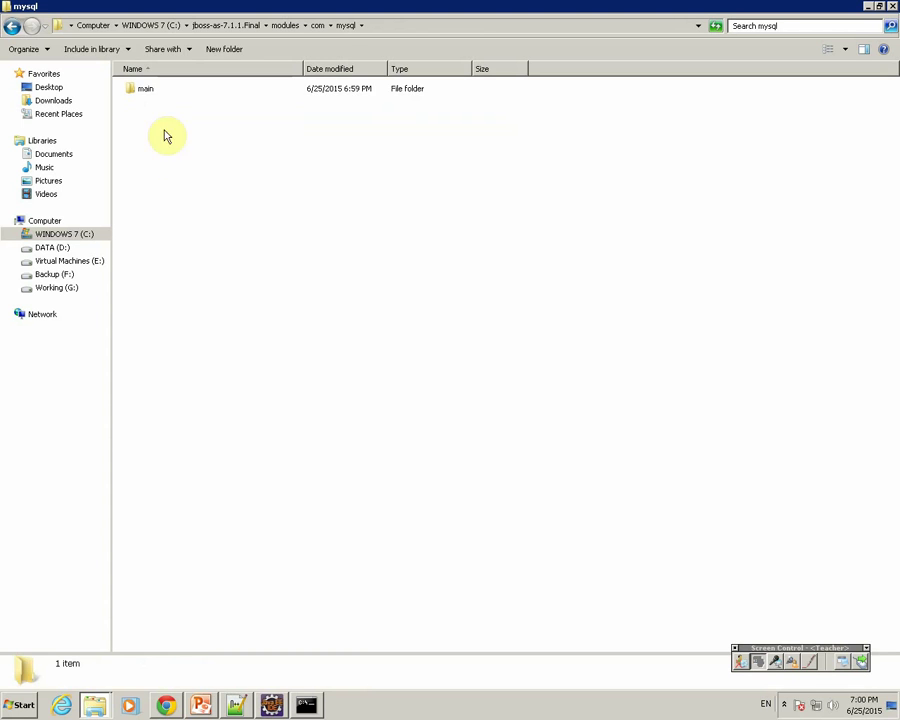
{"action": "double_click", "coordinate": [151, 92]}
{"action": "left_click", "coordinate": [172, 108]}
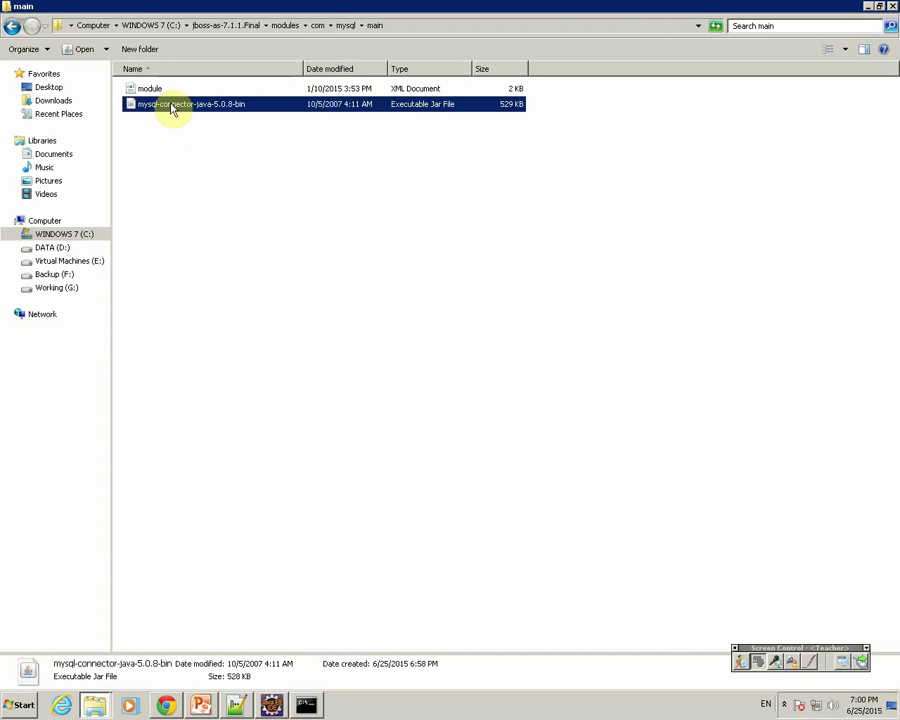
{"action": "left_click", "coordinate": [176, 107]}
{"action": "key", "text": "ctrl+c"}
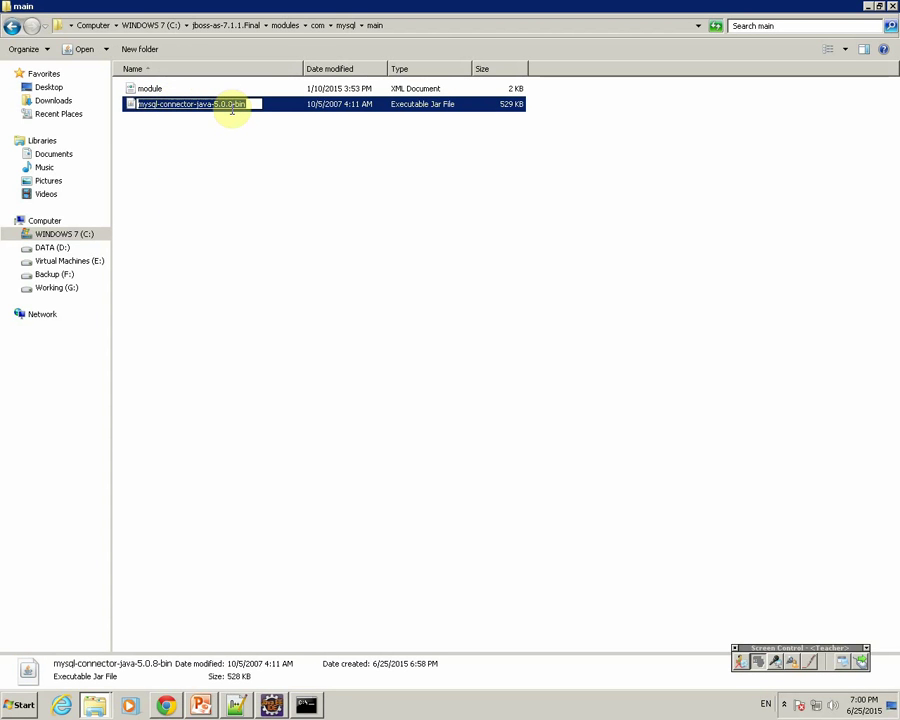
{"action": "left_click", "coordinate": [271, 705]}
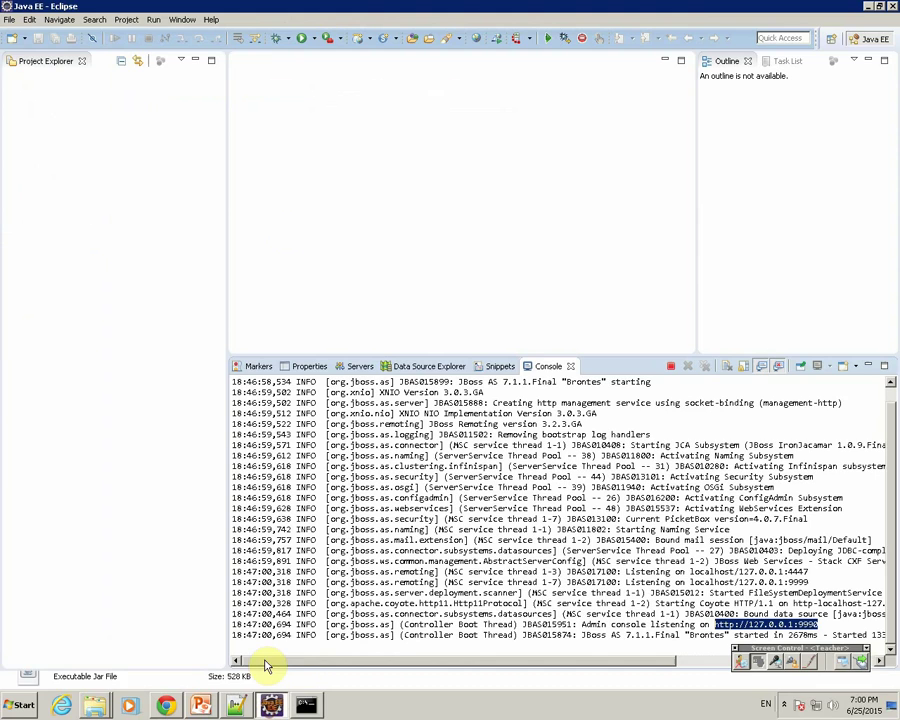
{"action": "left_click", "coordinate": [240, 708]}
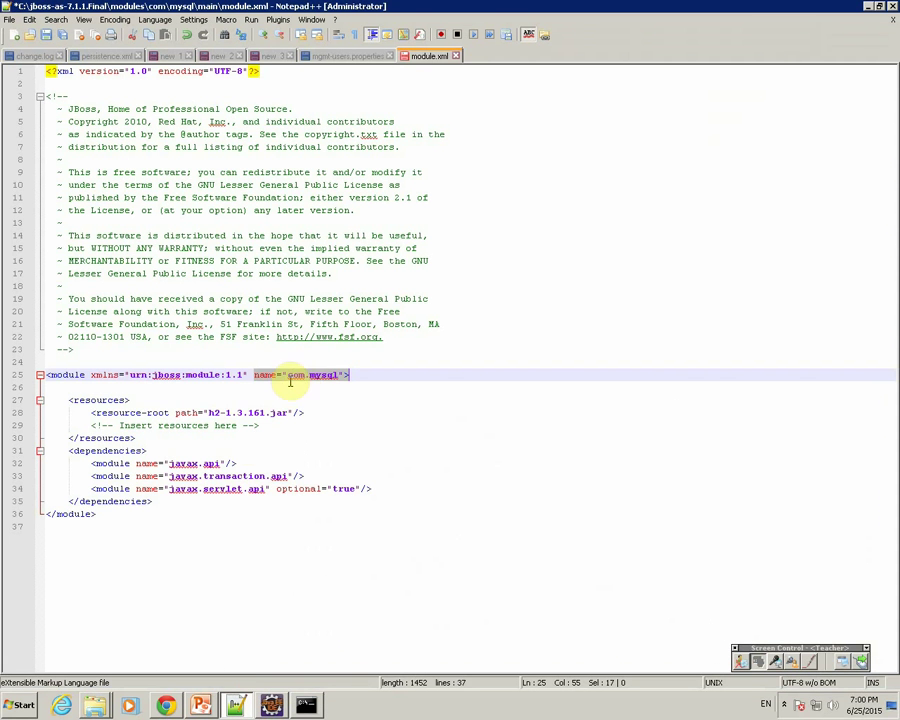
Step: Replace h2-1.3.161 in the resource-root path with the connector jar name and save module.xml
{"action": "left_click_drag", "start_coordinate": [211, 413], "coordinate": [263, 413]}
{"action": "key", "text": "ctrl+v"}
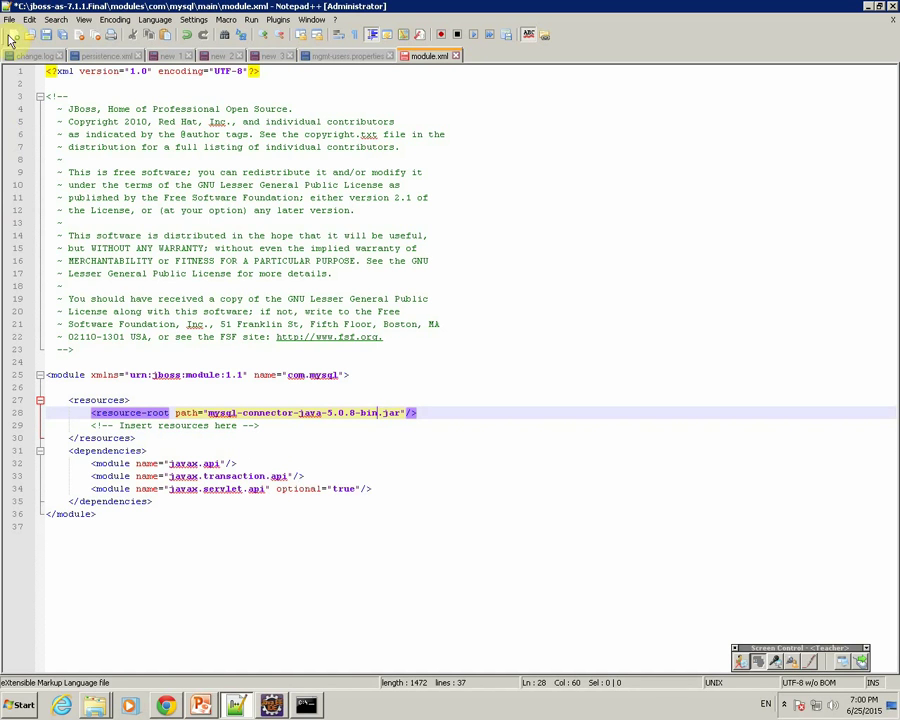
{"action": "left_click", "coordinate": [44, 36]}
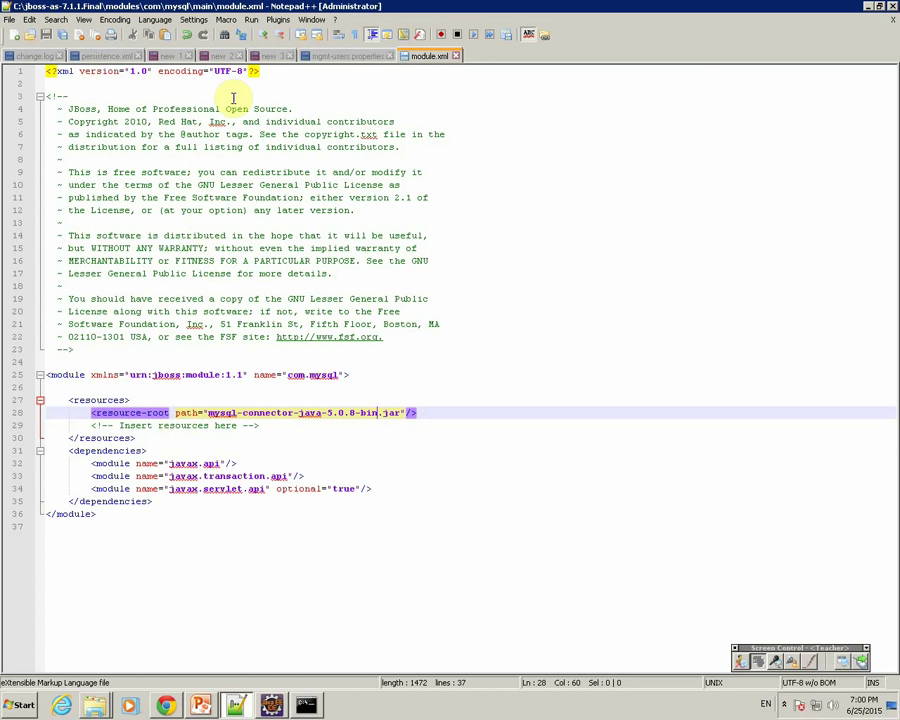
{"action": "left_click", "coordinate": [234, 707]}
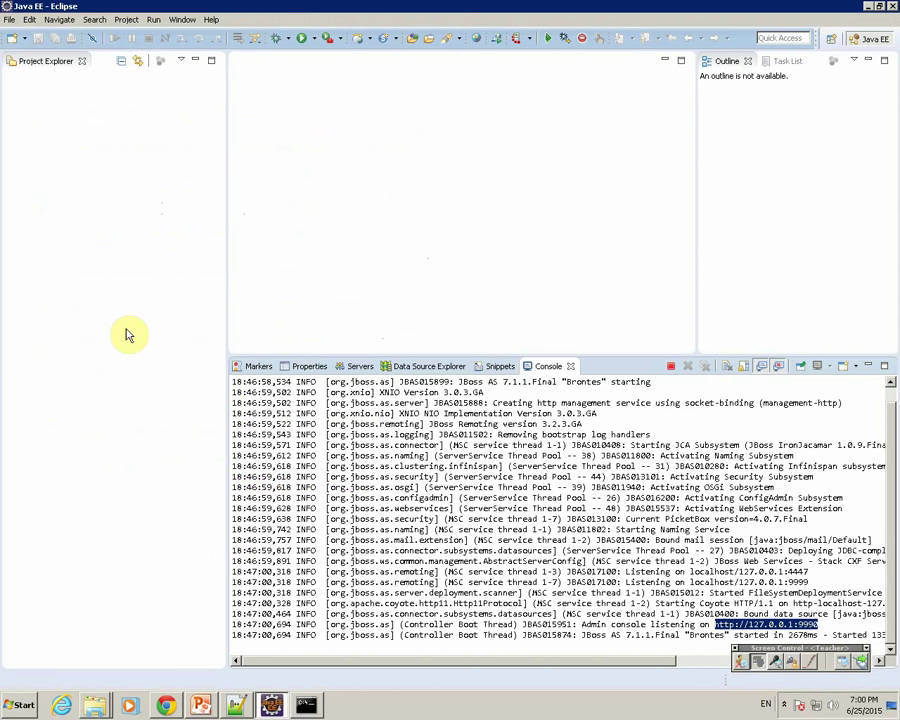
Step: Add line 8 '- restart server' to the new 3 notes tab
{"action": "left_click", "coordinate": [234, 707]}
{"action": "left_click", "coordinate": [268, 56]}
{"action": "left_click", "coordinate": [302, 149]}
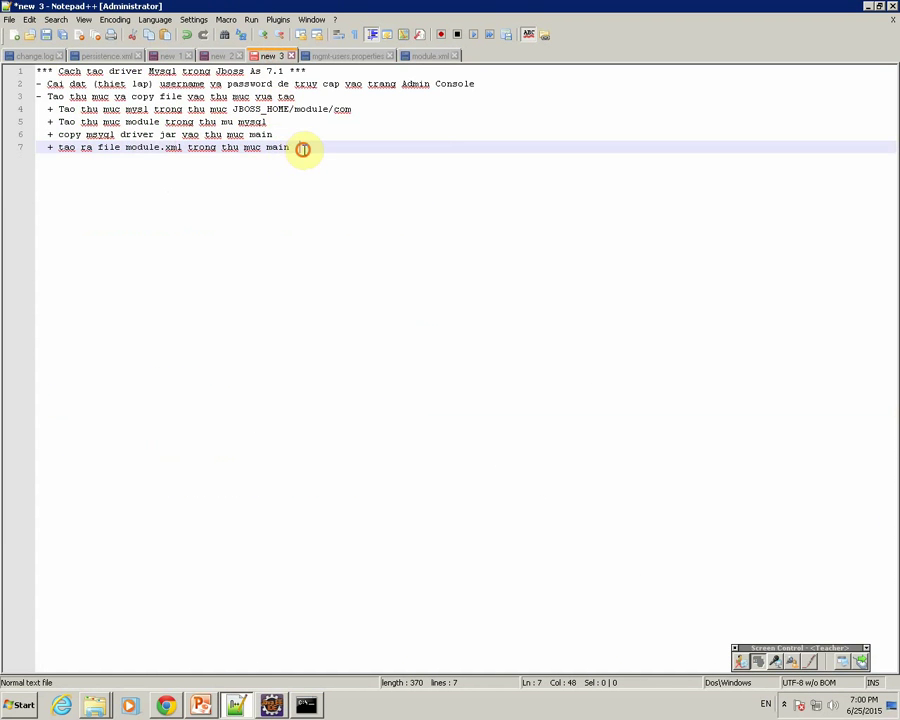
{"action": "key", "text": "Return"}
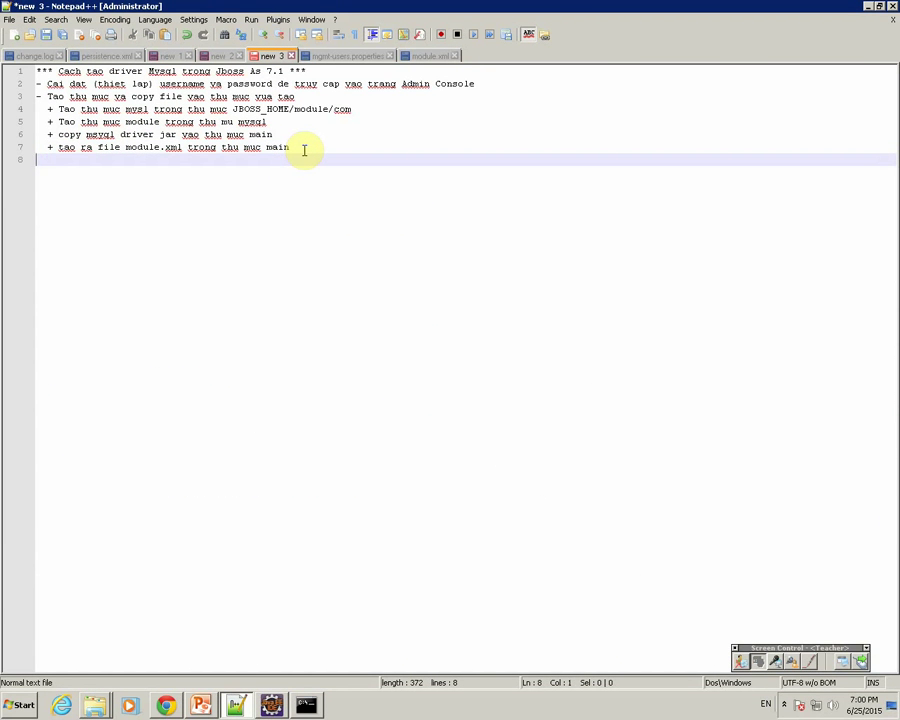
{"action": "type", "text": "- restart server"}
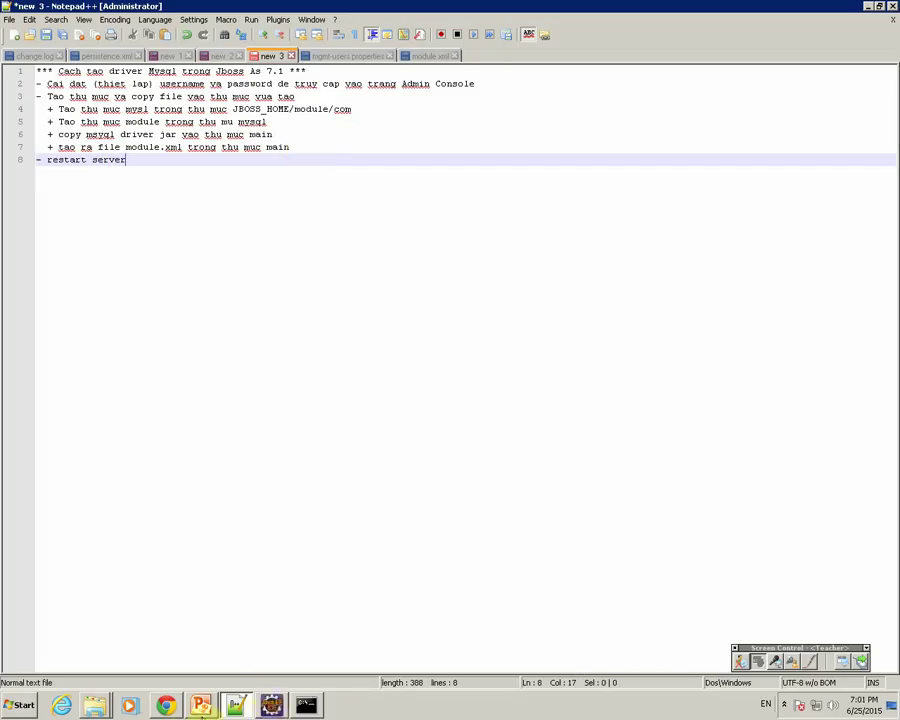
{"action": "left_click", "coordinate": [166, 705]}
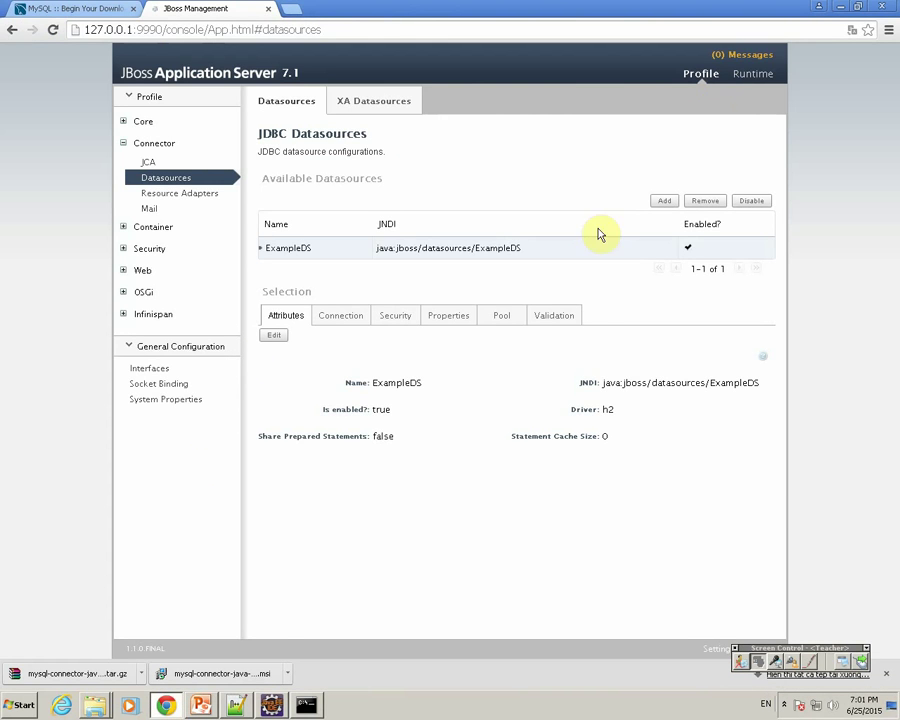
Step: Restart the JBoss AS 7.1.1 server from Eclipse's Servers view
{"action": "key", "text": "alt+Tab"}
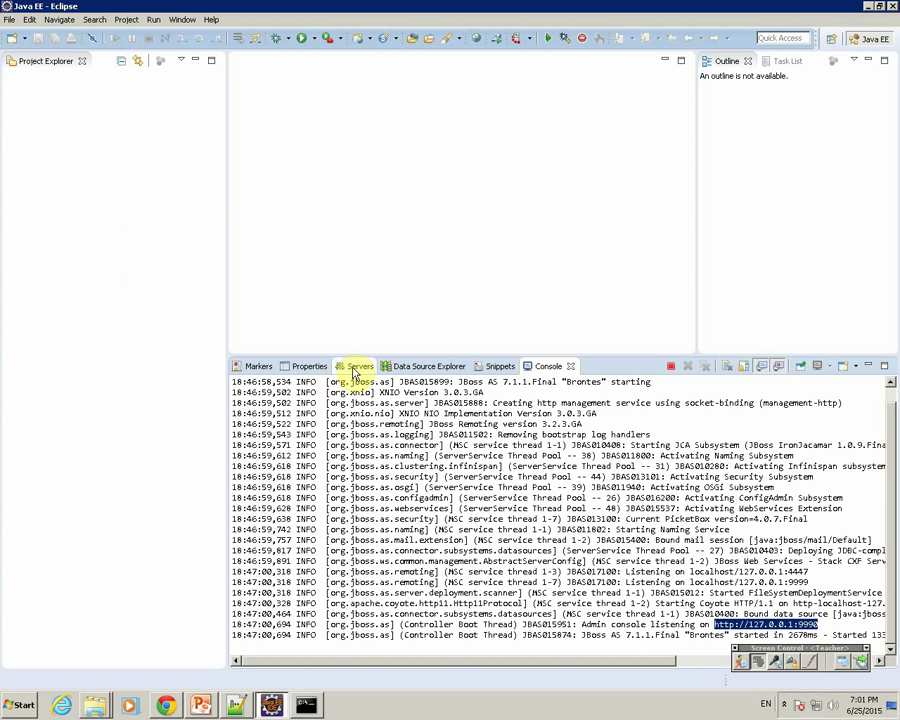
{"action": "left_click", "coordinate": [354, 367]}
{"action": "right_click", "coordinate": [296, 388]}
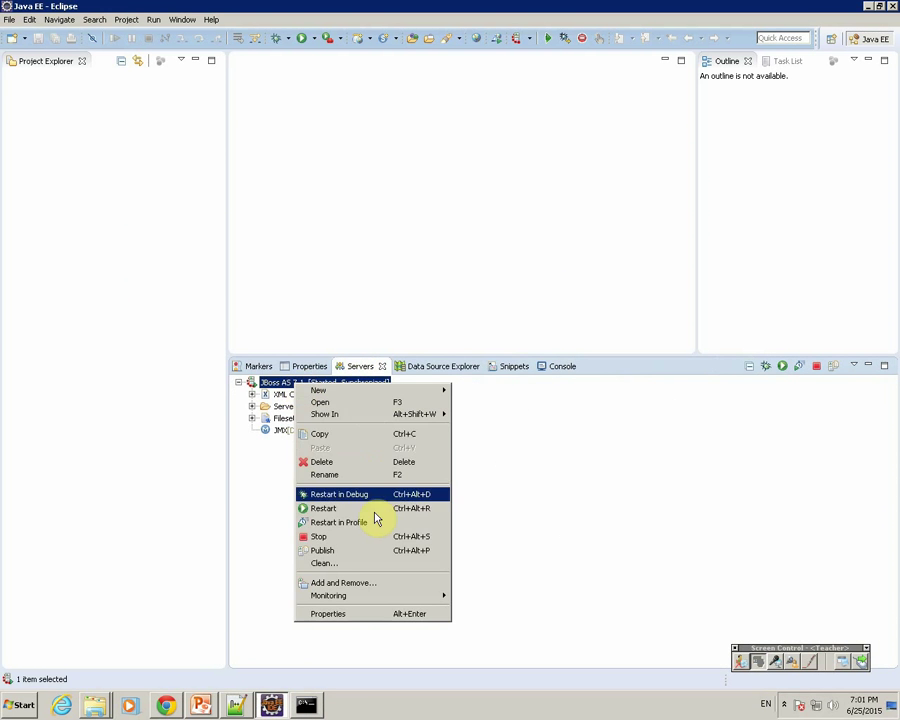
{"action": "left_click", "coordinate": [345, 398]}
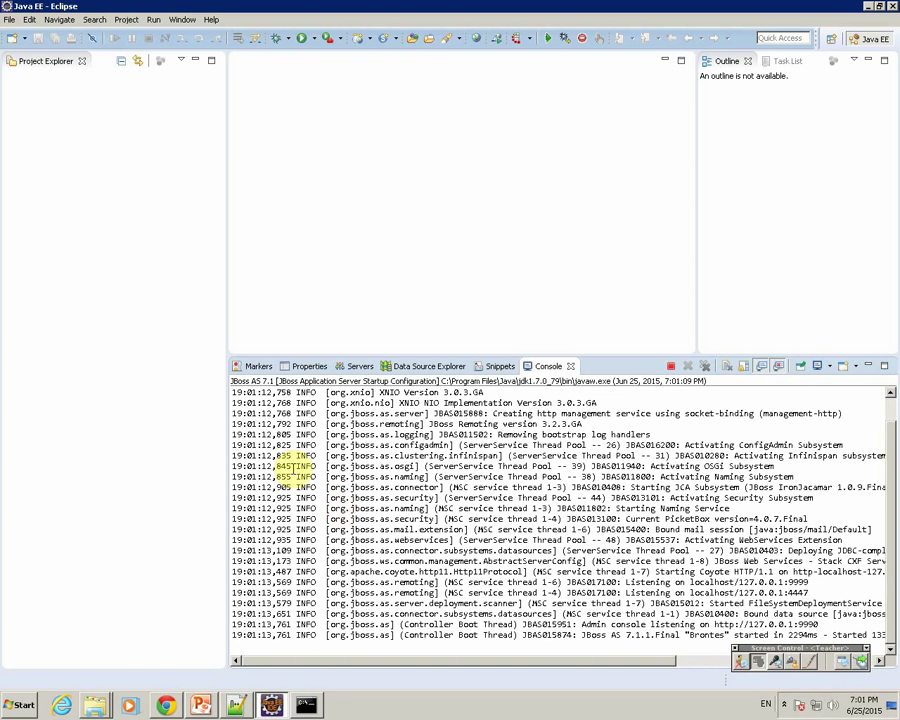
{"action": "left_click", "coordinate": [166, 705]}
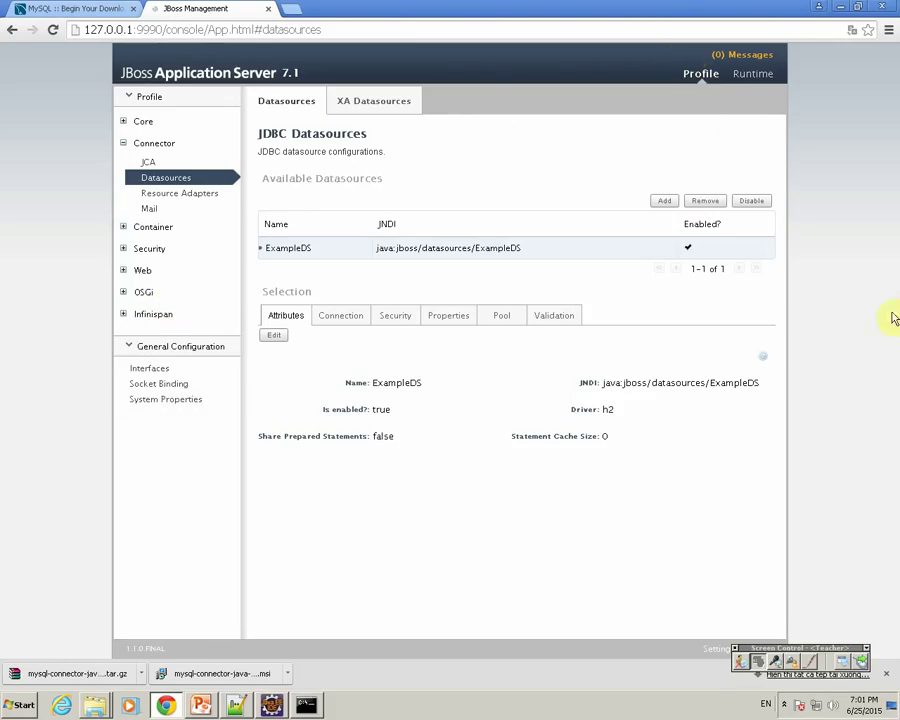
Step: Add datasource mysqlTest with JNDI name java:/mysqlTest and check the driver list, showing only h2
{"action": "left_click", "coordinate": [664, 202]}
{"action": "left_click", "coordinate": [408, 302]}
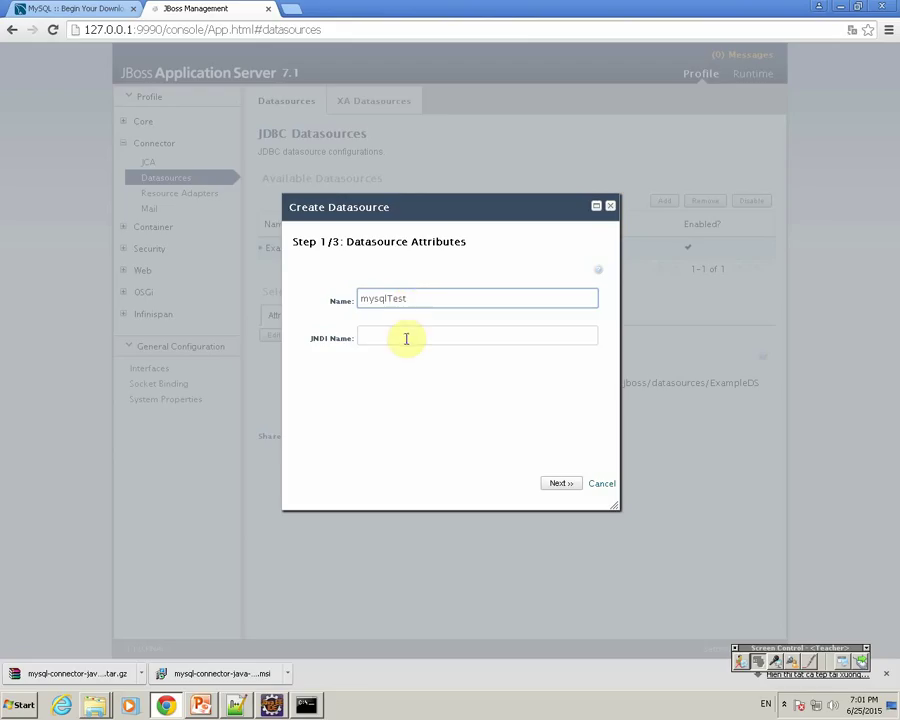
{"action": "left_click", "coordinate": [405, 337]}
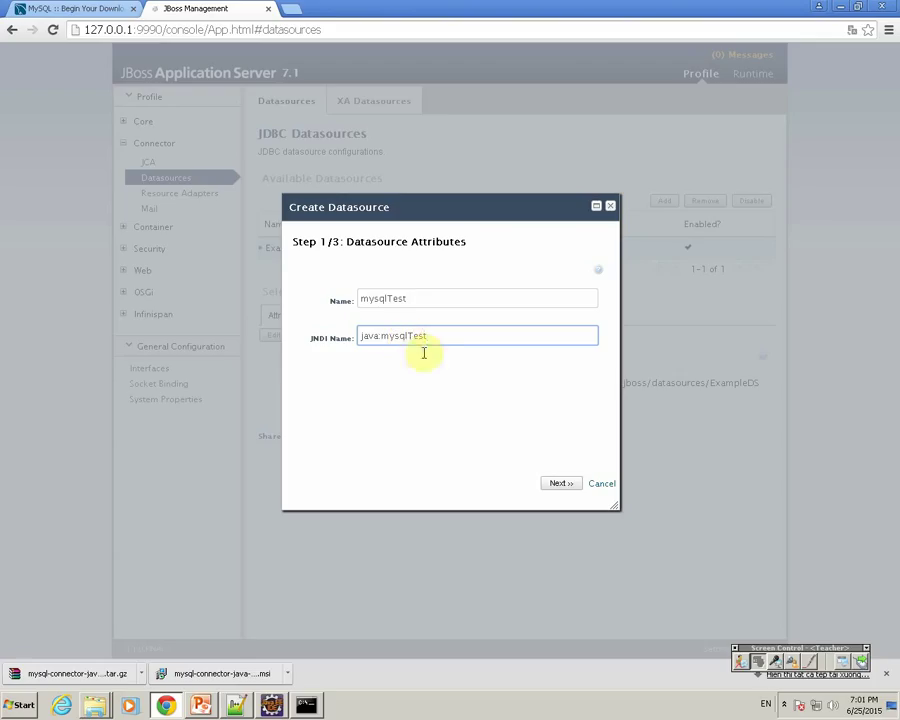
{"action": "left_click", "coordinate": [567, 483]}
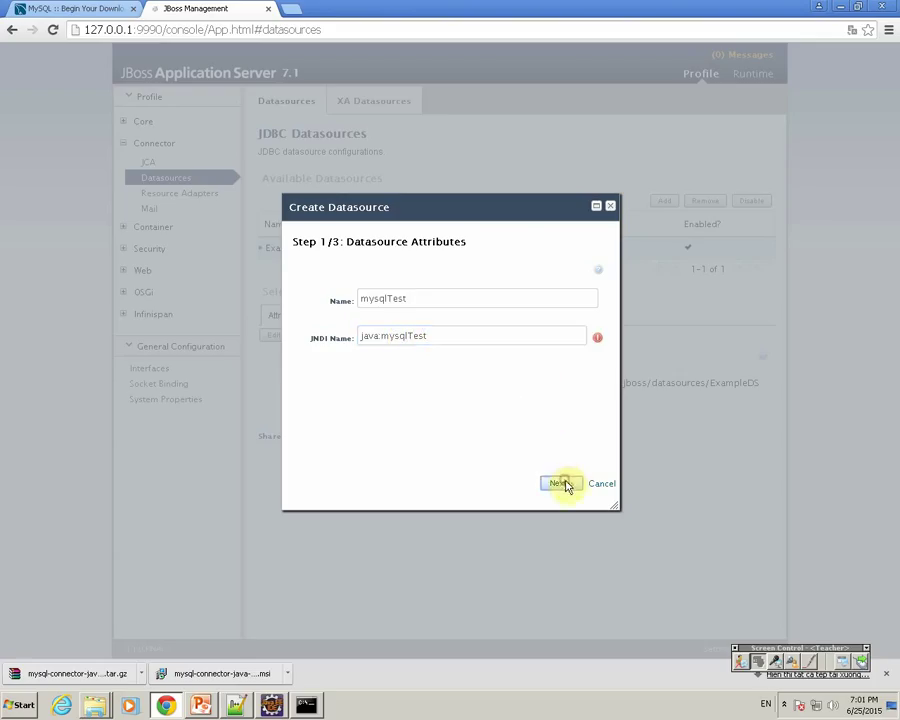
{"action": "left_click", "coordinate": [382, 336]}
{"action": "type", "text": "/"}
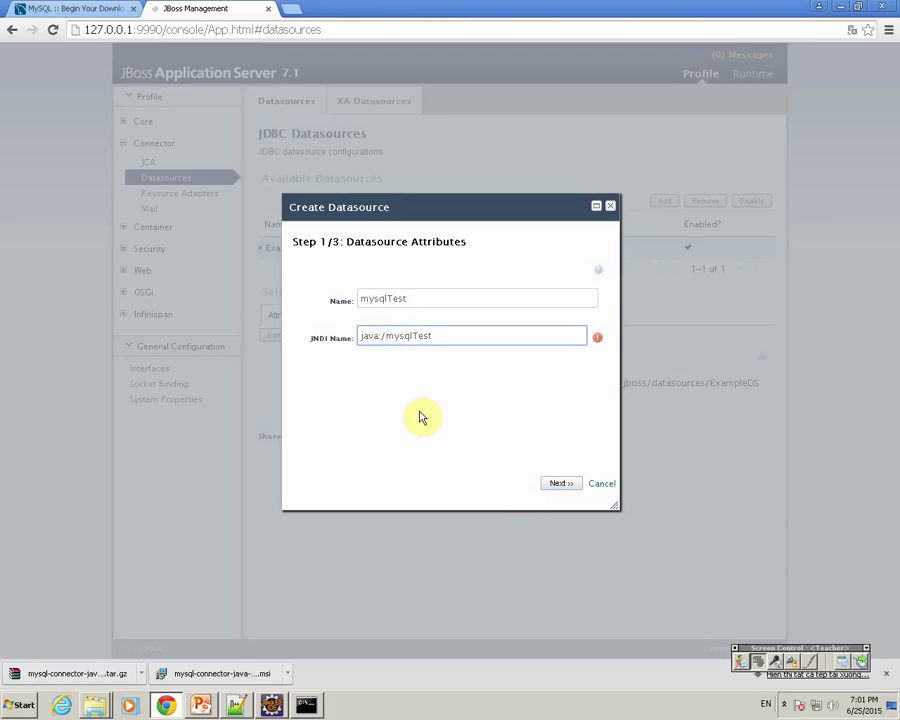
{"action": "left_click", "coordinate": [552, 483]}
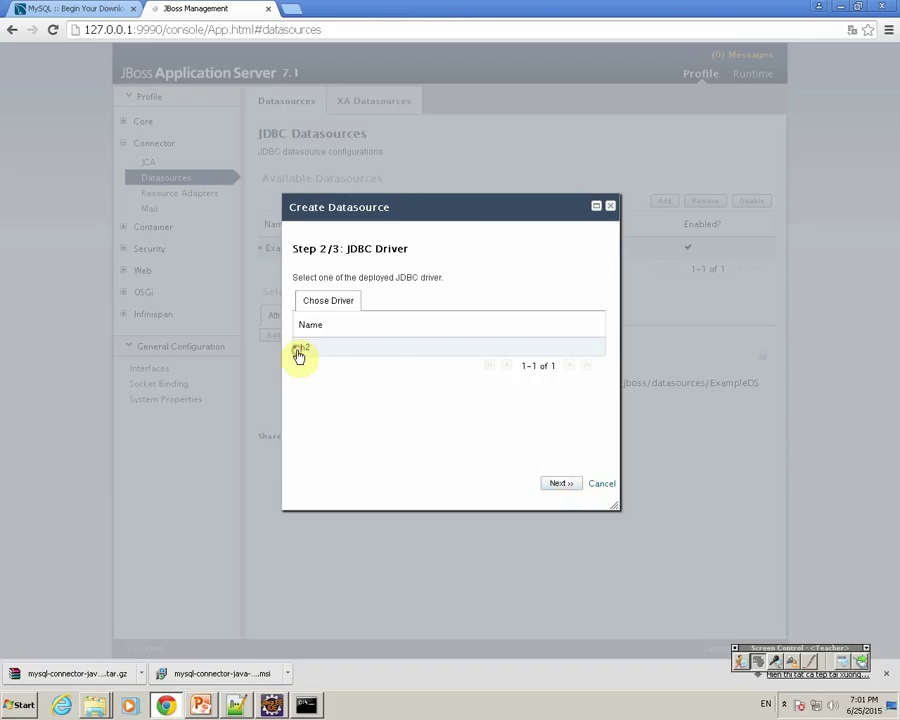
{"action": "left_click", "coordinate": [333, 302]}
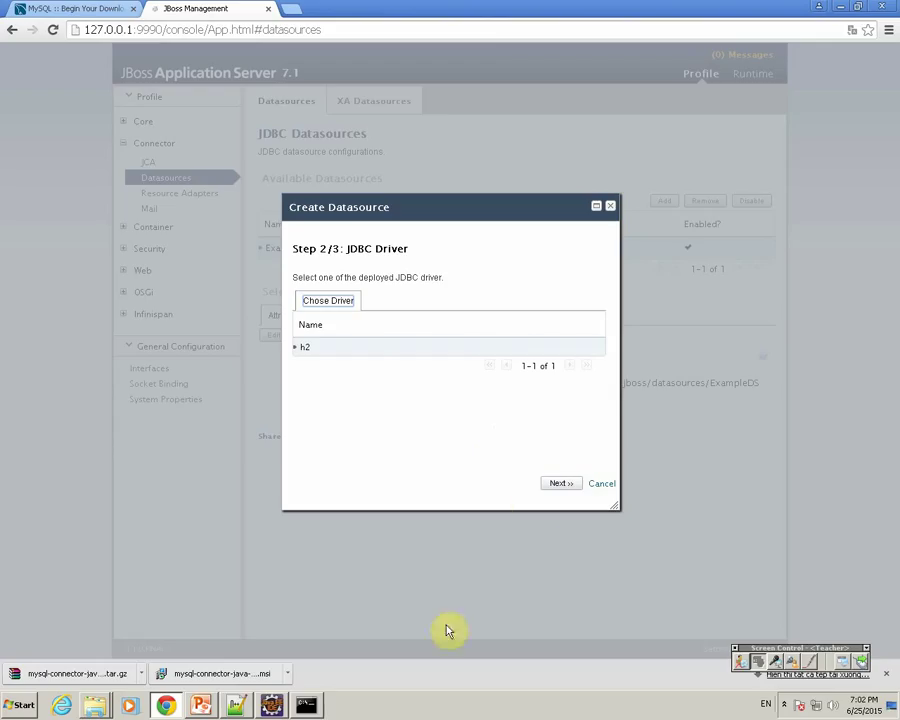
{"action": "left_click", "coordinate": [240, 706]}
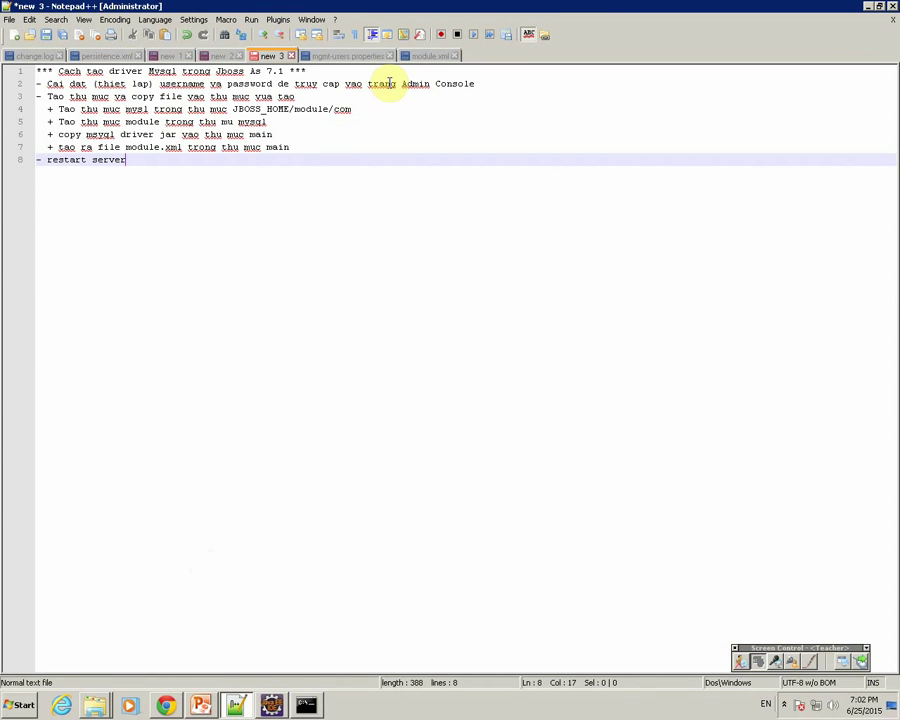
Step: Review module.xml's com.mysql names and cancel the datasource wizard for now
{"action": "left_click", "coordinate": [425, 56]}
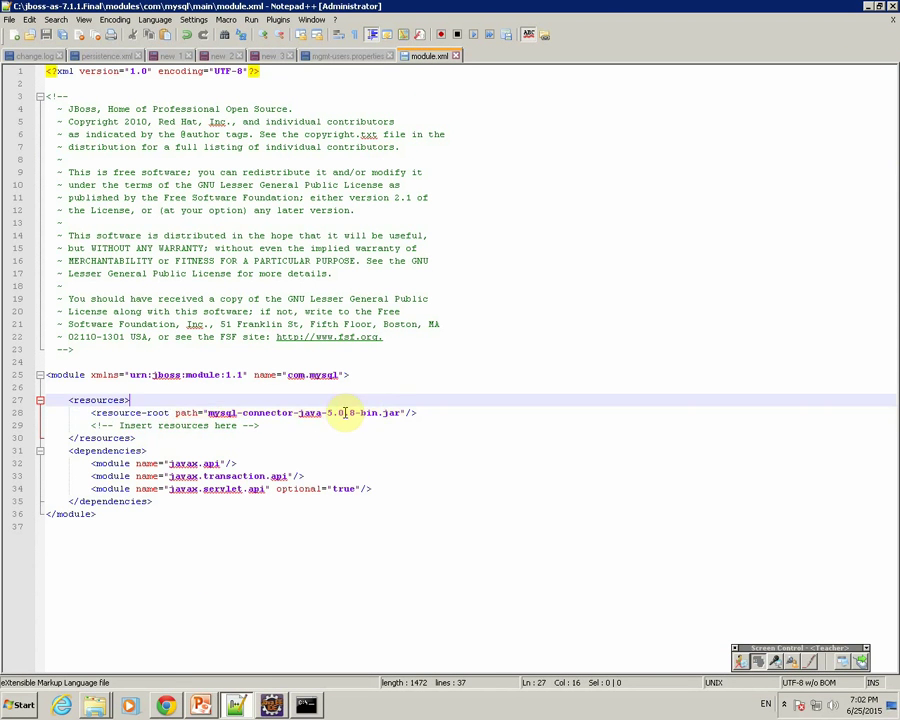
{"action": "double_click", "coordinate": [217, 411]}
{"action": "left_click", "coordinate": [289, 373]}
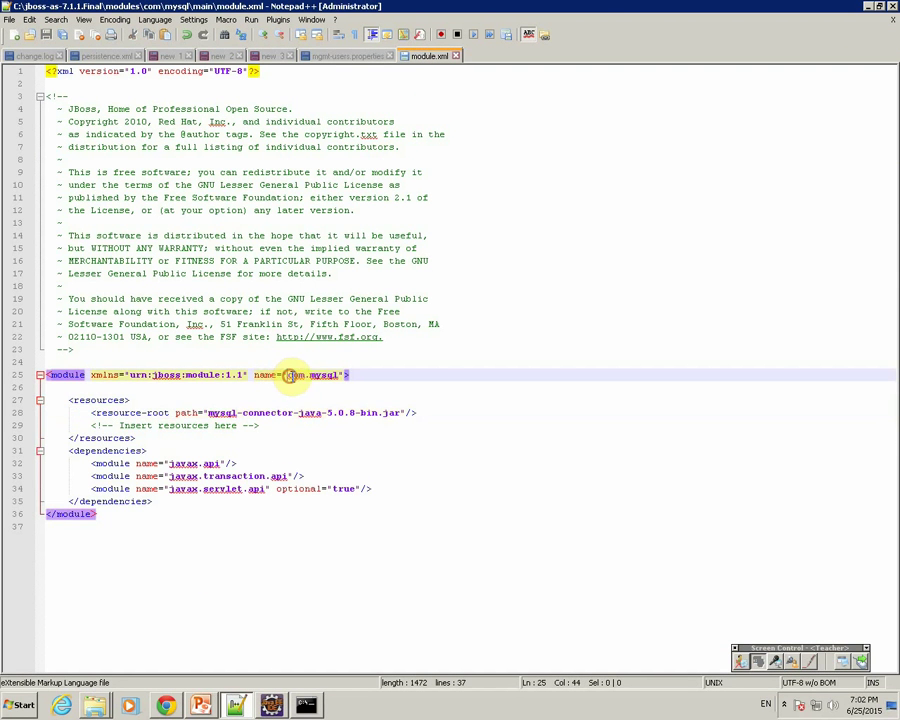
{"action": "left_click_drag", "start_coordinate": [344, 372], "coordinate": [290, 378]}
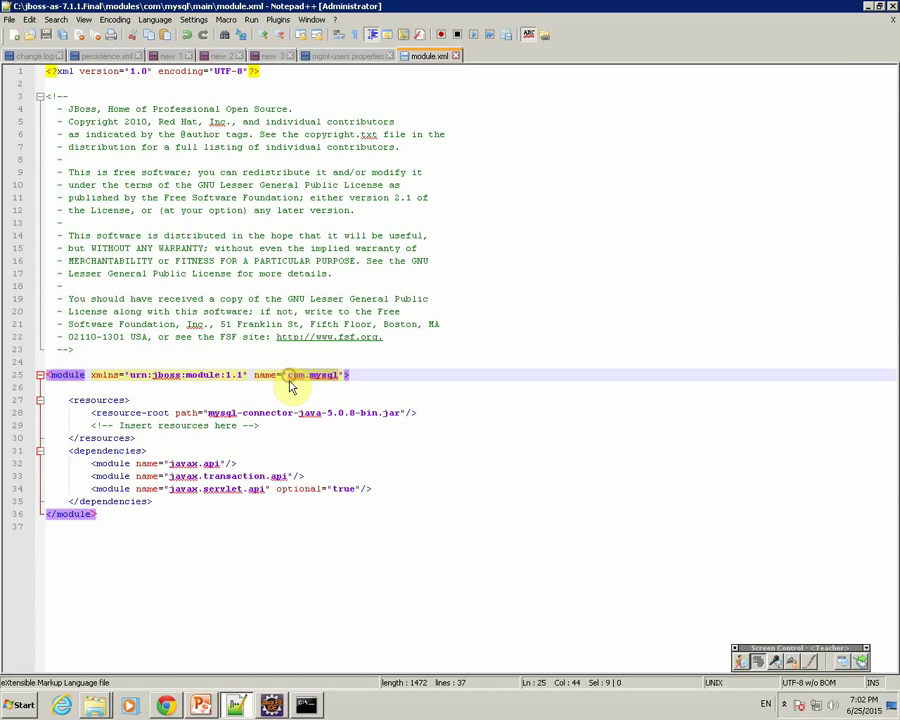
{"action": "left_click", "coordinate": [237, 707]}
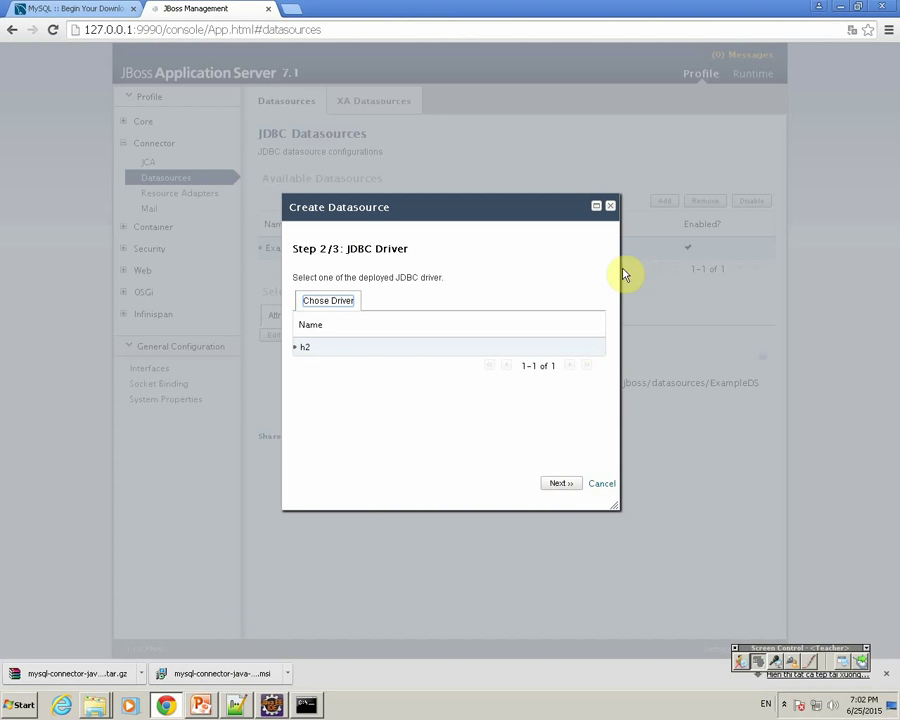
{"action": "left_click", "coordinate": [612, 208]}
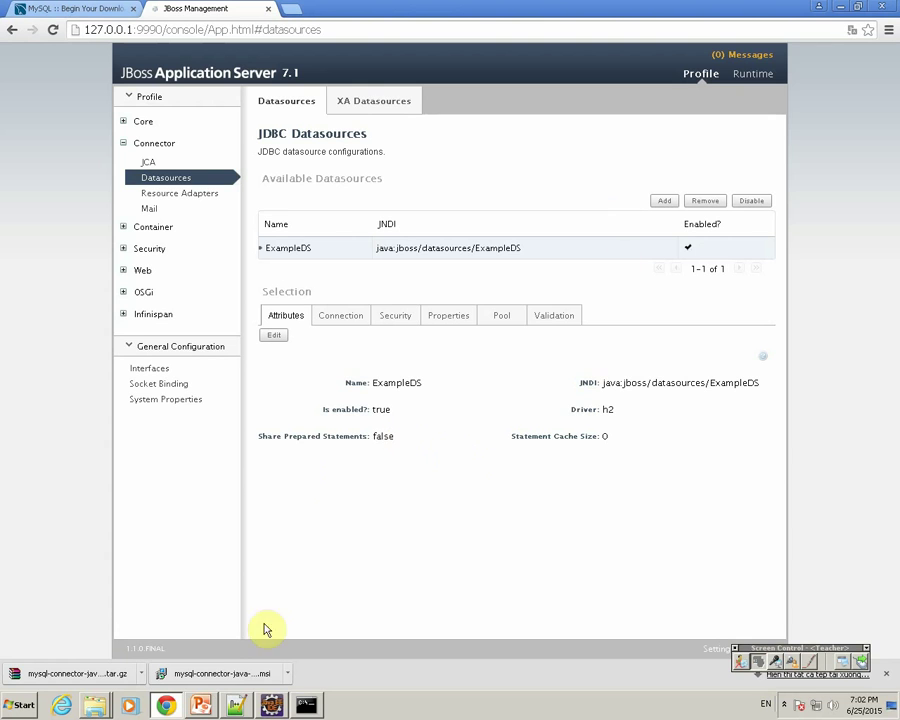
Step: Add notes line 8 reading '- Cau hinh trong standalone.xml'
{"action": "left_click", "coordinate": [235, 705]}
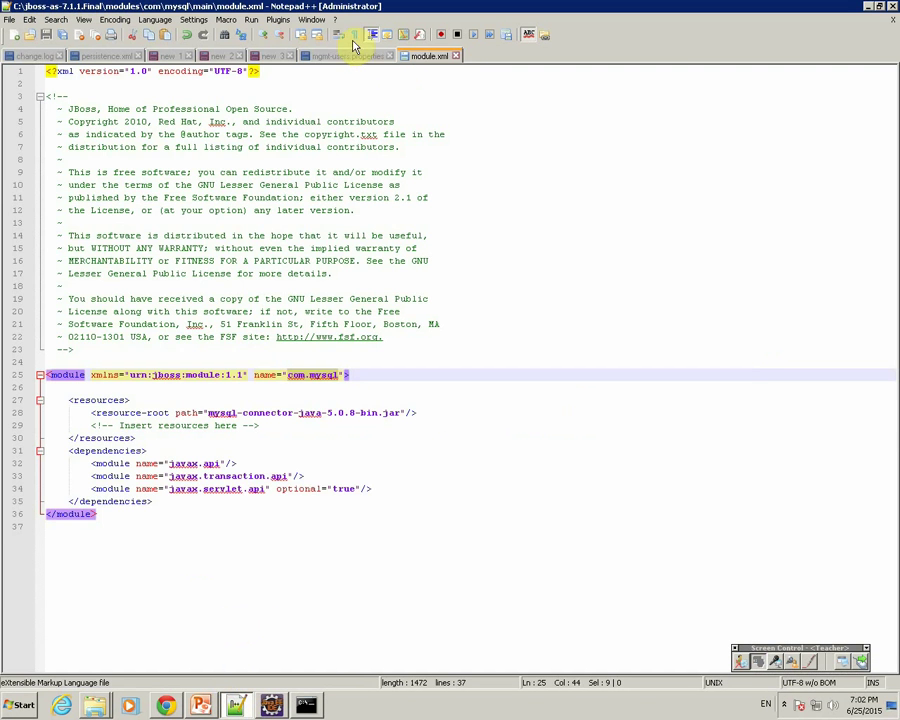
{"action": "left_click", "coordinate": [268, 57]}
{"action": "left_click", "coordinate": [305, 148]}
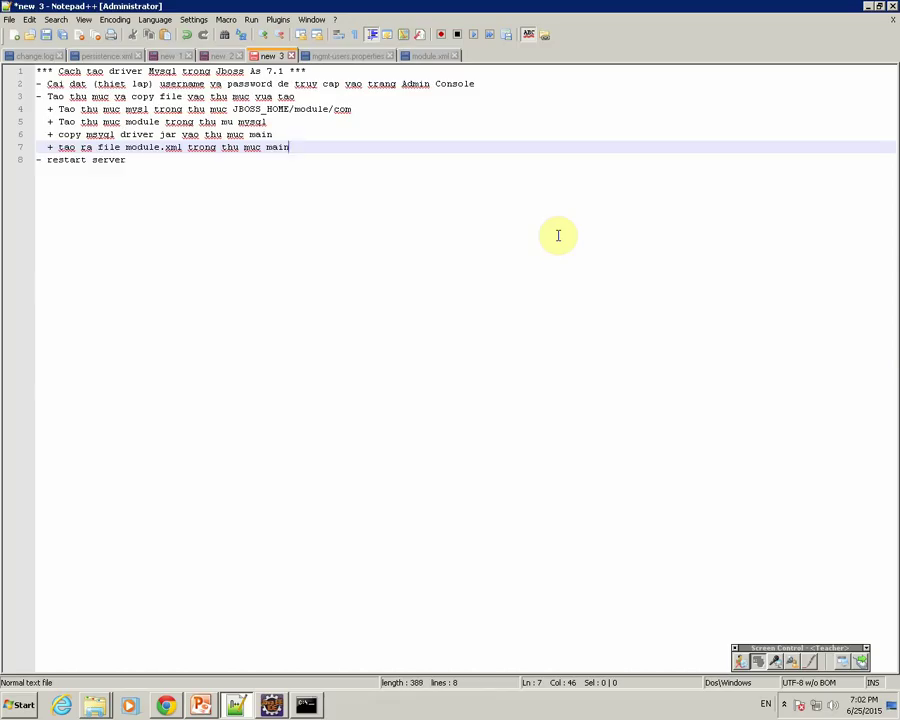
{"action": "key", "text": "Return"}
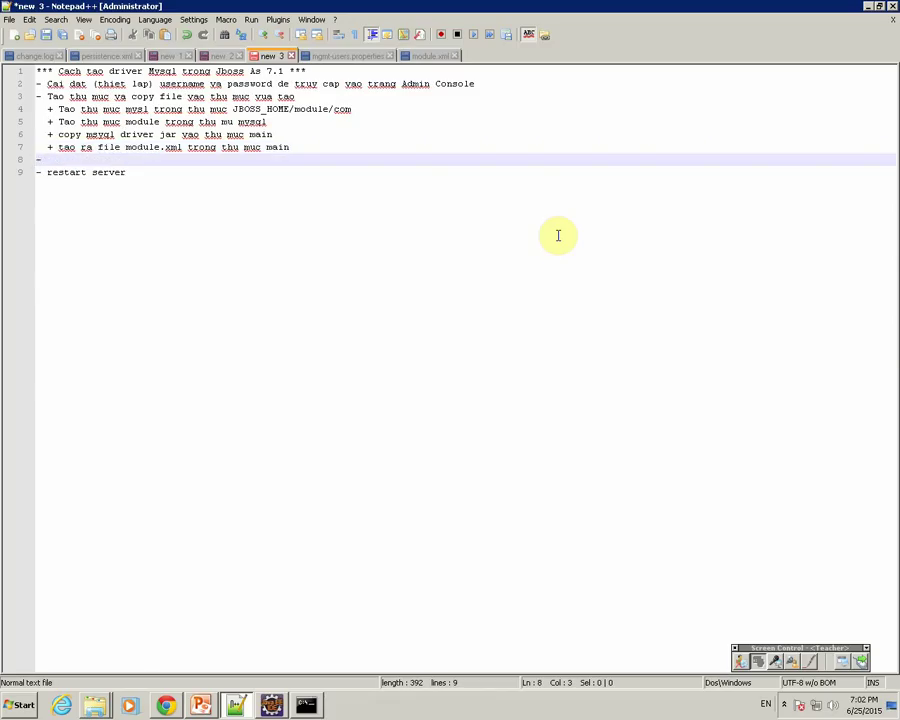
{"action": "type", "text": "- Ca"}
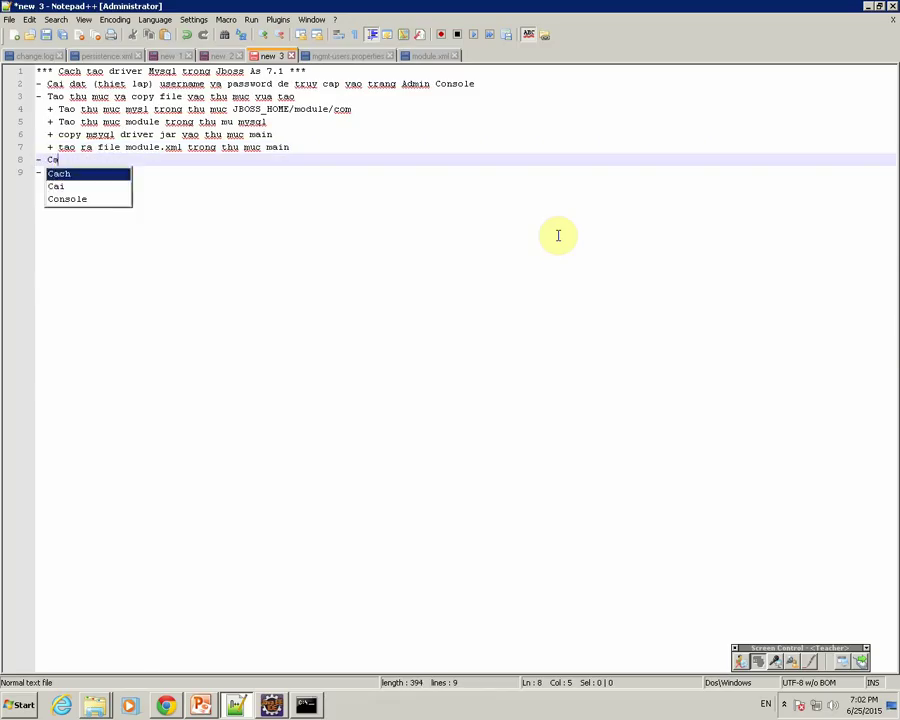
{"action": "type", "text": "u hinh "}
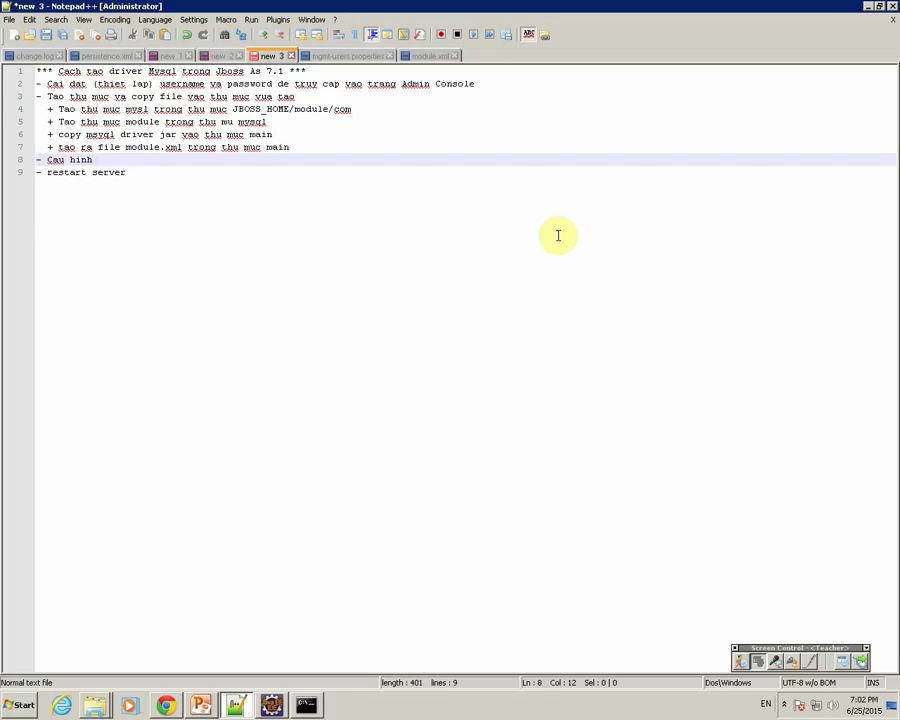
{"action": "type", "text": "trong "}
{"action": "type", "text": "stat"}
{"action": "type", "text": "dalone.xml"}
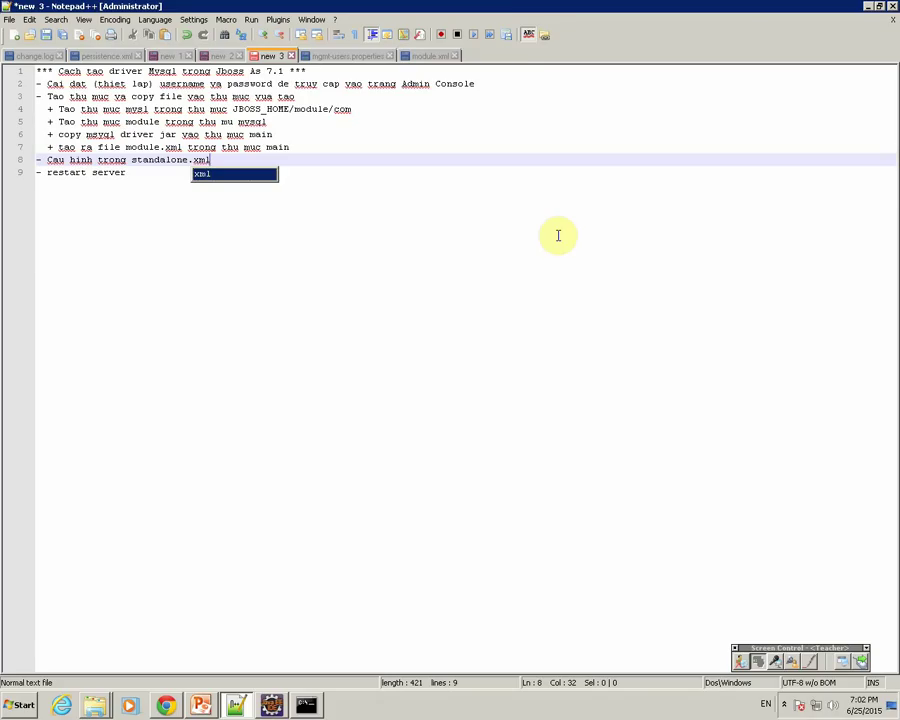
Step: Browse to jboss-as-7.1.1.Final\standalone\configuration and bring up standalone.xml's actions
{"action": "left_click", "coordinate": [94, 706]}
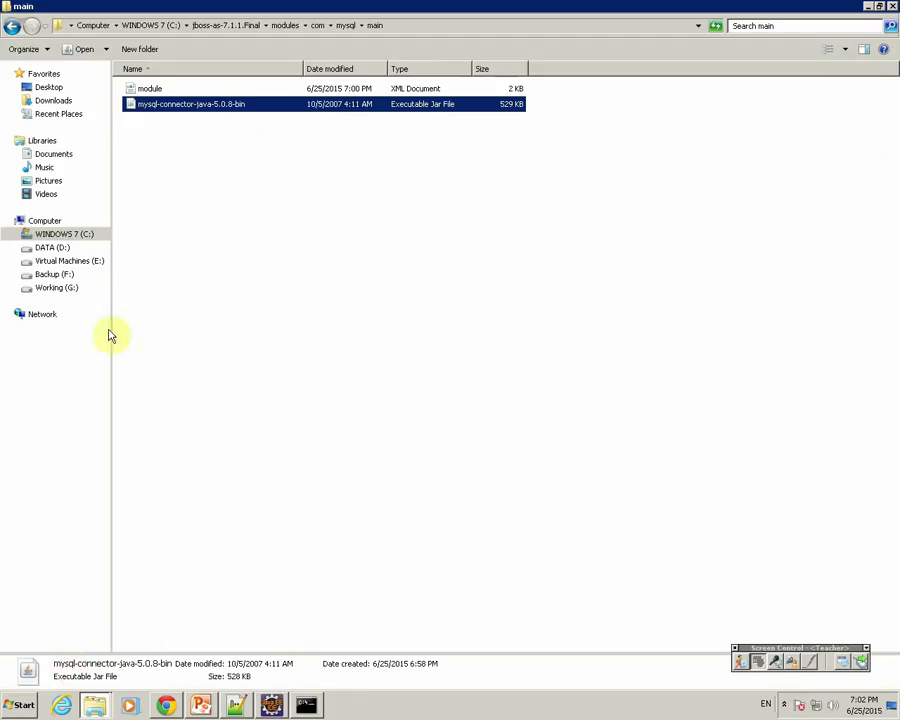
{"action": "left_click", "coordinate": [225, 27]}
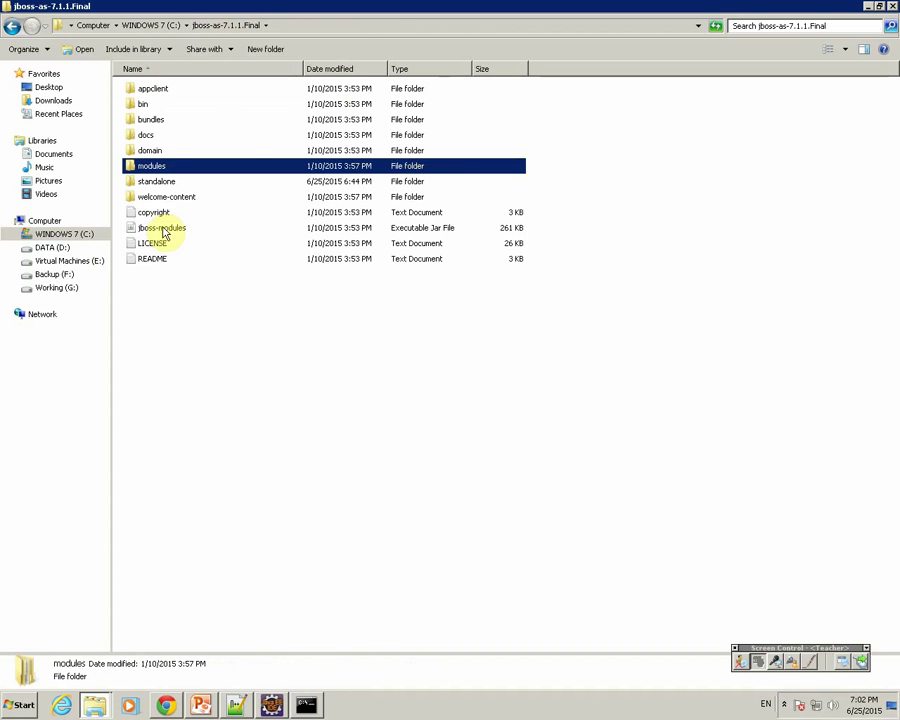
{"action": "left_click", "coordinate": [157, 185]}
{"action": "double_click", "coordinate": [157, 186]}
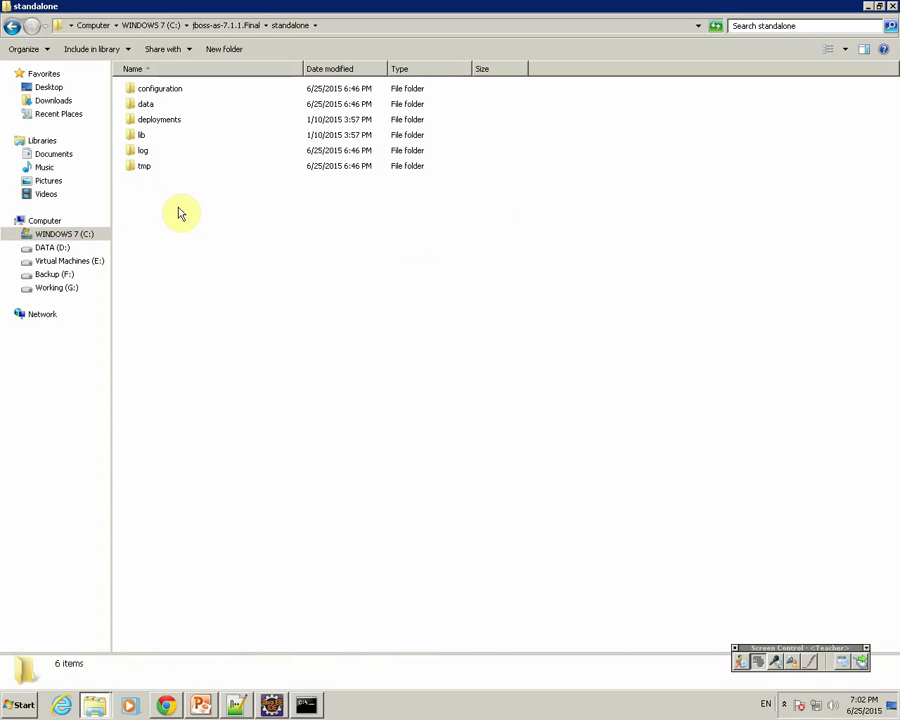
{"action": "double_click", "coordinate": [156, 90]}
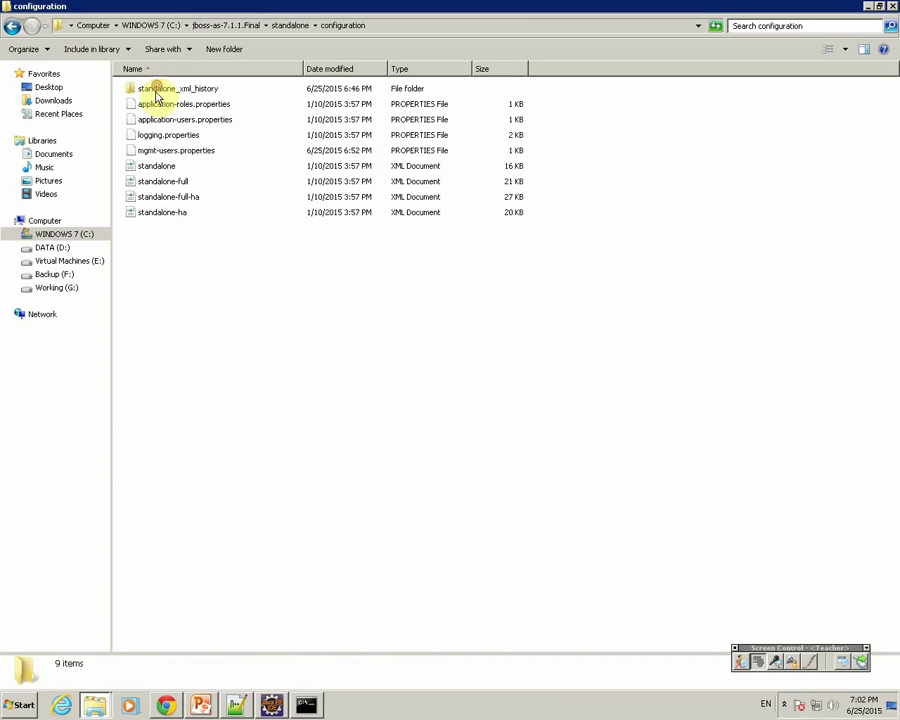
{"action": "left_click", "coordinate": [157, 167]}
{"action": "right_click", "coordinate": [158, 170]}
Step: Open standalone.xml in Notepad++ and scroll to the drivers section
{"action": "left_click", "coordinate": [176, 215]}
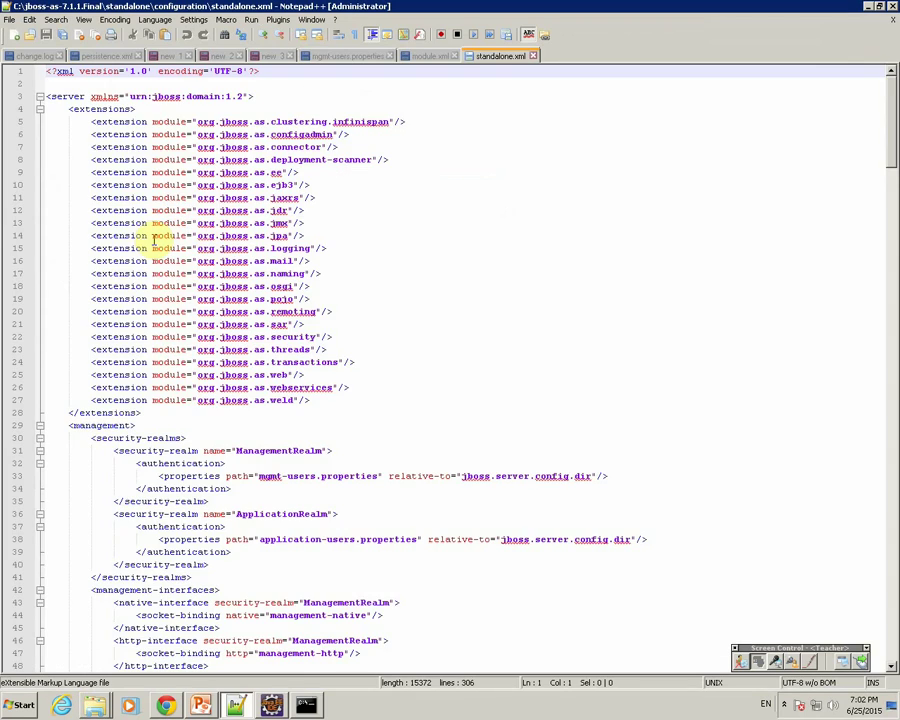
{"action": "left_click_drag", "start_coordinate": [883, 108], "coordinate": [869, 345]}
{"action": "scroll", "coordinate": [866, 340], "scroll_direction": "down", "scroll_amount": 2}
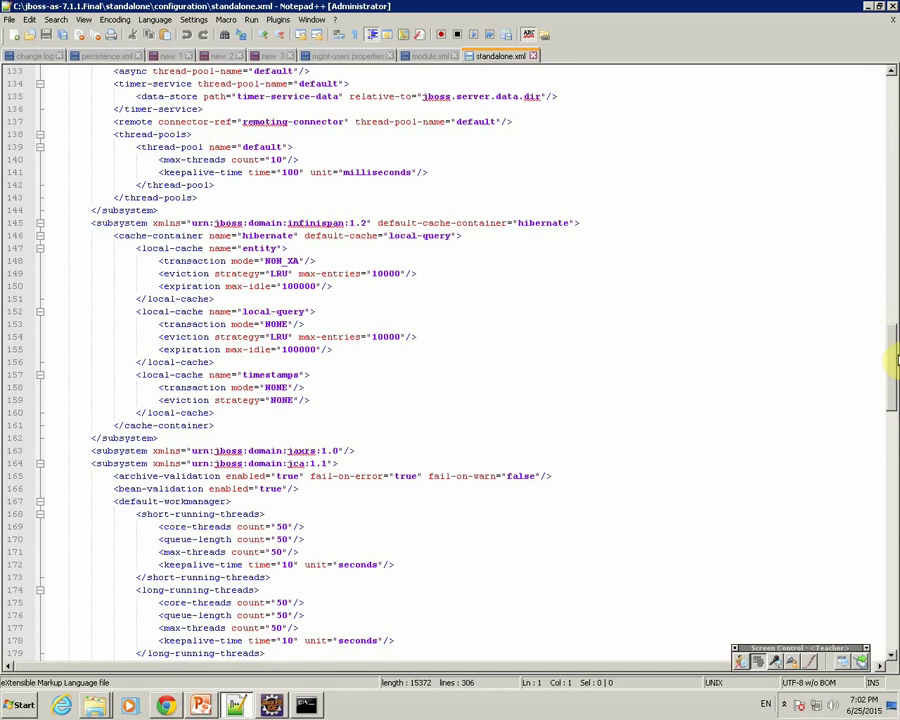
{"action": "left_click_drag", "start_coordinate": [894, 361], "coordinate": [893, 574]}
{"action": "double_click", "coordinate": [270, 286]}
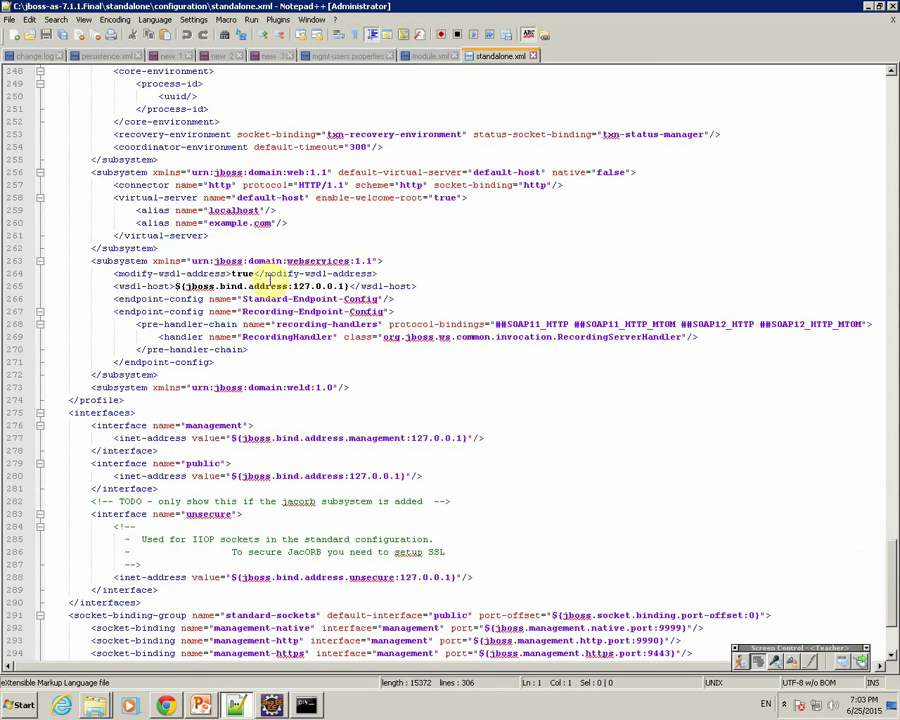
{"action": "left_click_drag", "start_coordinate": [889, 557], "coordinate": [895, 258]}
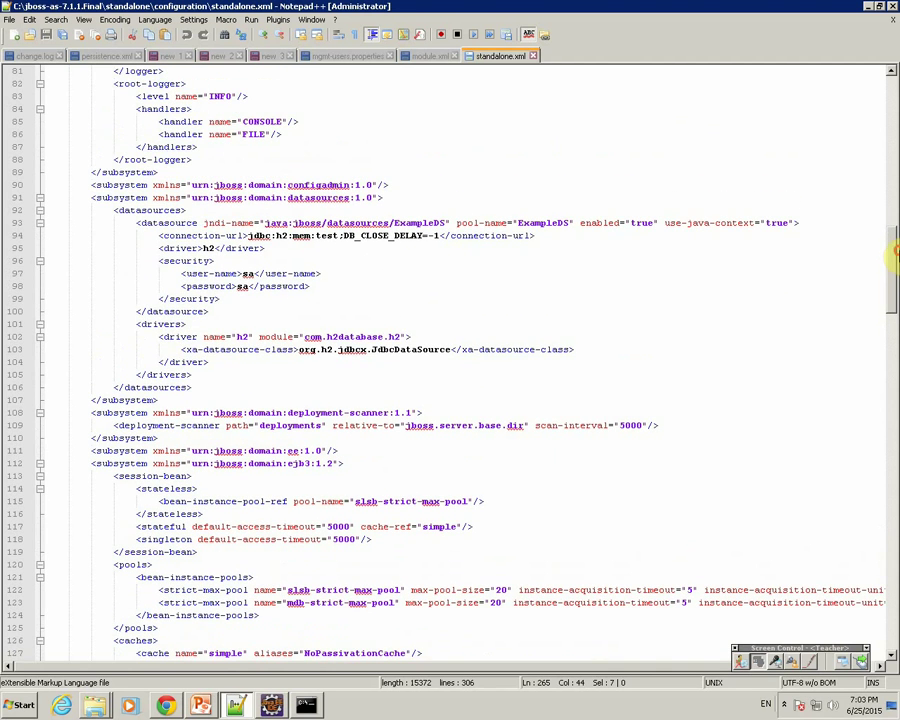
Step: Duplicate the h2 driver entry on the line below the original
{"action": "left_click_drag", "start_coordinate": [136, 324], "coordinate": [261, 386]}
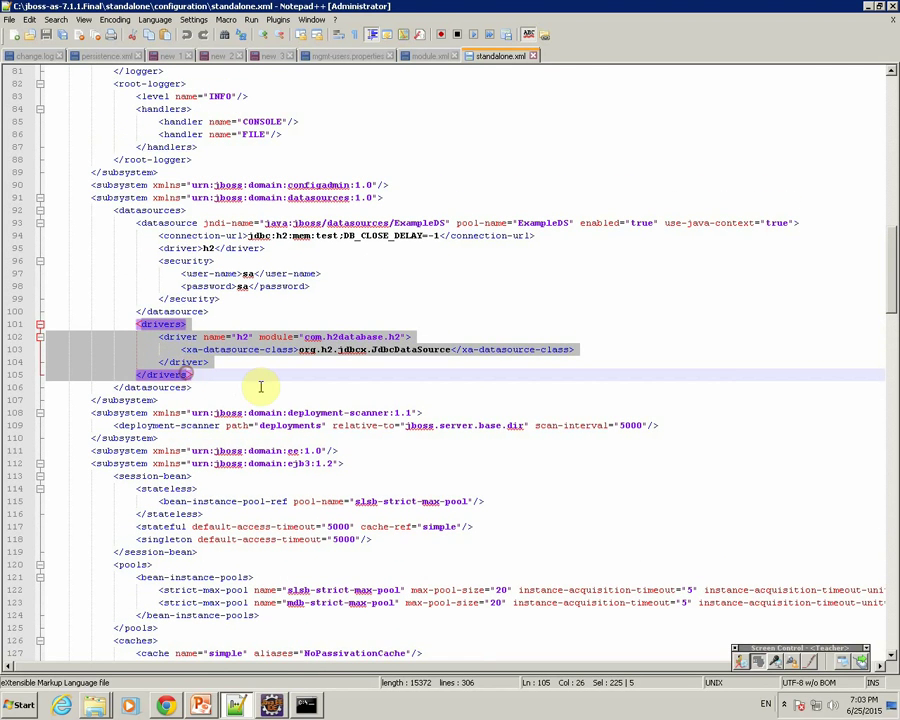
{"action": "left_click", "coordinate": [204, 370]}
{"action": "left_click_drag", "start_coordinate": [157, 336], "coordinate": [211, 362]}
{"action": "key", "text": "ctrl+c"}
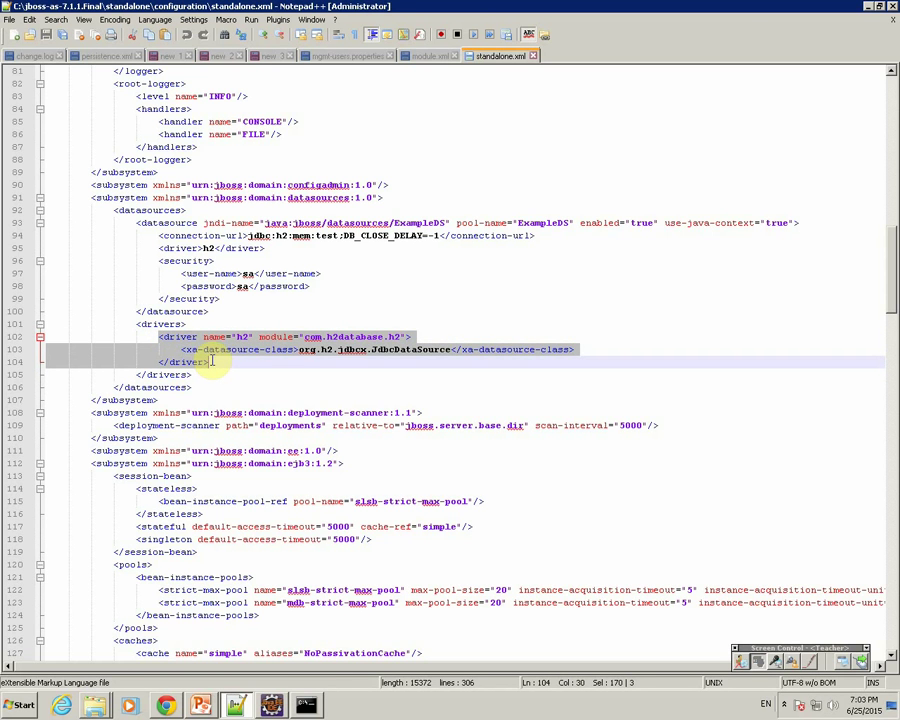
{"action": "left_click", "coordinate": [211, 362]}
{"action": "key", "text": "Return"}
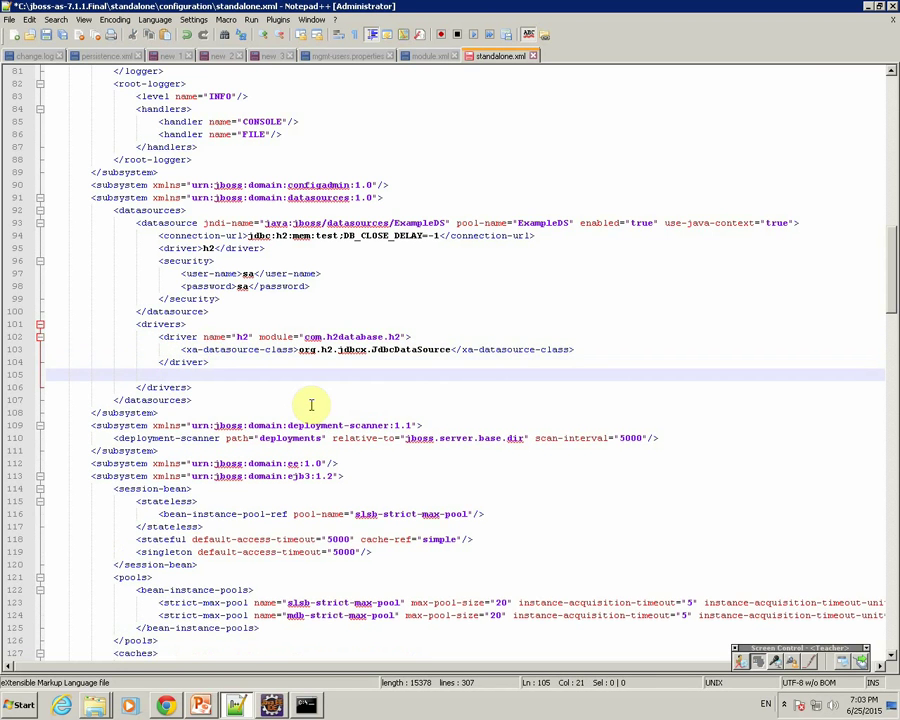
{"action": "key", "text": "ctrl+v"}
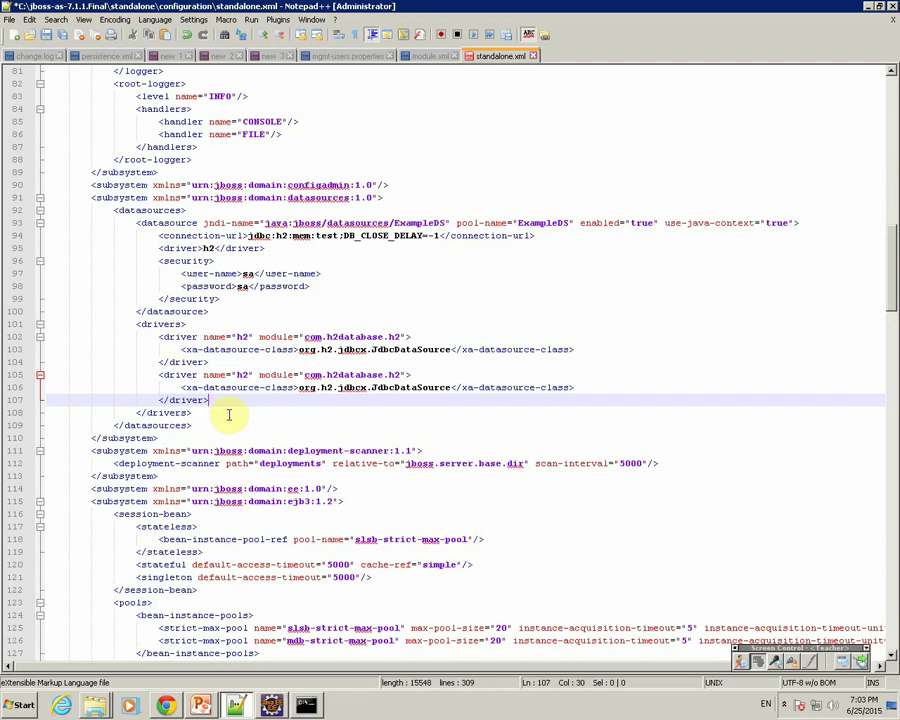
Step: Rename the copied driver to mysql with module com.mysql
{"action": "left_click_drag", "start_coordinate": [182, 388], "coordinate": [578, 388]}
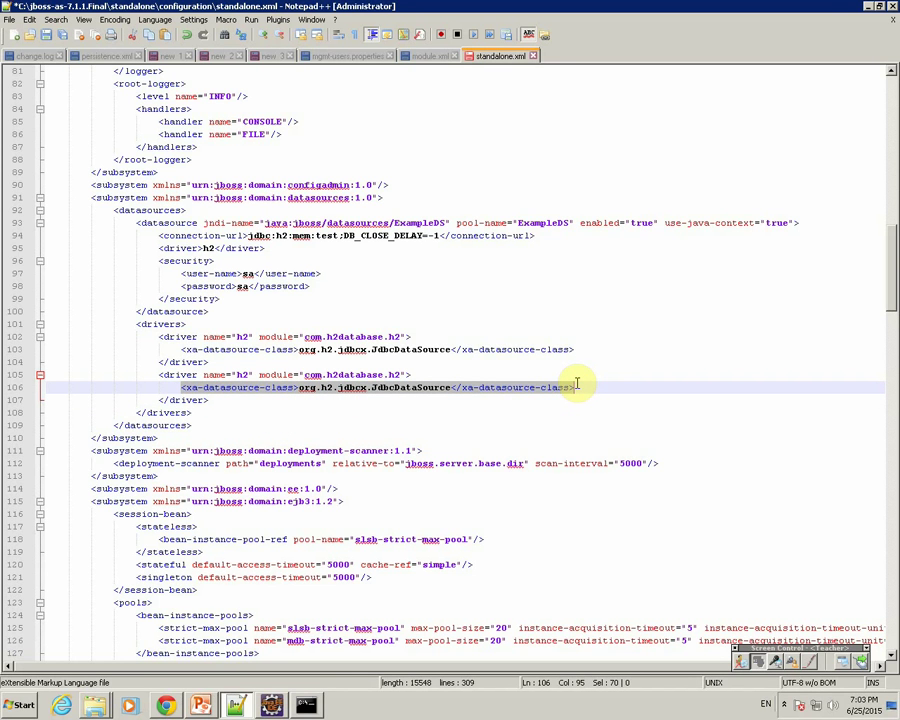
{"action": "left_click_drag", "start_coordinate": [576, 383], "coordinate": [428, 398]}
{"action": "double_click", "coordinate": [415, 387]}
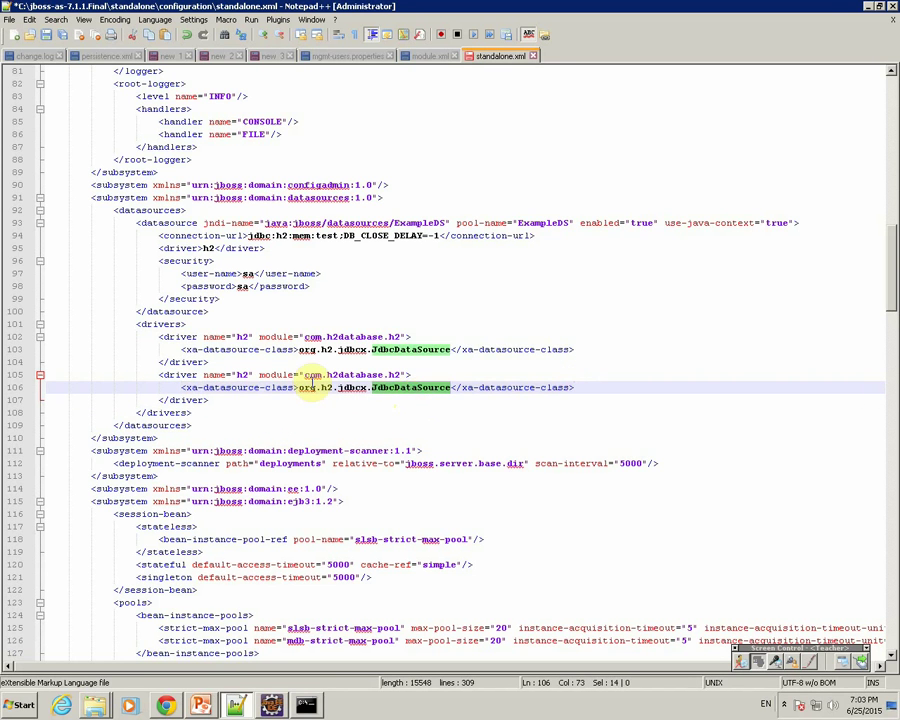
{"action": "double_click", "coordinate": [312, 375]}
{"action": "double_click", "coordinate": [340, 375]}
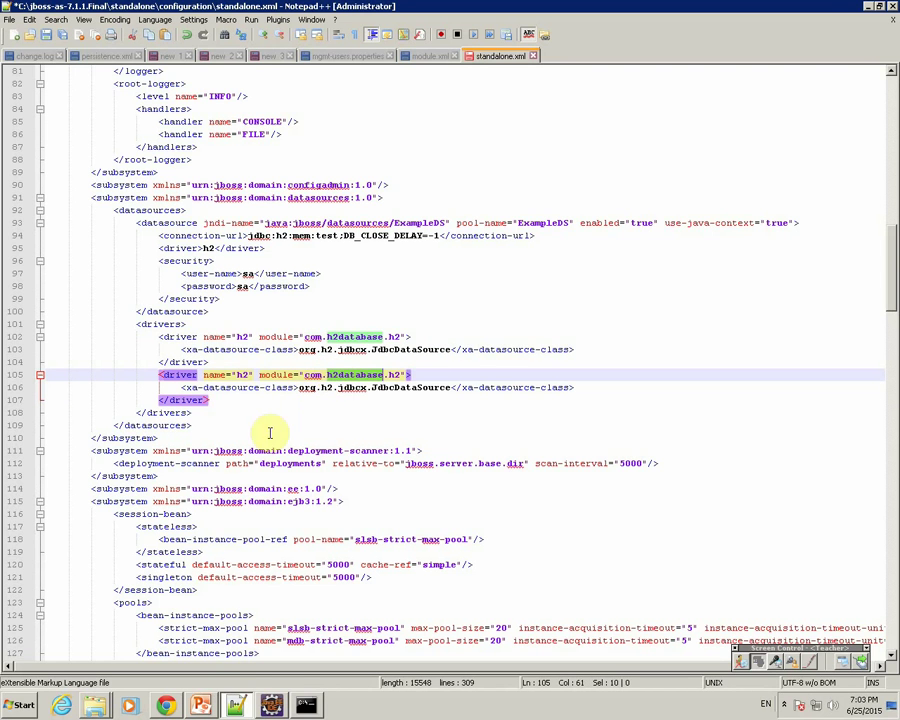
{"action": "double_click", "coordinate": [240, 374]}
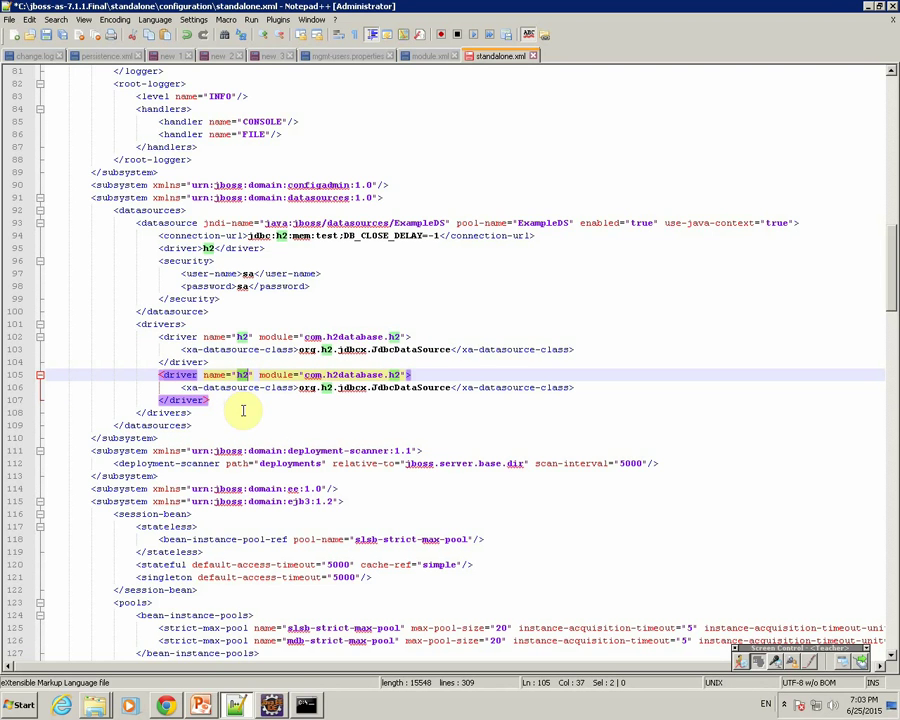
{"action": "type", "text": "mysql"}
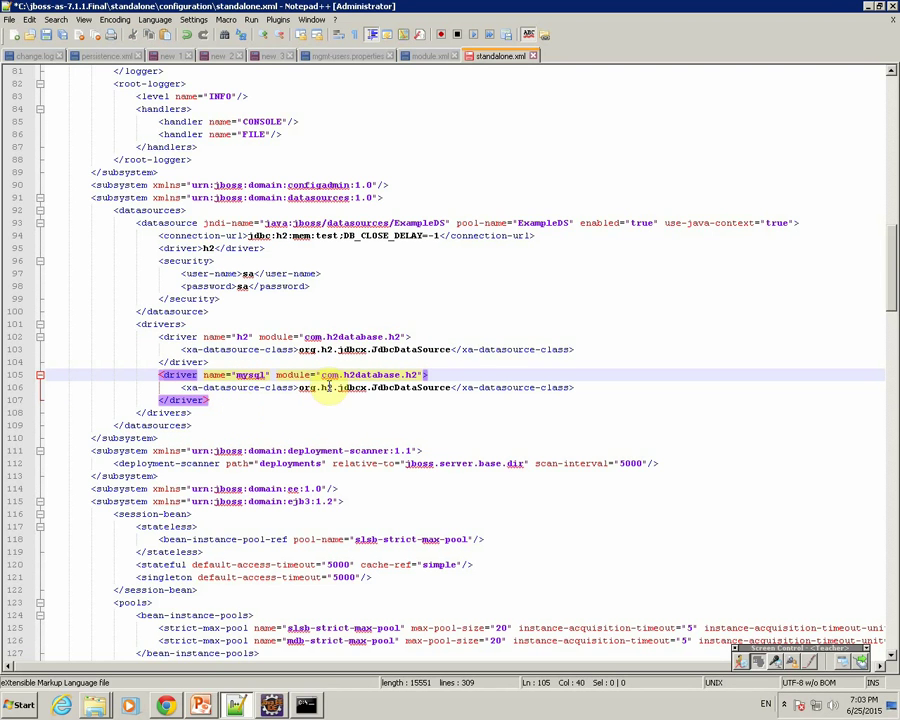
{"action": "left_click_drag", "start_coordinate": [322, 375], "coordinate": [393, 372]}
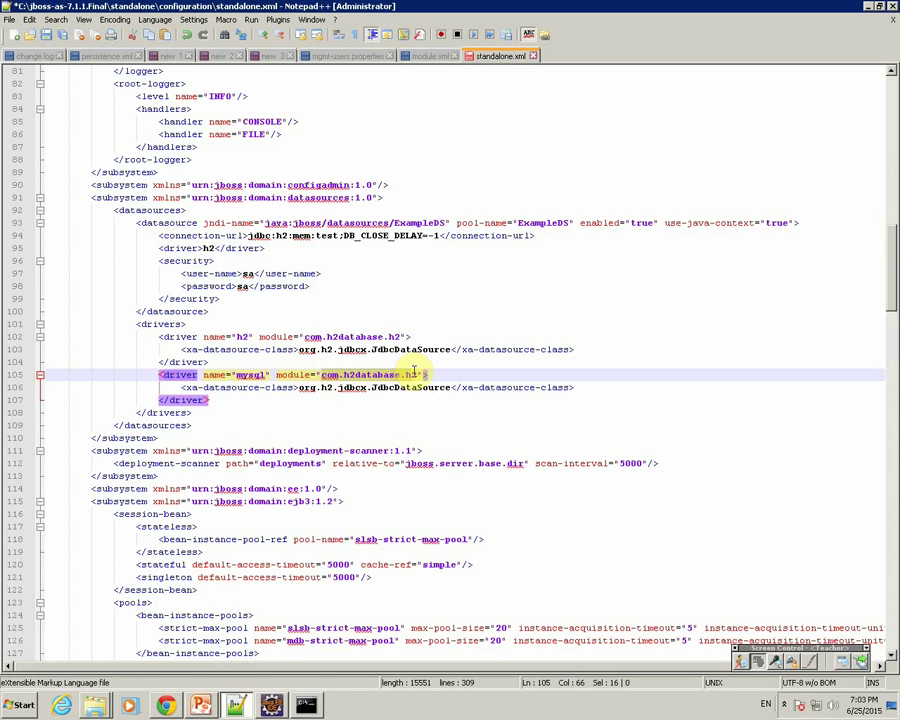
{"action": "type", "text": "com.m"}
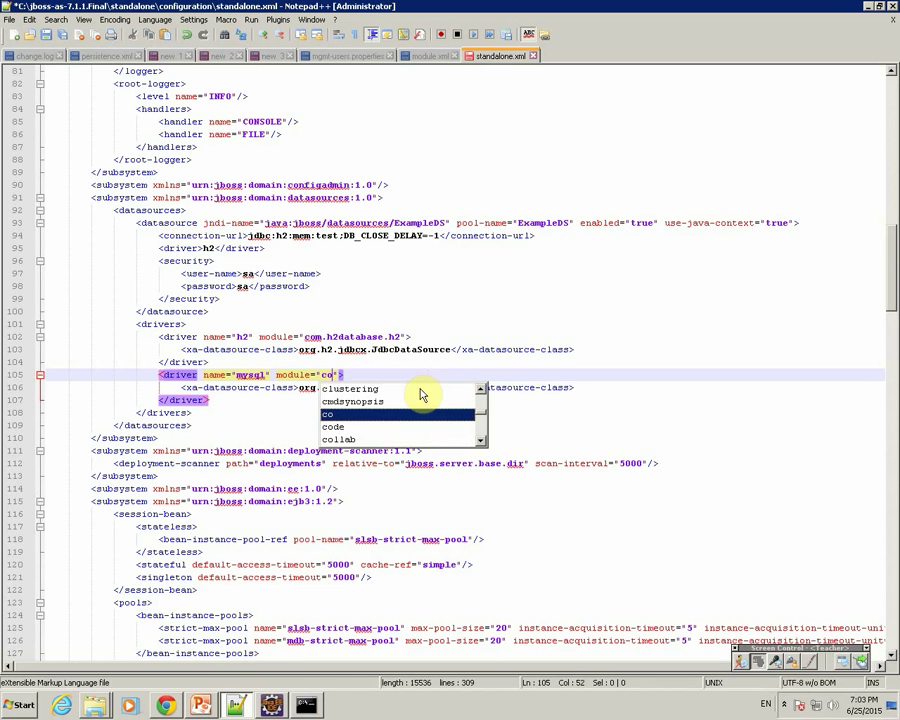
{"action": "type", "text": "ysql"}
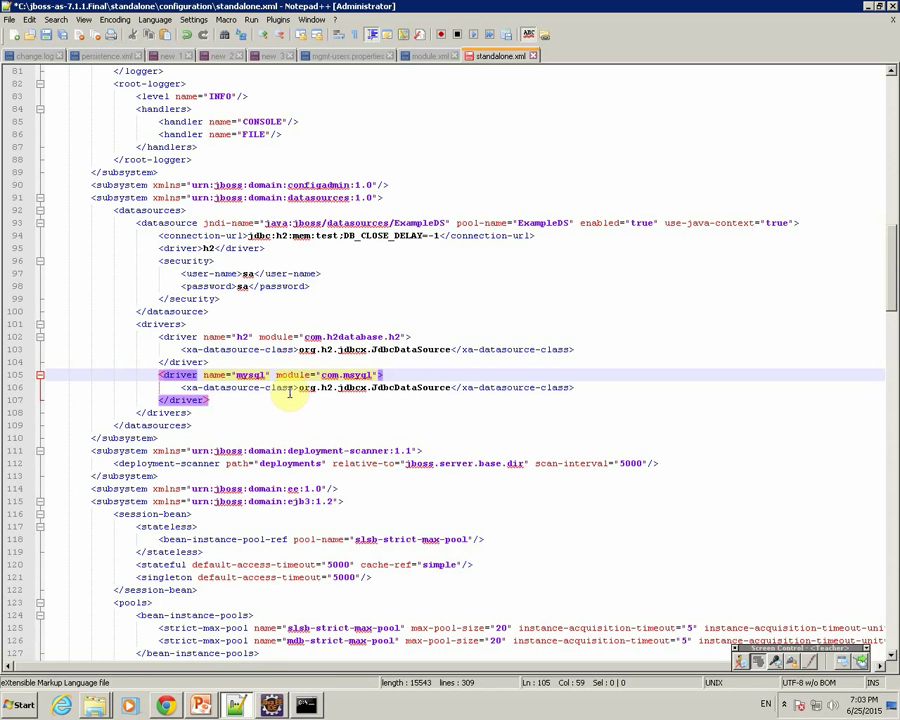
Step: Begin replacing the copy's org.h2.jdbcx.JdbcDataSource class with a jdbc.mysql class
{"action": "left_click_drag", "start_coordinate": [298, 388], "coordinate": [443, 387]}
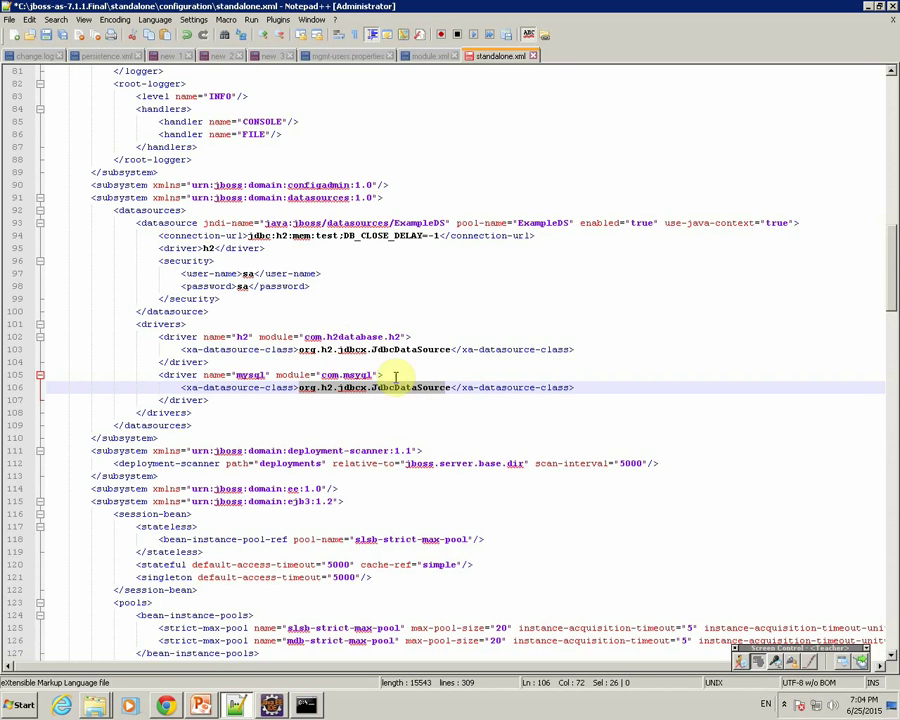
{"action": "left_click", "coordinate": [447, 387]}
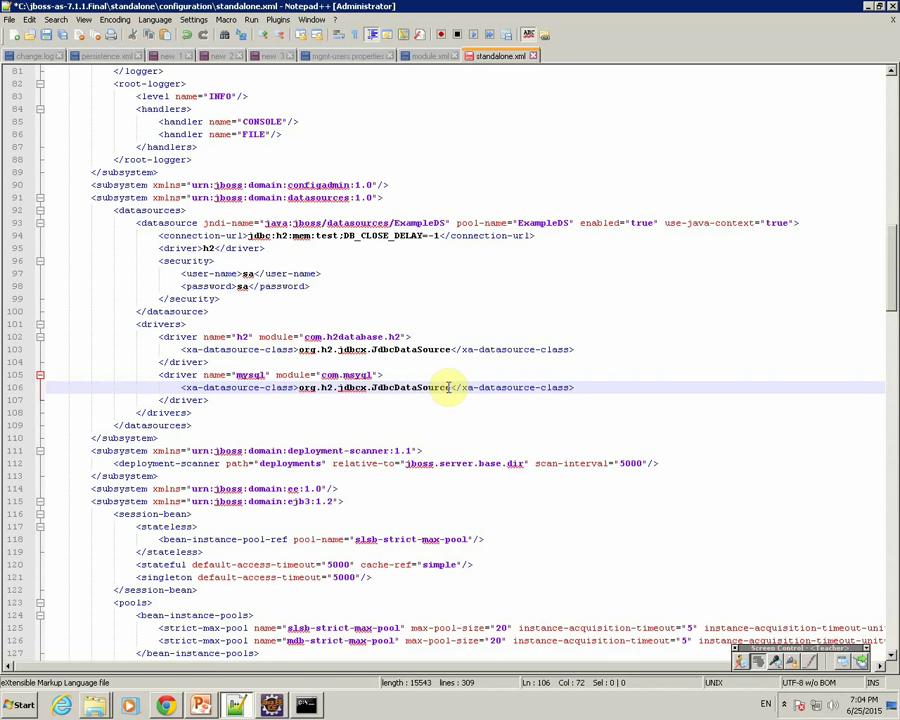
{"action": "left_click_drag", "start_coordinate": [450, 387], "coordinate": [298, 388]}
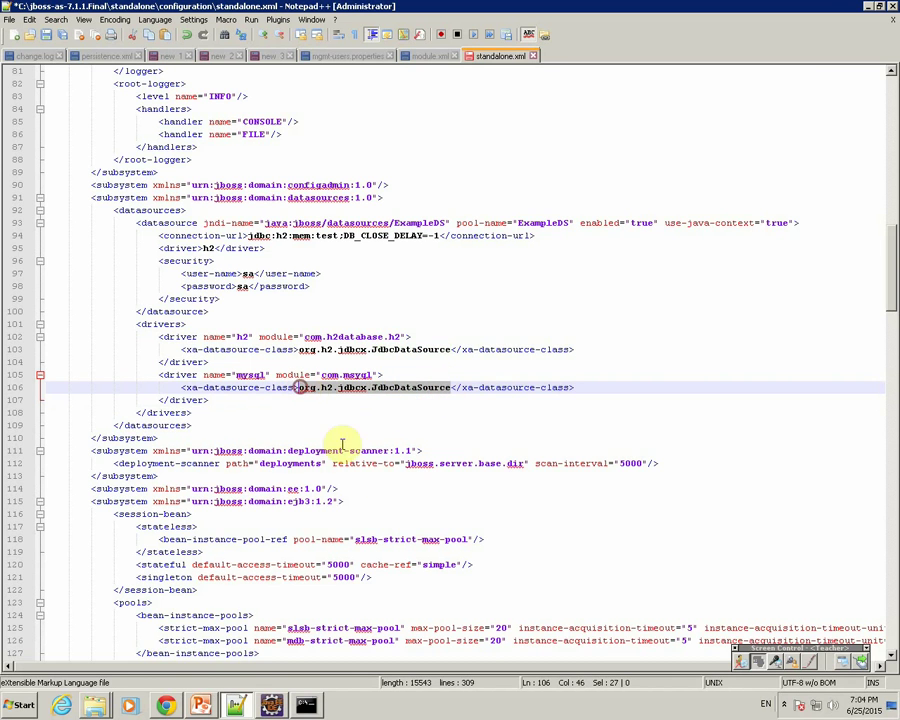
{"action": "type", "text": "jd"}
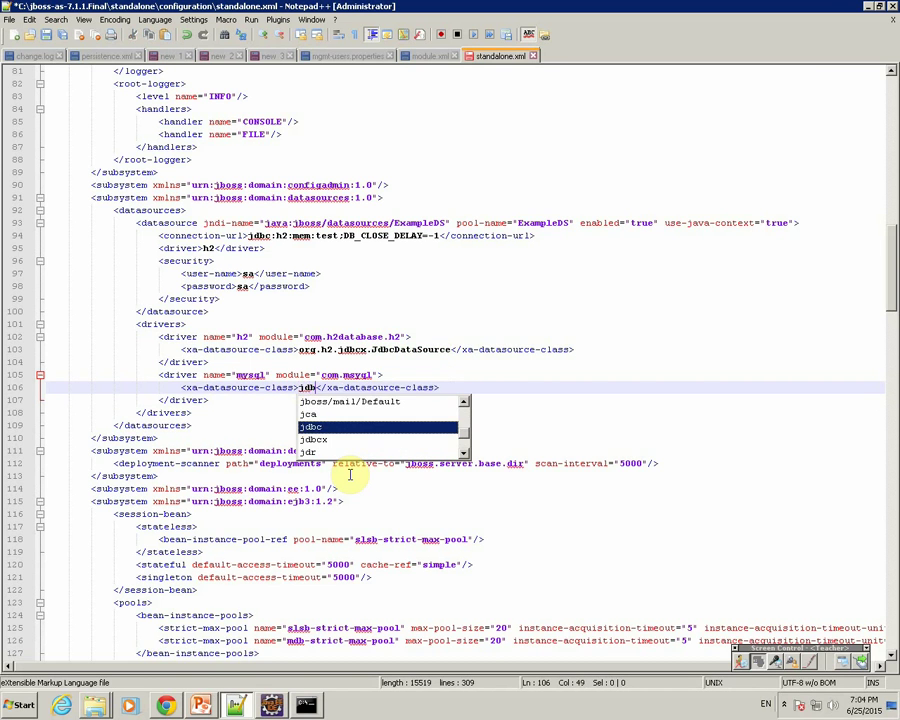
{"action": "type", "text": "bc."}
{"action": "type", "text": "mysql."}
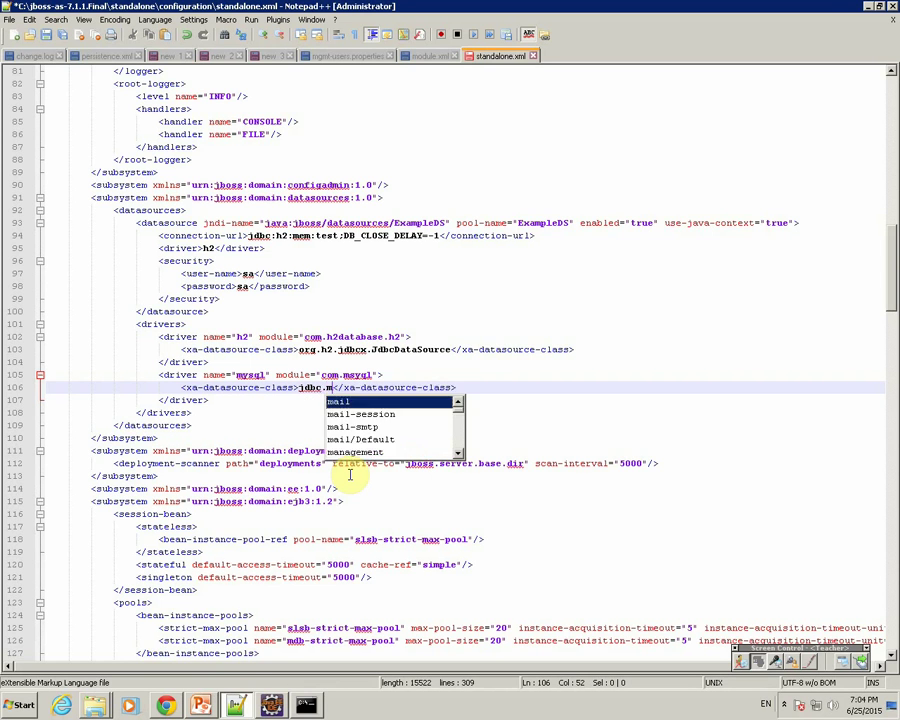
{"action": "type", "text": "d</xa-datasour"}
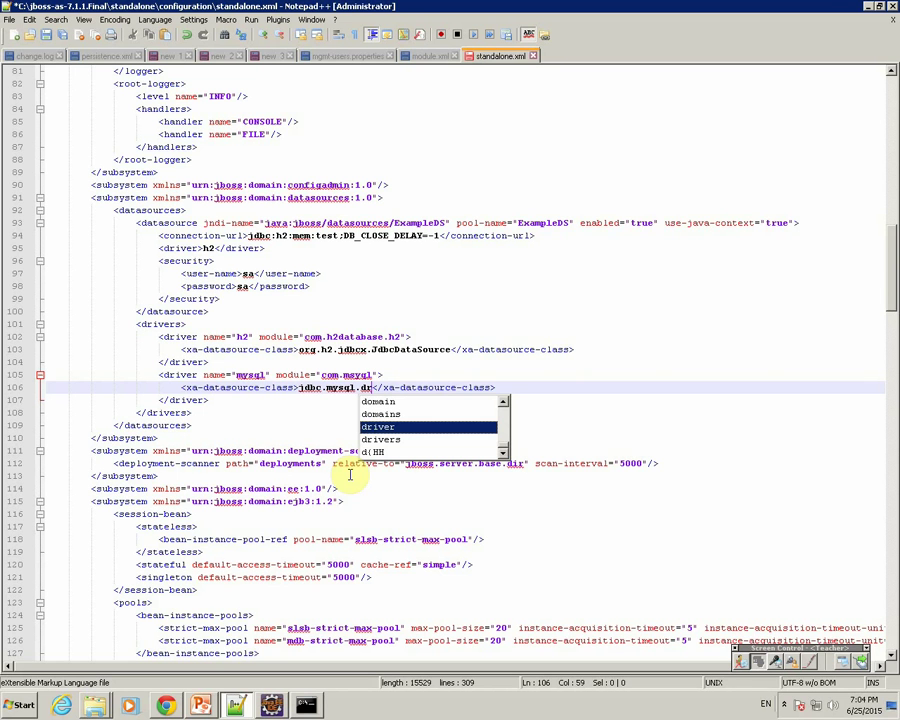
{"action": "key", "text": "Escape"}
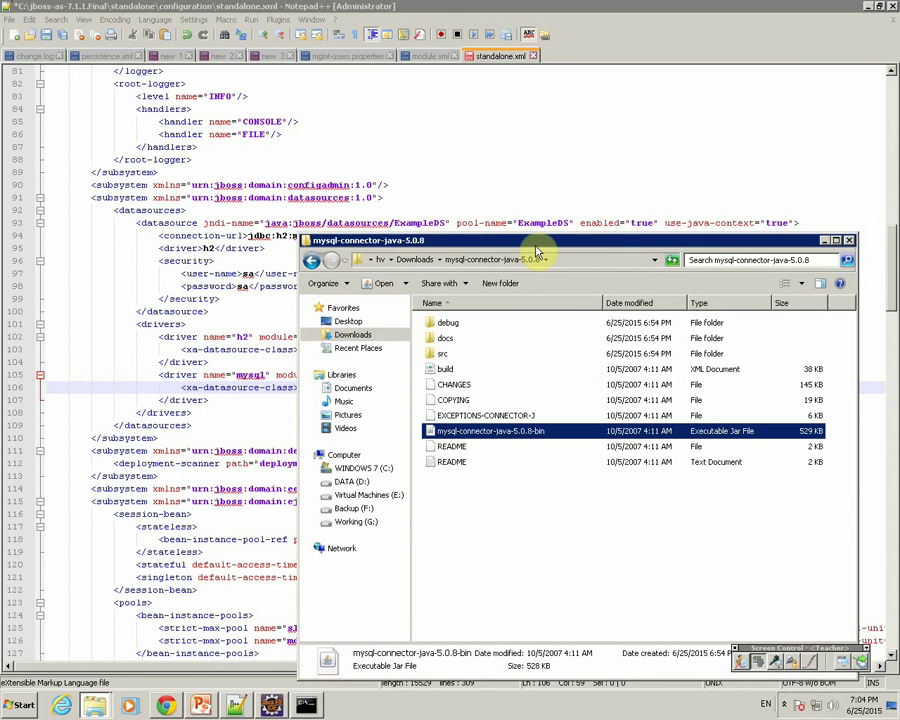
Step: Open the connector jar in WinRAR and locate Driver.class under com\mysql\jdbc
{"action": "right_click", "coordinate": [338, 323]}
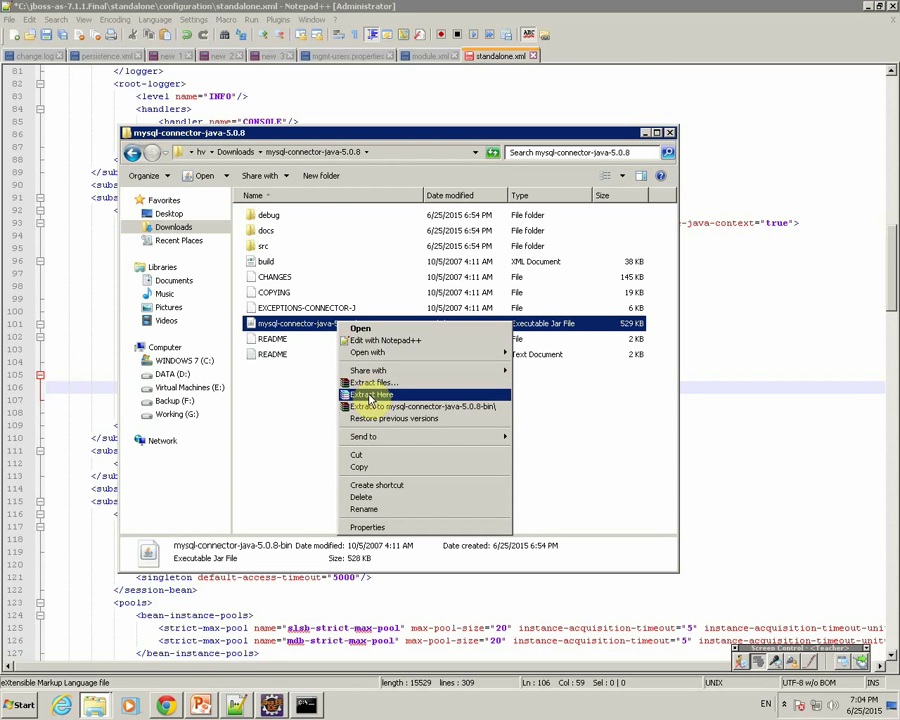
{"action": "mouse_move", "coordinate": [494, 352]}
{"action": "left_click", "coordinate": [548, 362]}
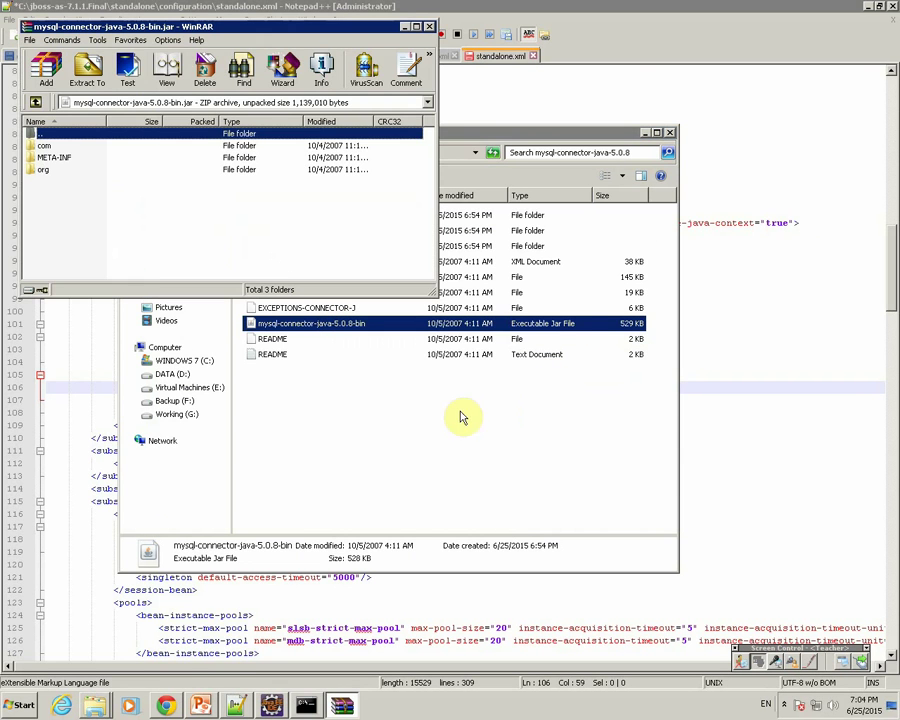
{"action": "left_click", "coordinate": [45, 146]}
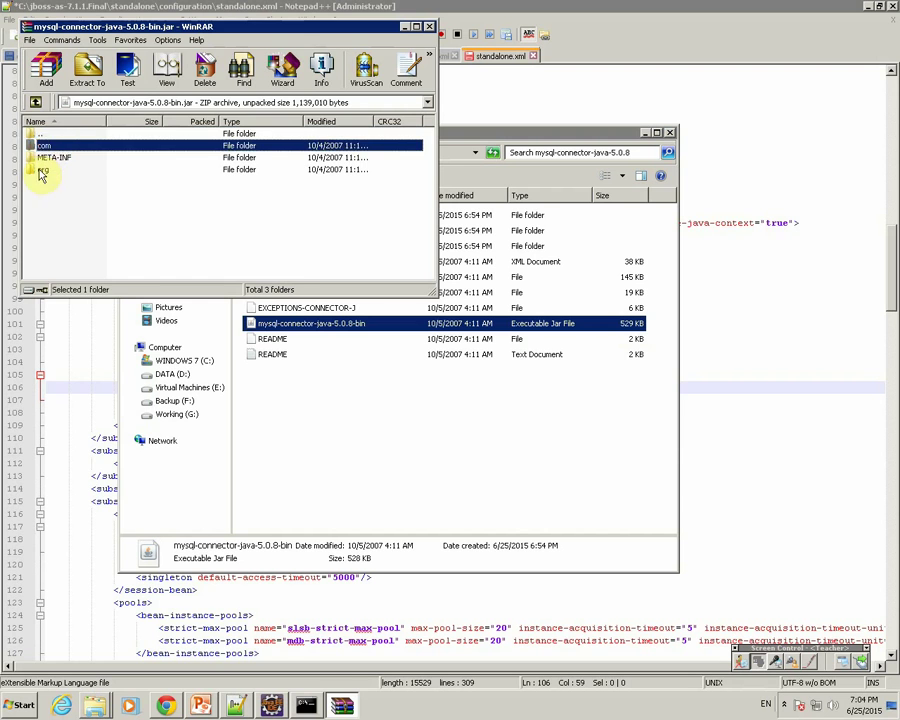
{"action": "double_click", "coordinate": [40, 146]}
{"action": "double_click", "coordinate": [38, 146]}
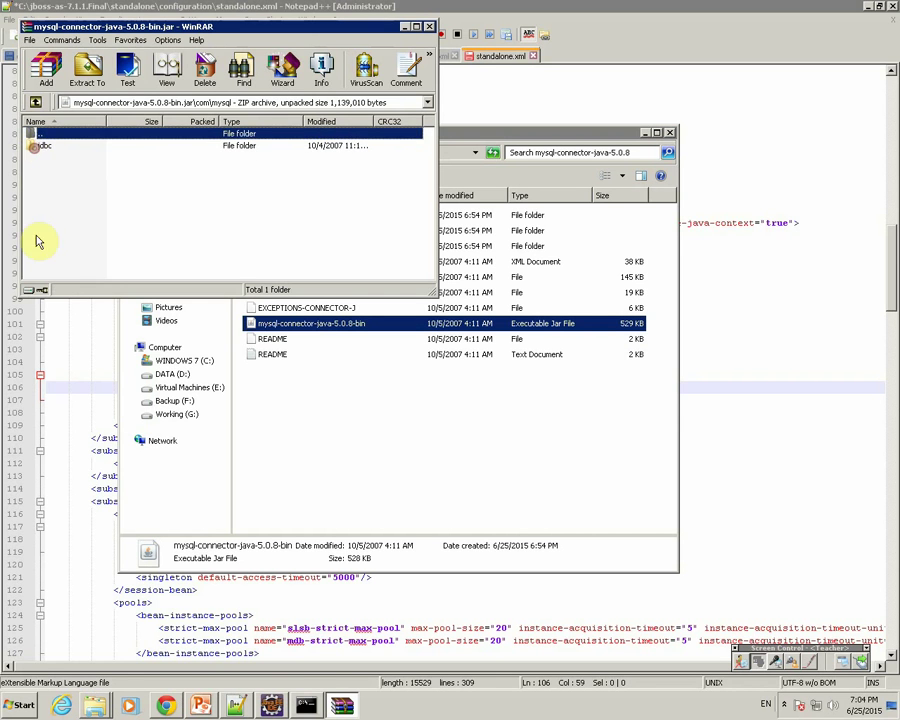
{"action": "double_click", "coordinate": [40, 146]}
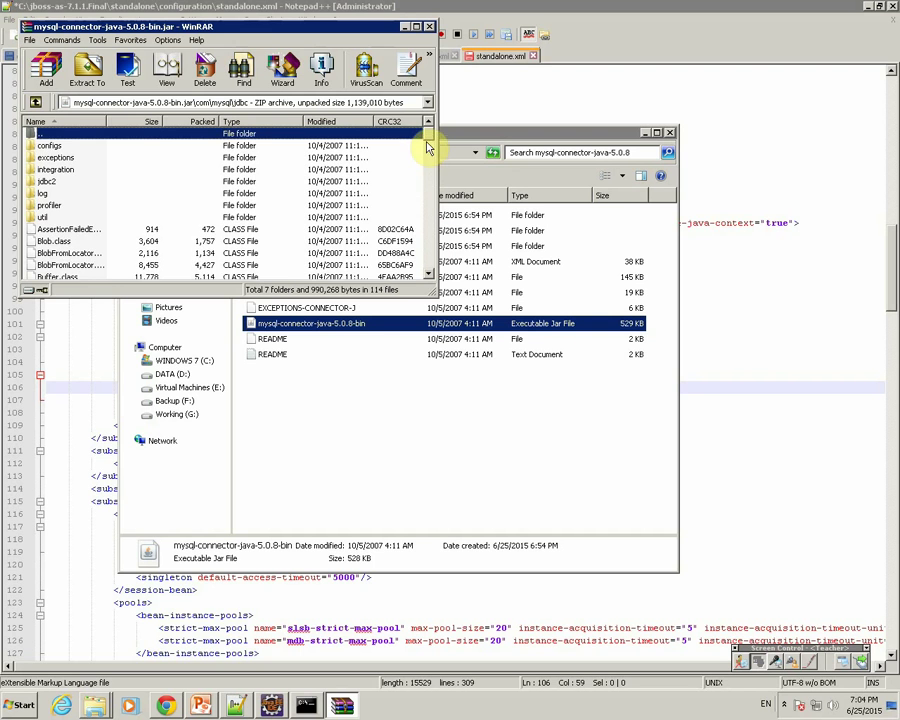
{"action": "left_click_drag", "start_coordinate": [427, 128], "coordinate": [429, 200]}
{"action": "left_click", "coordinate": [65, 195]}
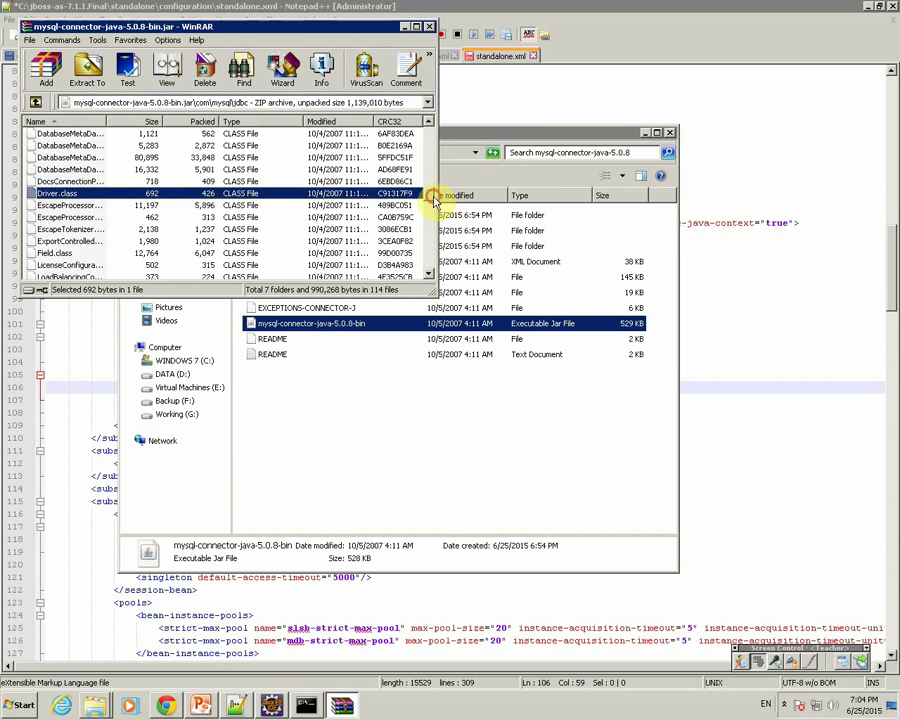
{"action": "left_click_drag", "start_coordinate": [435, 200], "coordinate": [427, 135]}
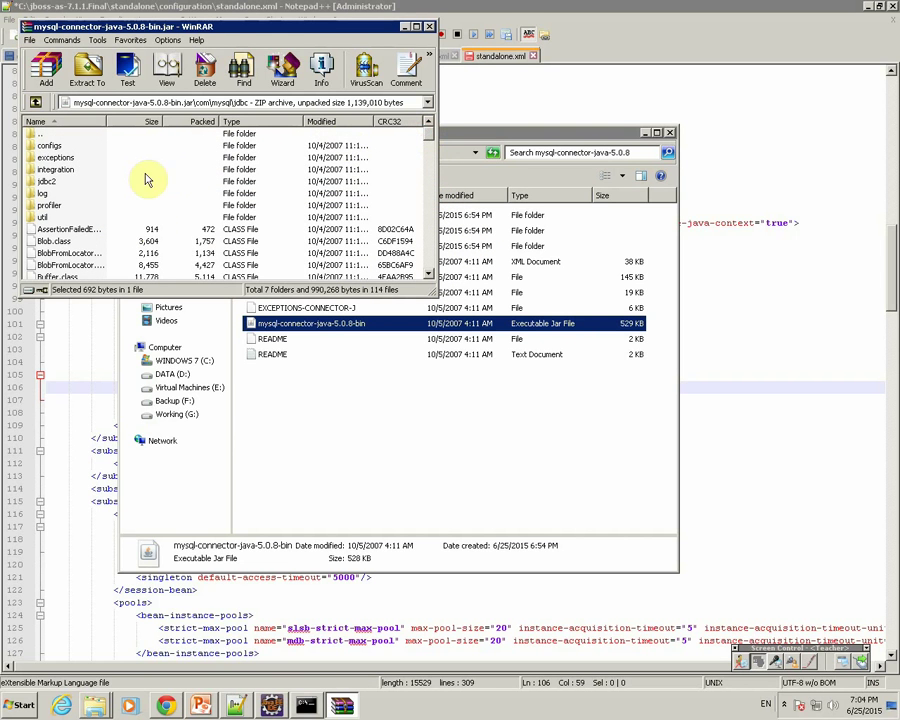
Step: Go back to the archive's top level and return to standalone.xml
{"action": "double_click", "coordinate": [37, 137]}
{"action": "double_click", "coordinate": [44, 134]}
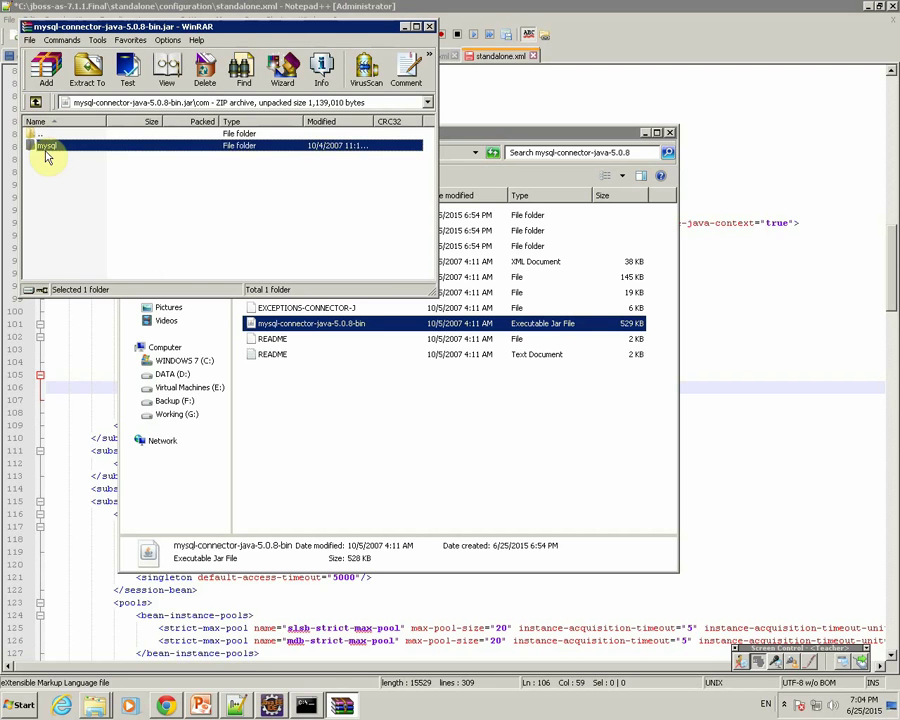
{"action": "double_click", "coordinate": [38, 132]}
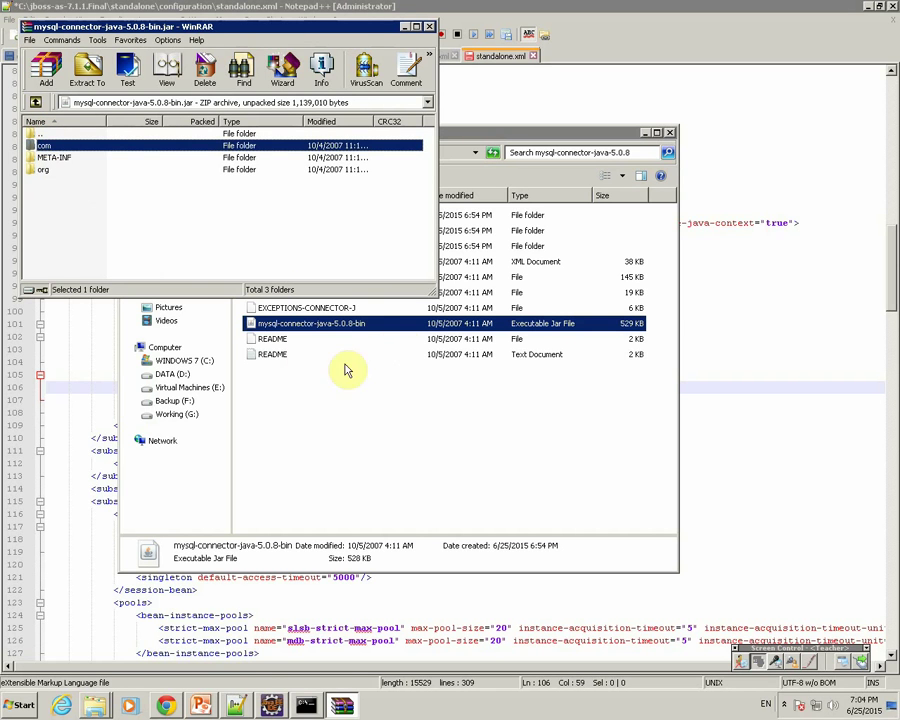
{"action": "left_click", "coordinate": [232, 706]}
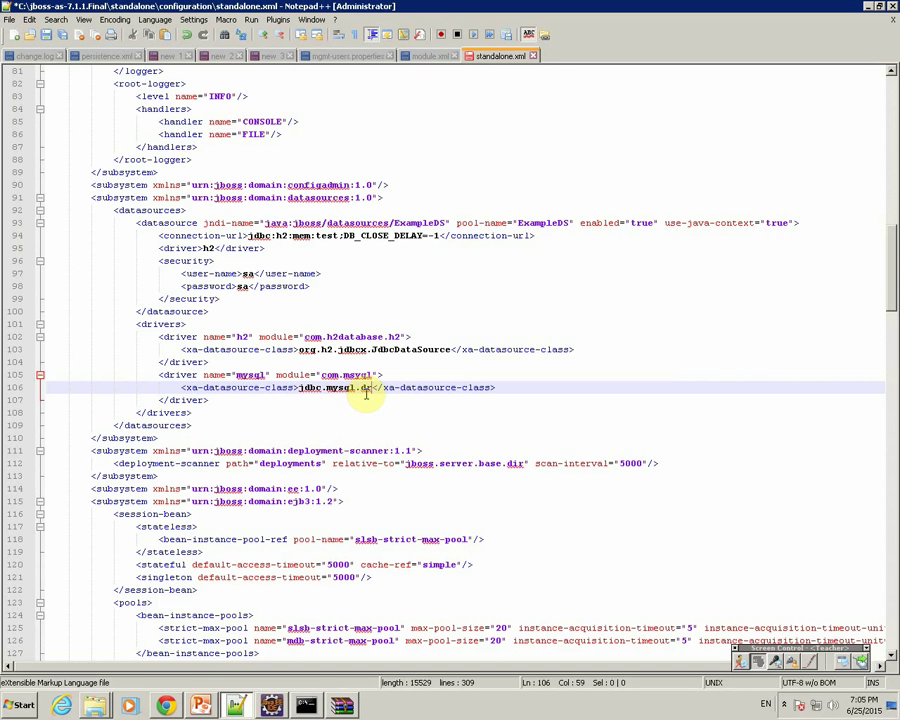
Step: Complete the mysql driver class on line 106 as com.mysql.jdbc.Driver in standalone.xml
{"action": "type", "text": "jd"}
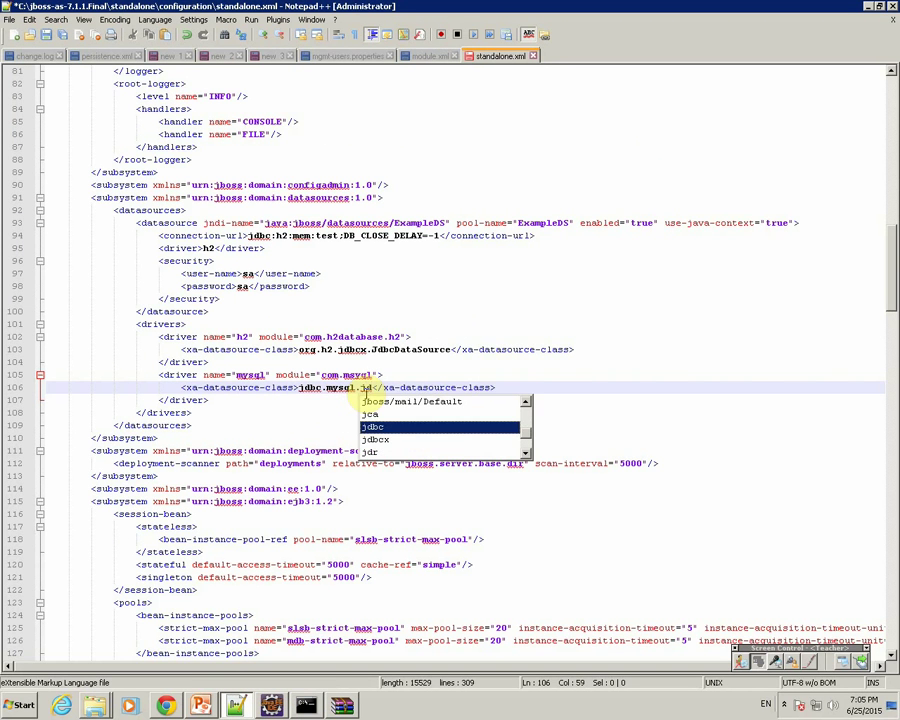
{"action": "type", "text": "bc.Driver"}
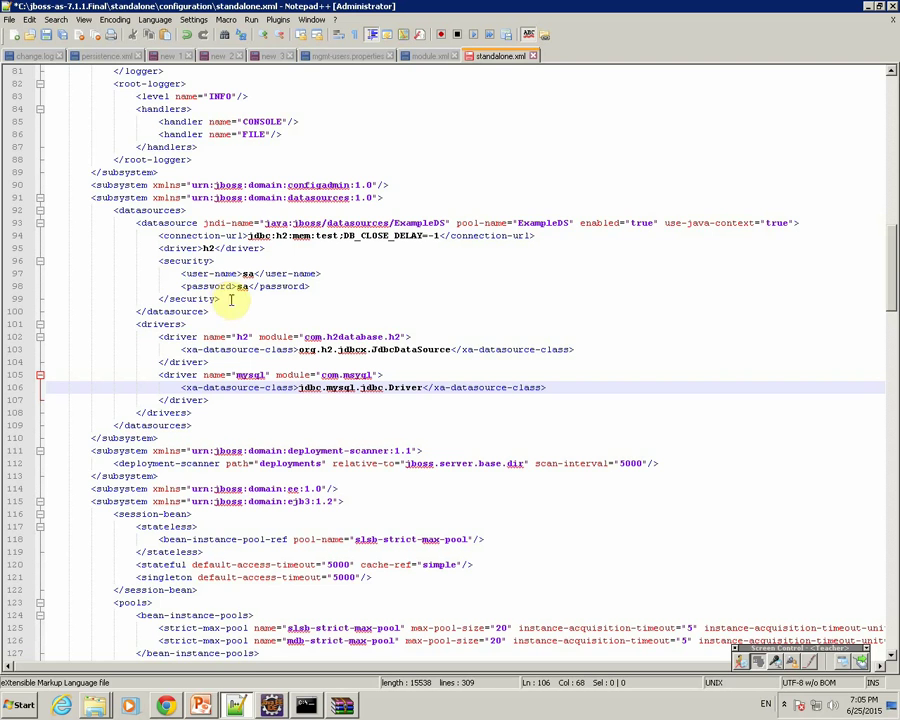
{"action": "left_click", "coordinate": [46, 35]}
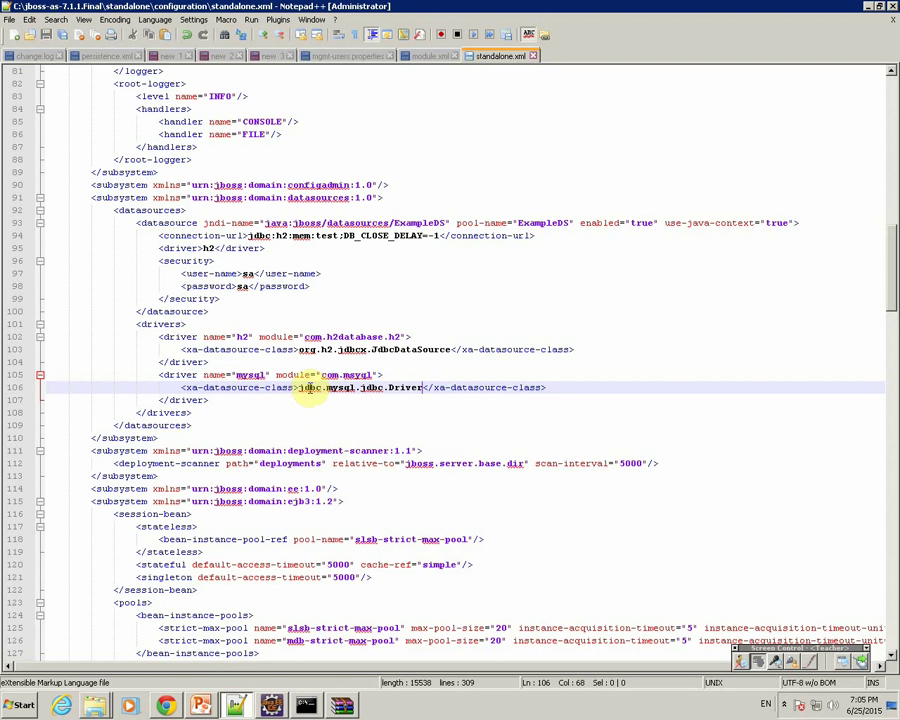
{"action": "double_click", "coordinate": [310, 388]}
{"action": "type", "text": "com"}
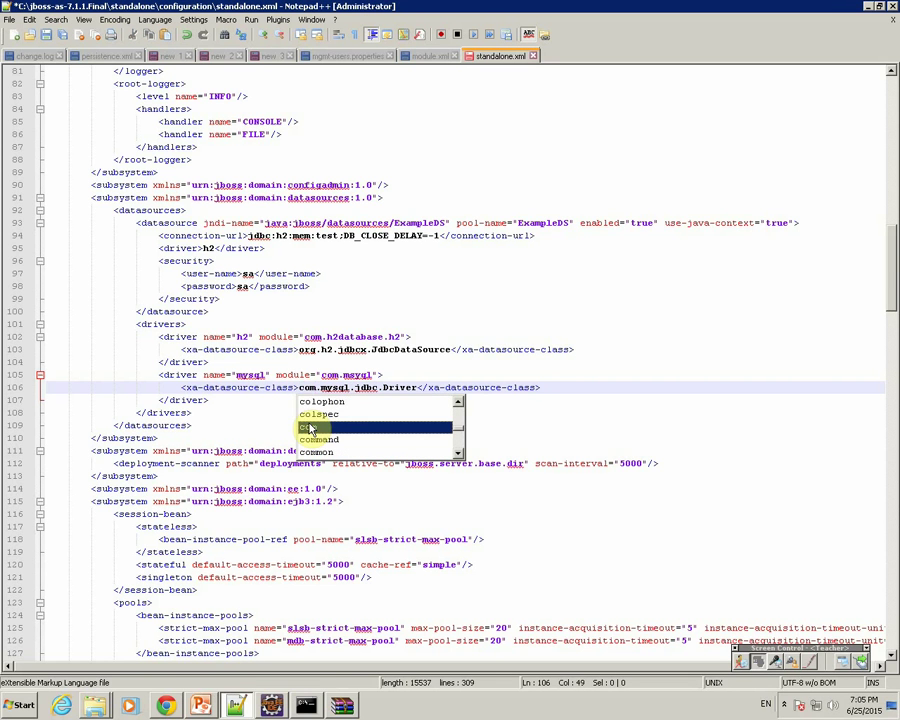
{"action": "double_click", "coordinate": [335, 388]}
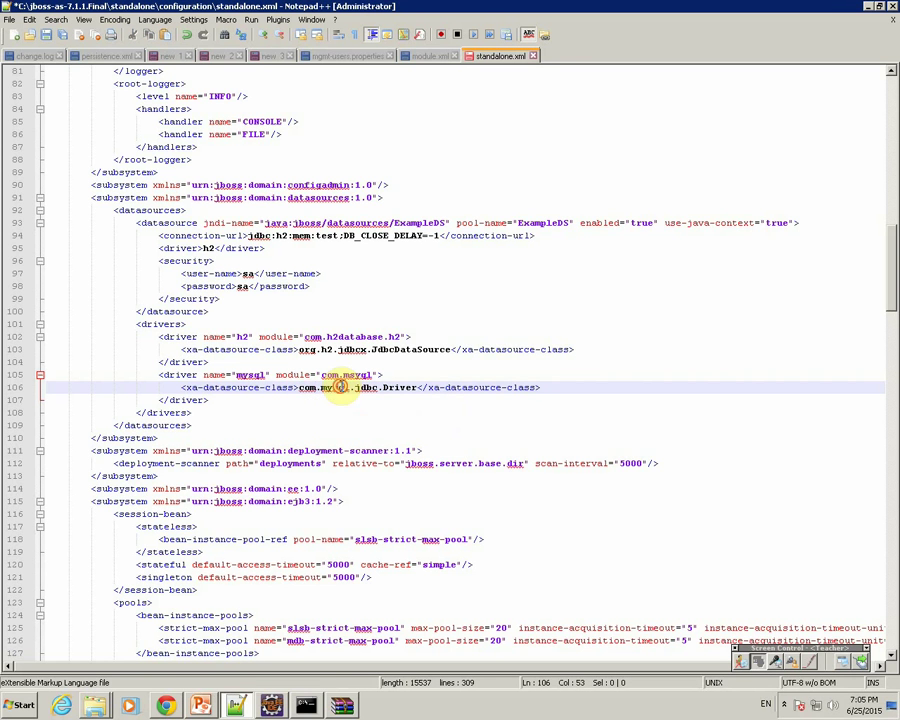
{"action": "key", "text": "Right"}
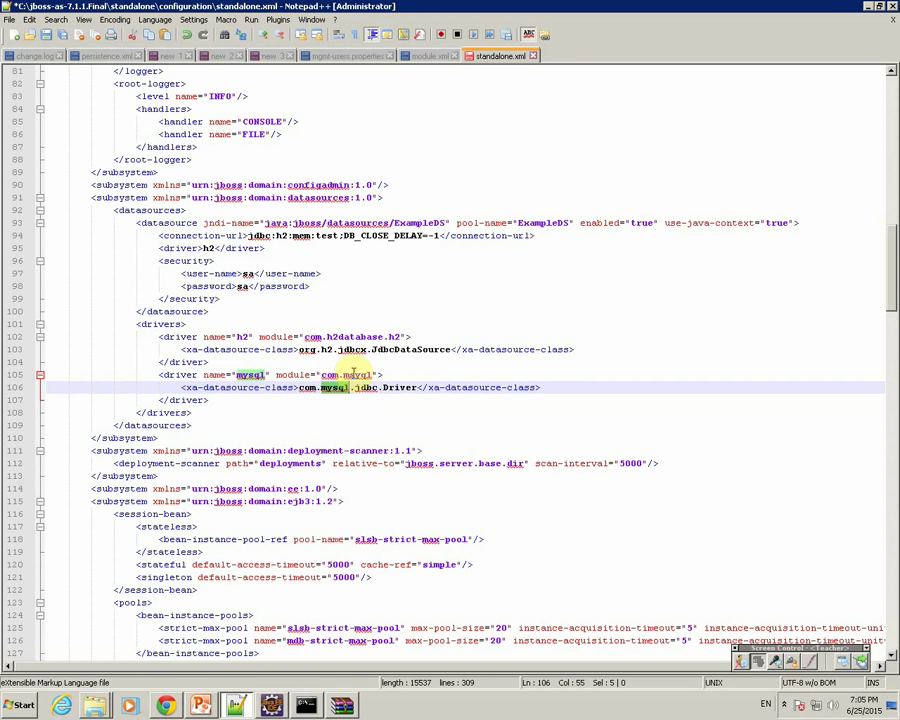
Step: Correct the driver's module name to com.mysql on line 105 and save standalone.xml
{"action": "left_click", "coordinate": [356, 375]}
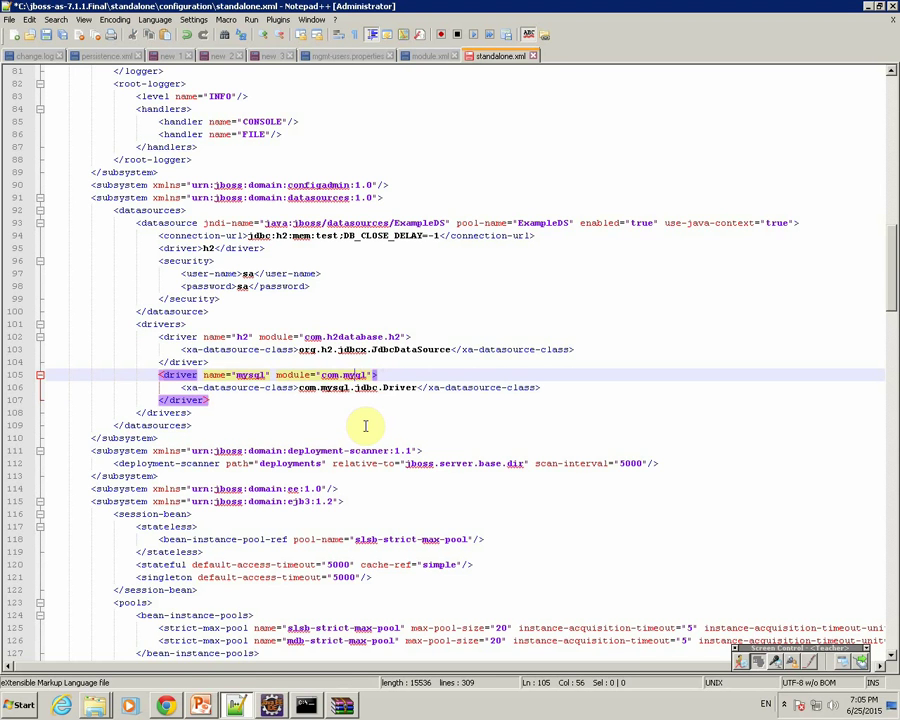
{"action": "type", "text": "s"}
{"action": "left_click", "coordinate": [285, 258]}
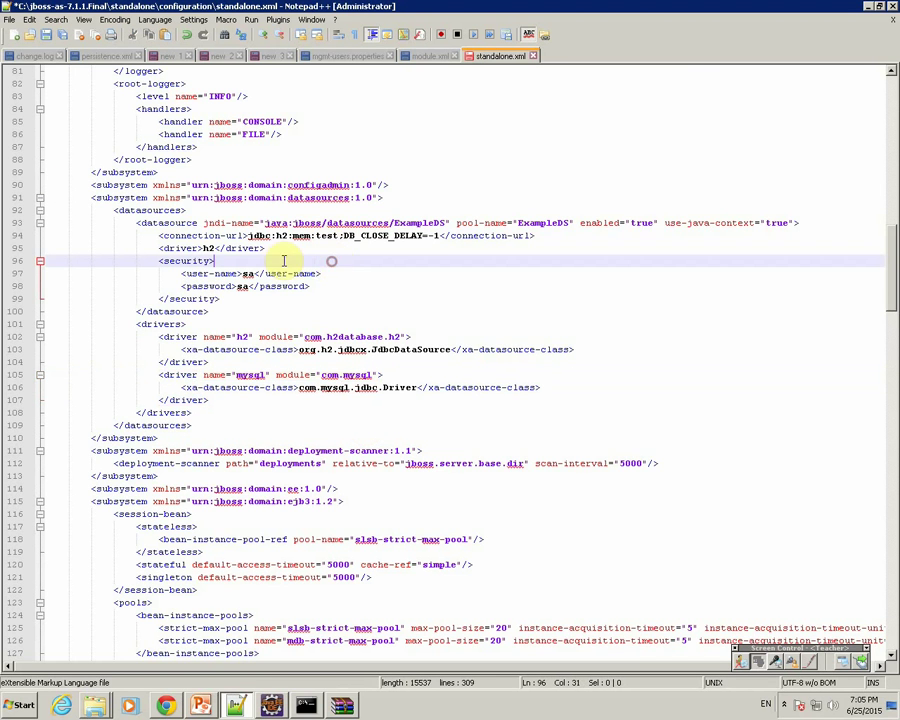
{"action": "left_click", "coordinate": [47, 37]}
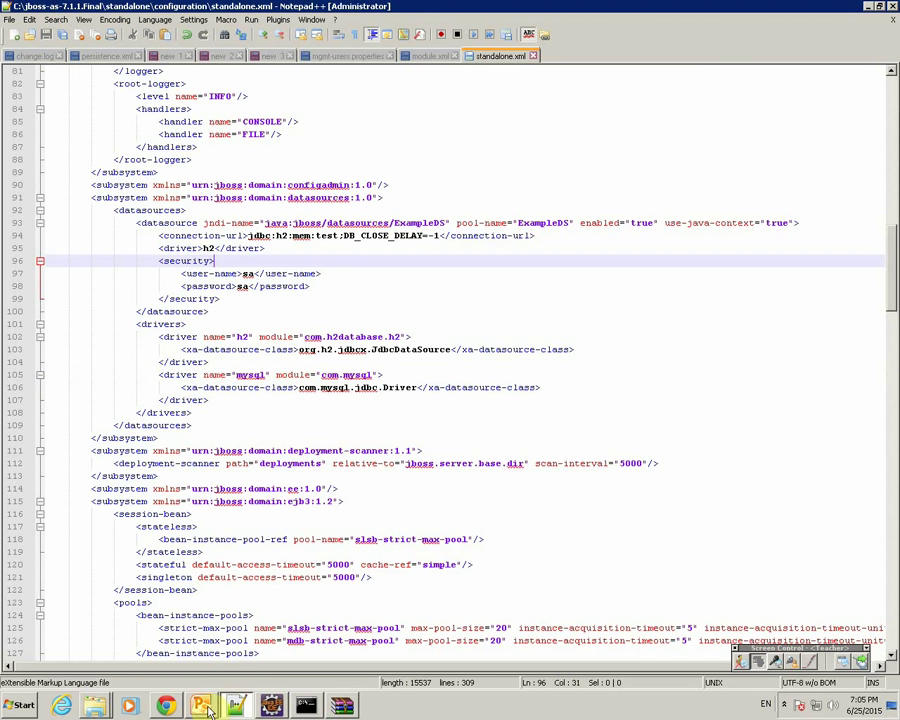
{"action": "left_click", "coordinate": [271, 706]}
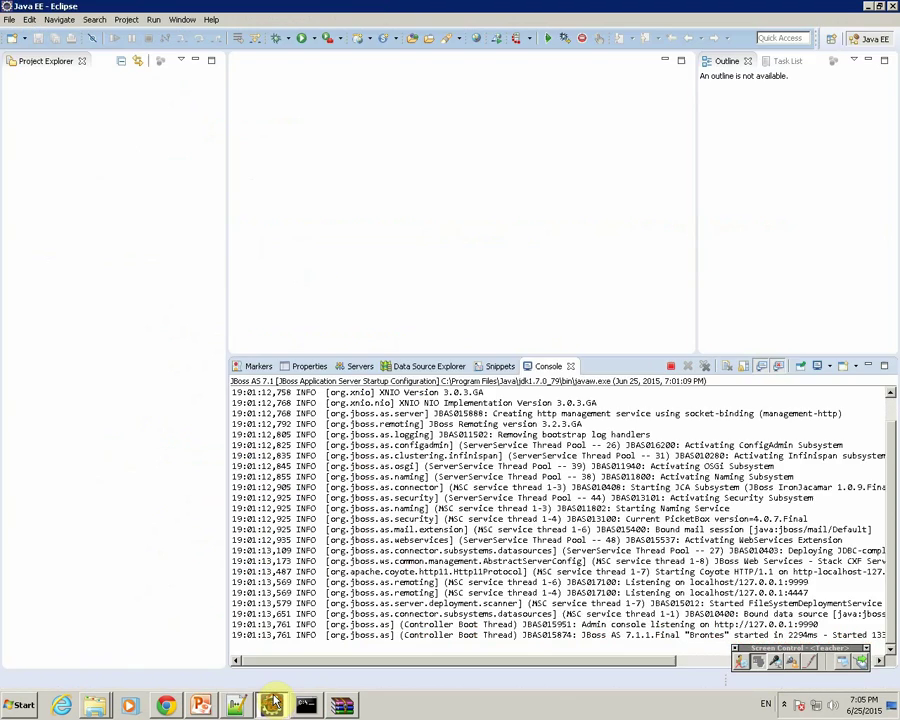
Step: Restart the JBoss server from Eclipse's Servers view so it reloads standalone.xml
{"action": "left_click", "coordinate": [352, 371]}
{"action": "right_click", "coordinate": [307, 383]}
{"action": "left_click", "coordinate": [335, 502]}
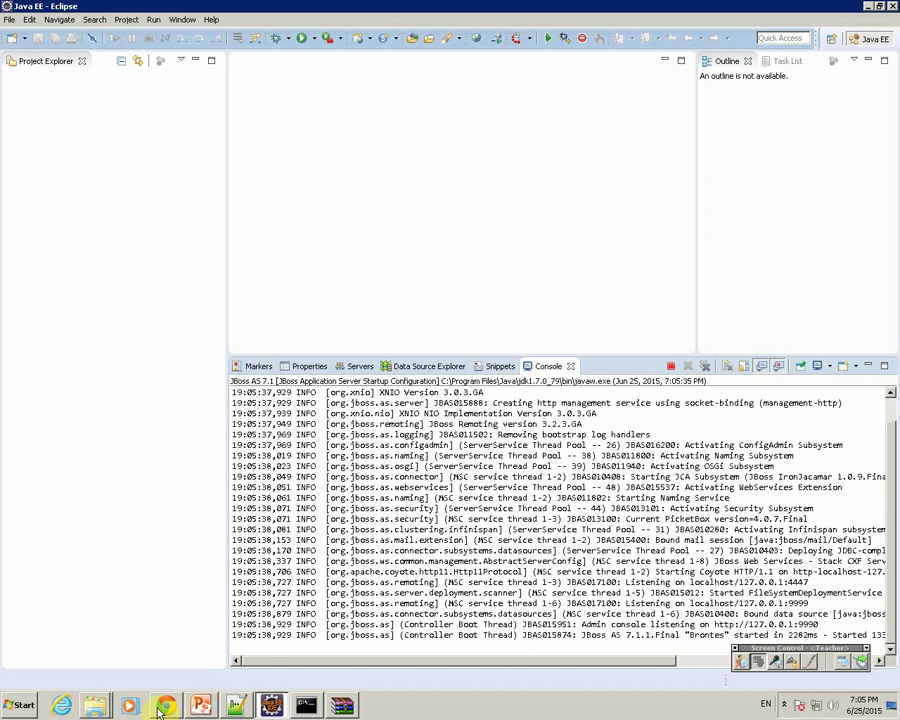
{"action": "key", "text": "alt+Tab"}
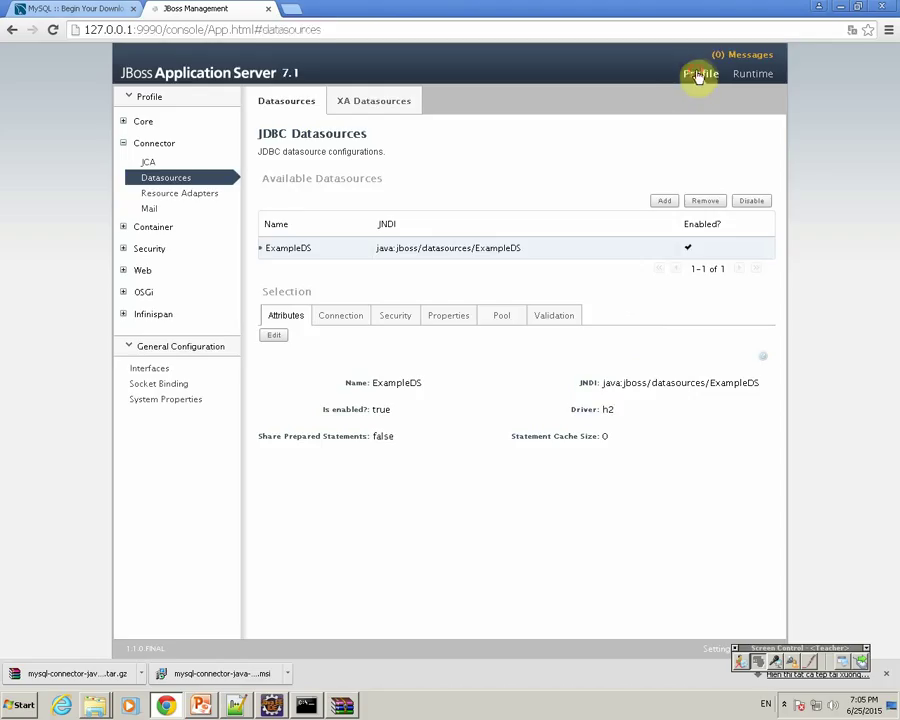
Step: Add a new datasource named mysqlTest with JNDI name java:/mysqlTest
{"action": "left_click", "coordinate": [662, 204]}
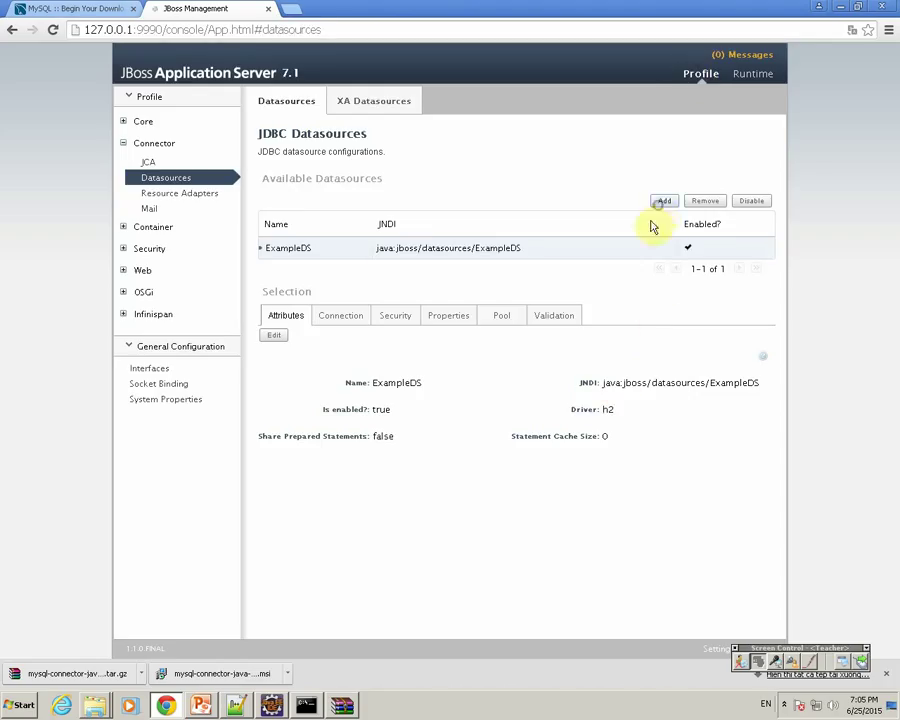
{"action": "left_click", "coordinate": [422, 301]}
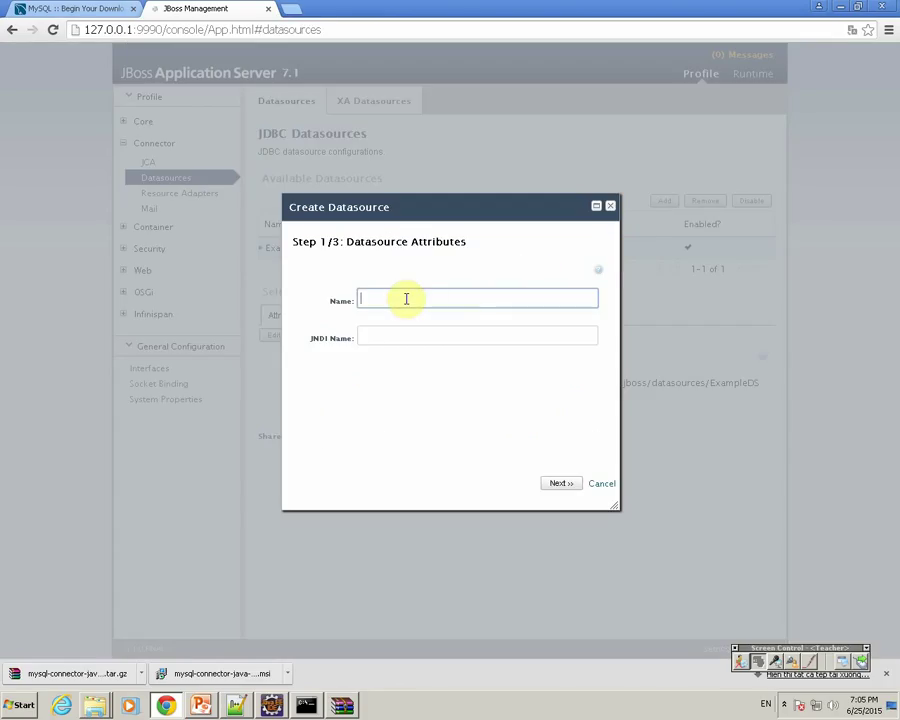
{"action": "type", "text": "mysqlTest"}
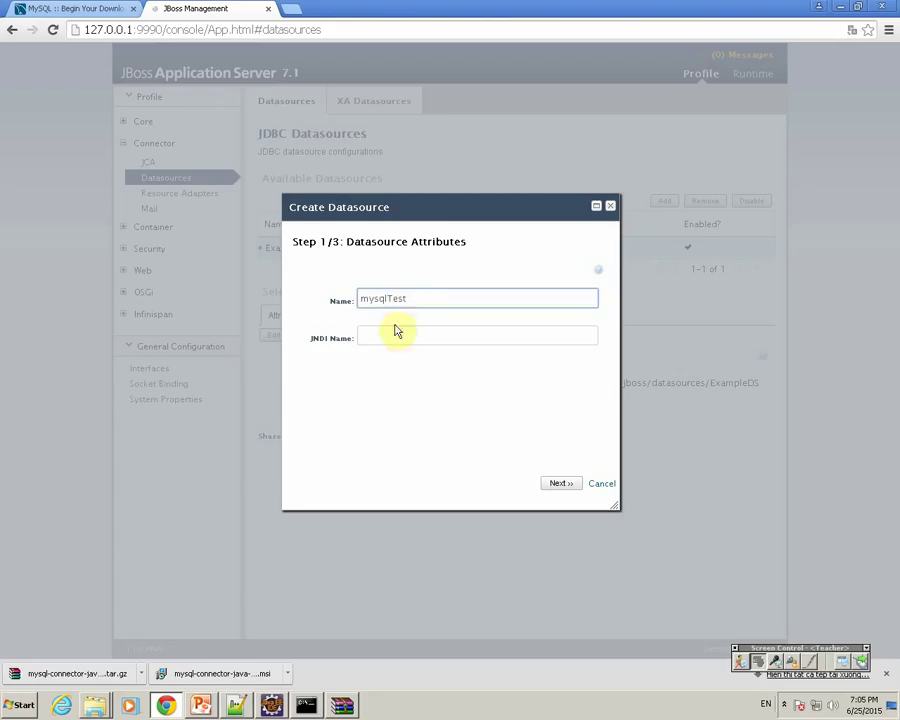
{"action": "left_click", "coordinate": [394, 338]}
{"action": "type", "text": "ja"}
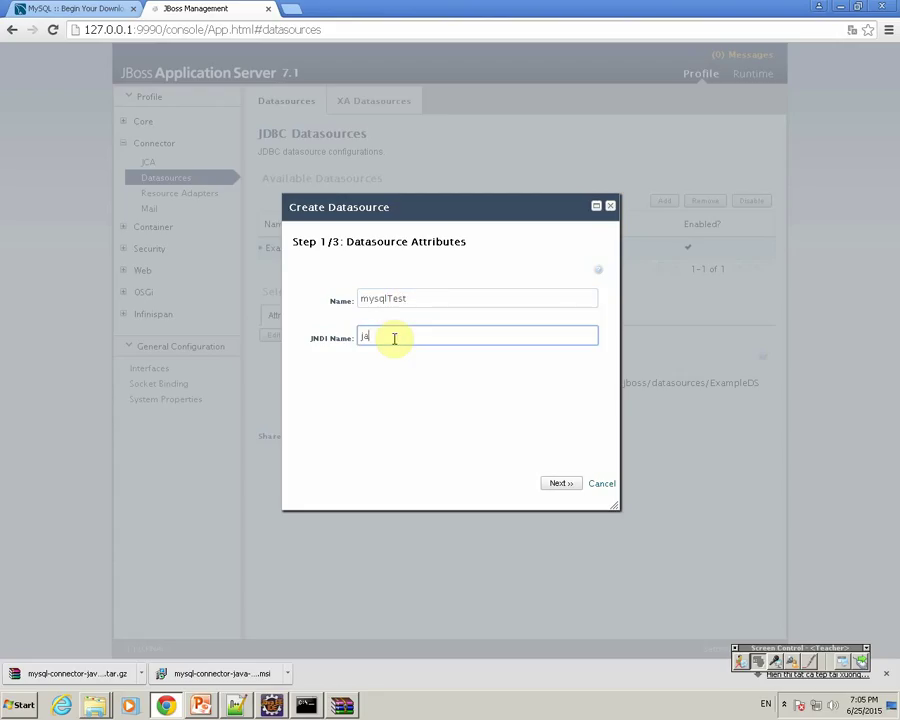
{"action": "type", "text": "va:/mysqlTest"}
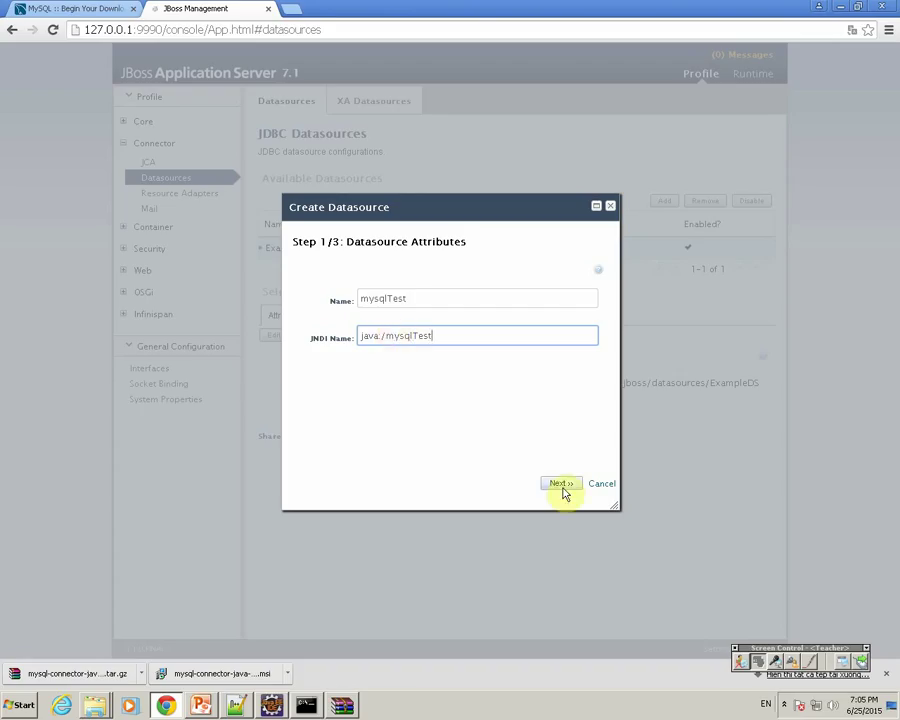
{"action": "left_click", "coordinate": [561, 484]}
Step: Select the h2 driver, the only one listed on the JDBC driver step
{"action": "left_click", "coordinate": [294, 348]}
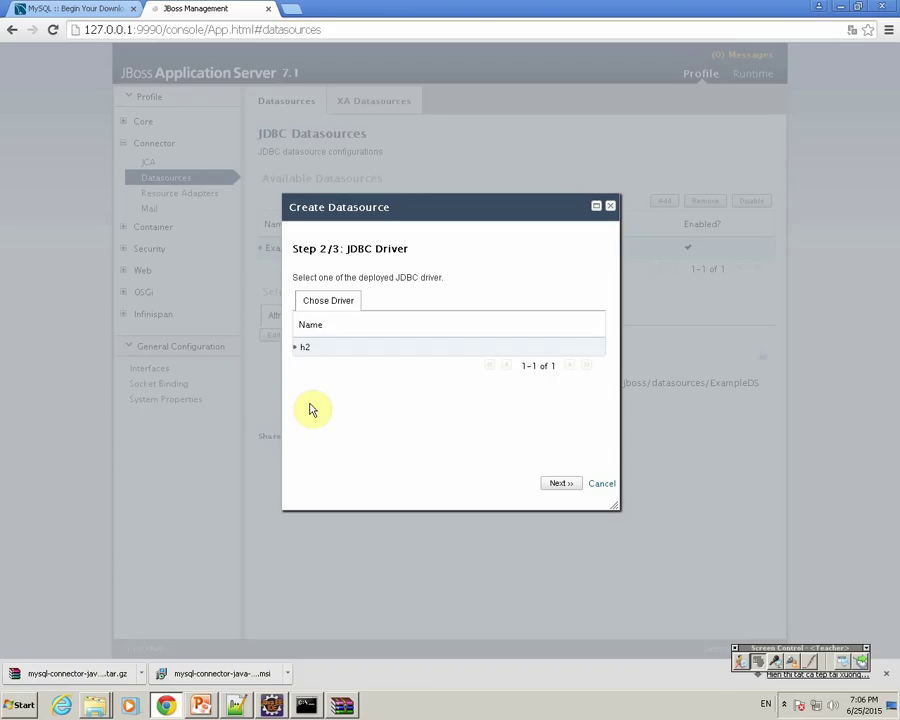
{"action": "left_click", "coordinate": [784, 704]}
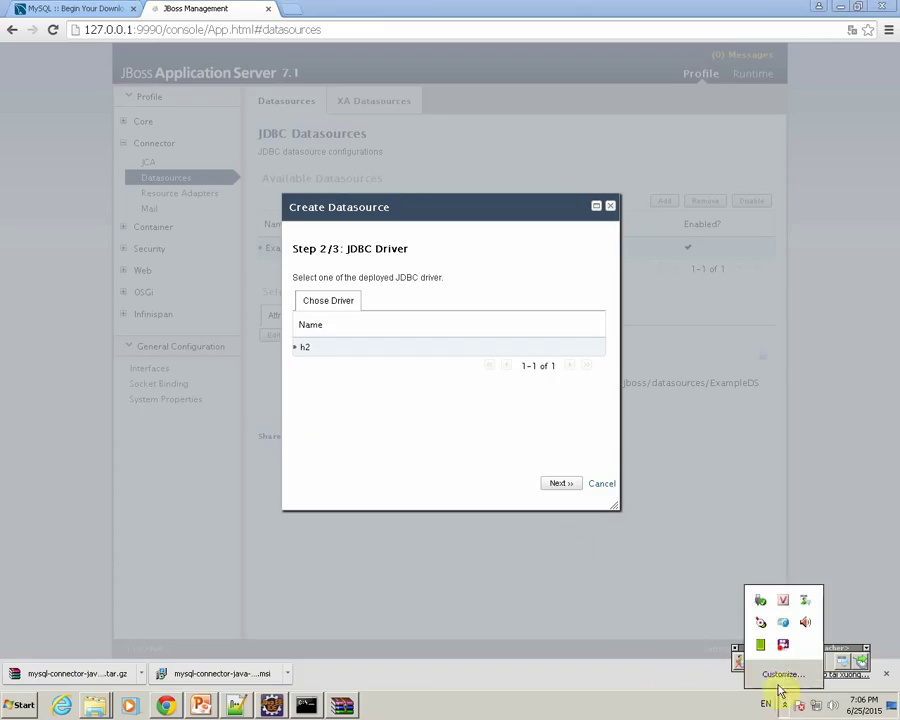
{"action": "right_click", "coordinate": [783, 646]}
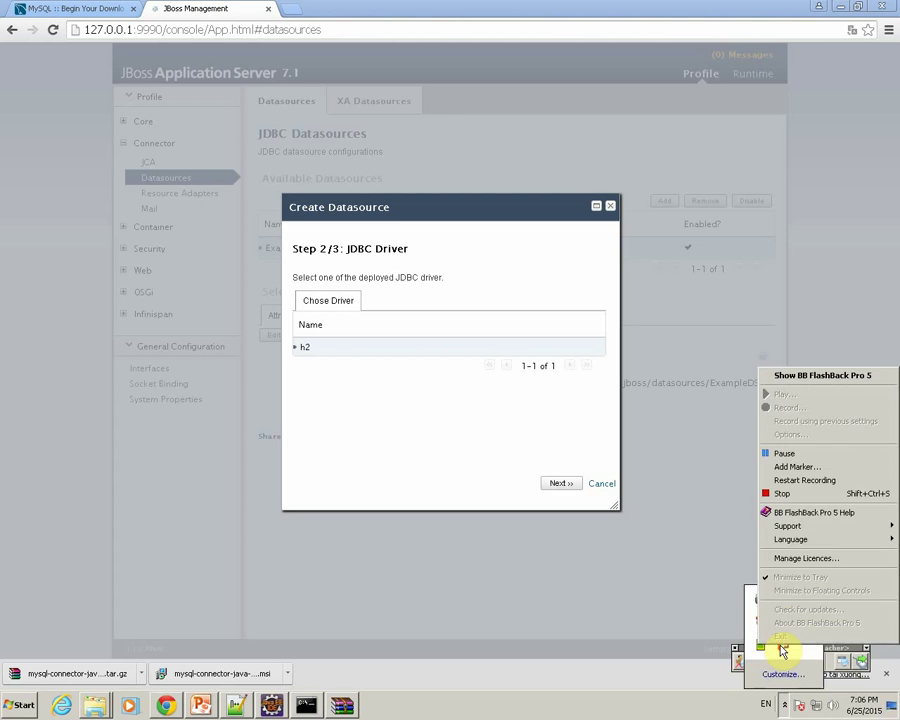